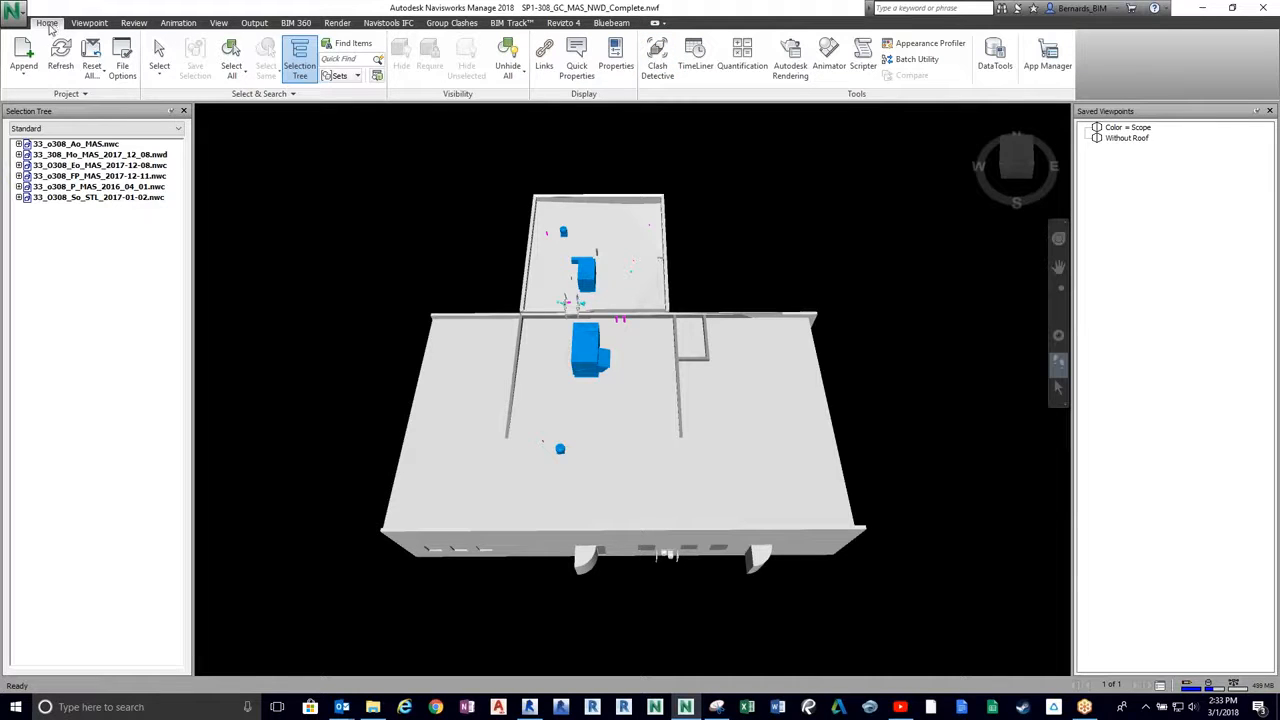
- Open Clash Detective and add a clash test named M/P
left_click(657, 57)
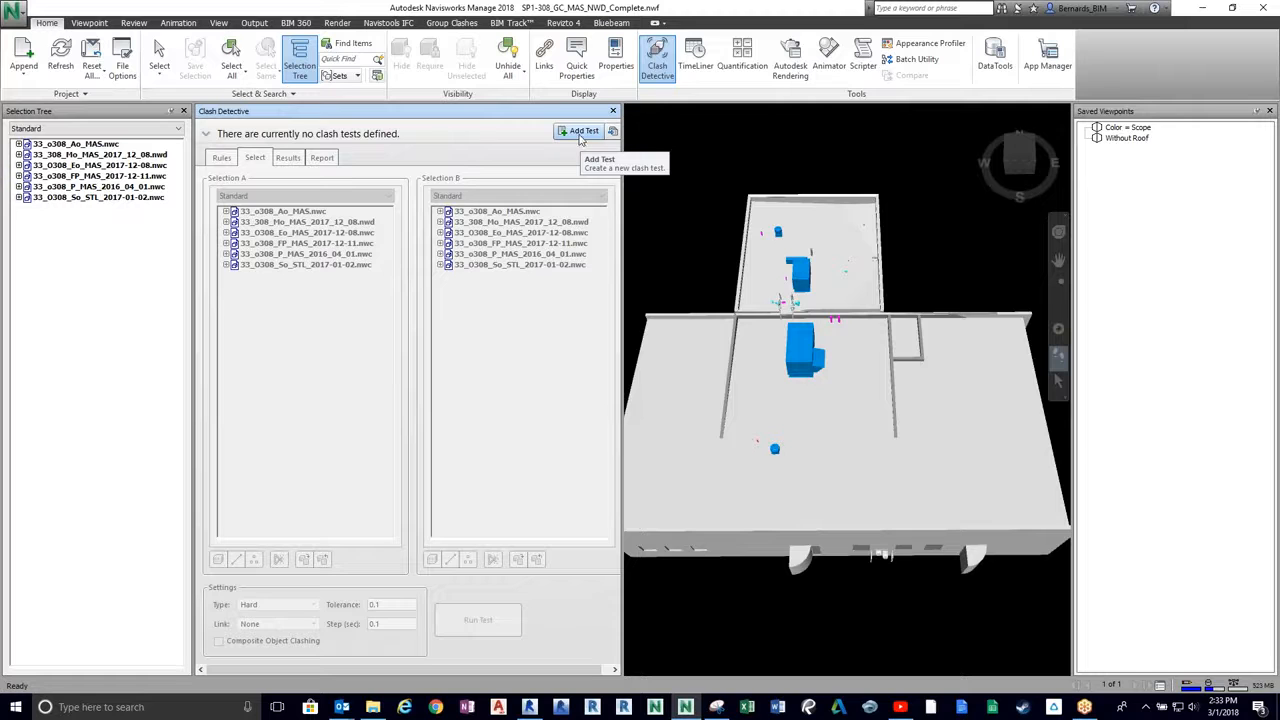
left_click(570, 138)
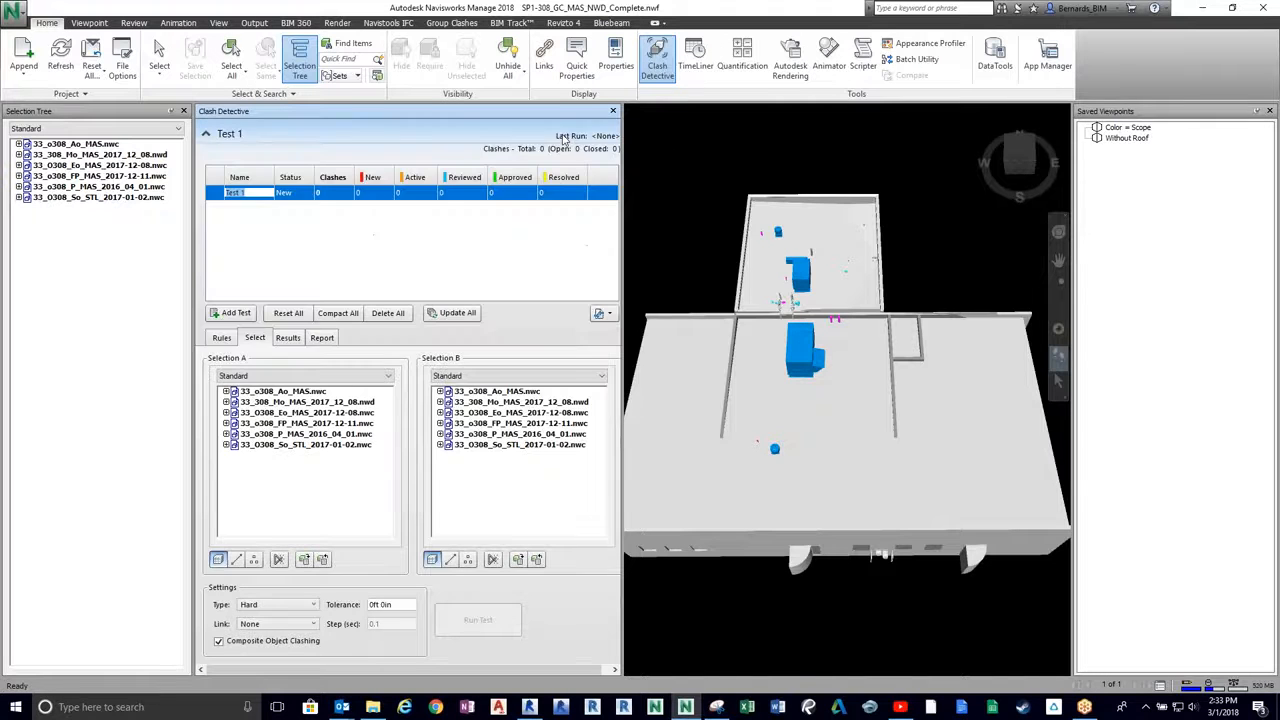
type("M/P")
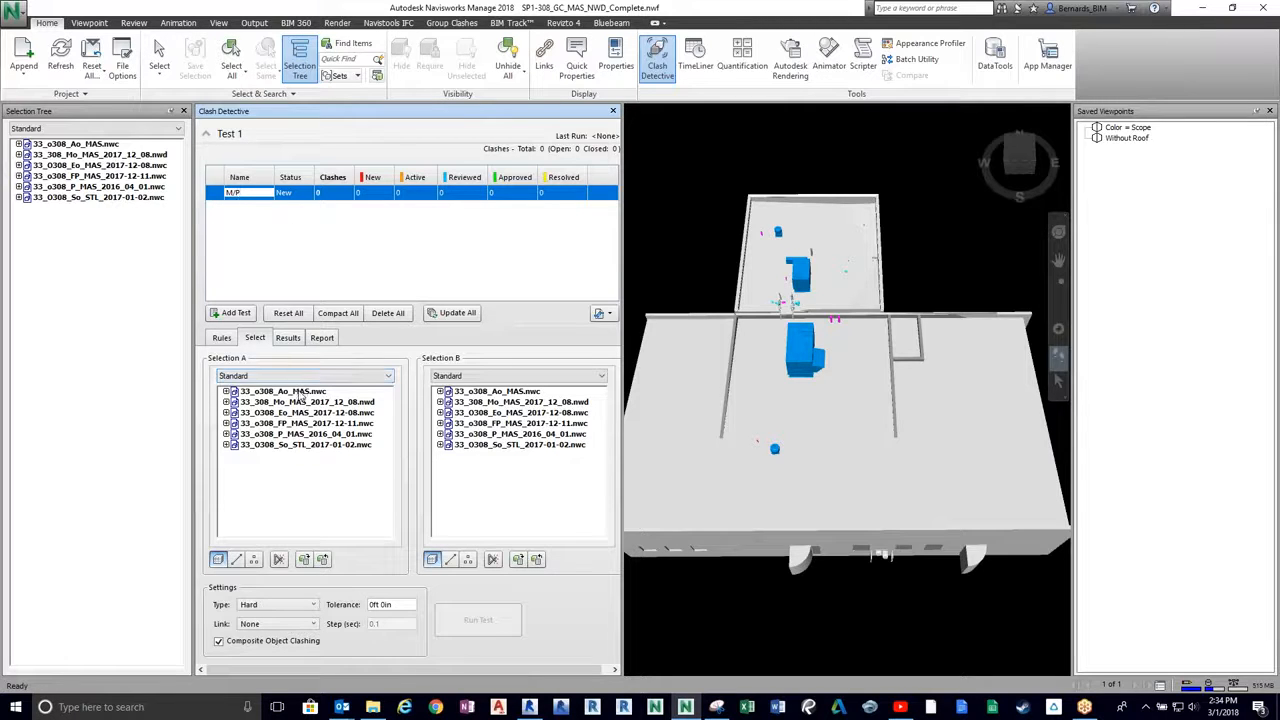
- Set the M/P test to check 33_308_Mo_MAS_2017_12_08.nwd as Selection A against 33_o308_P_MAS_2016_04_01.nwc as Selection B
left_click(221, 337)
left_click(256, 337)
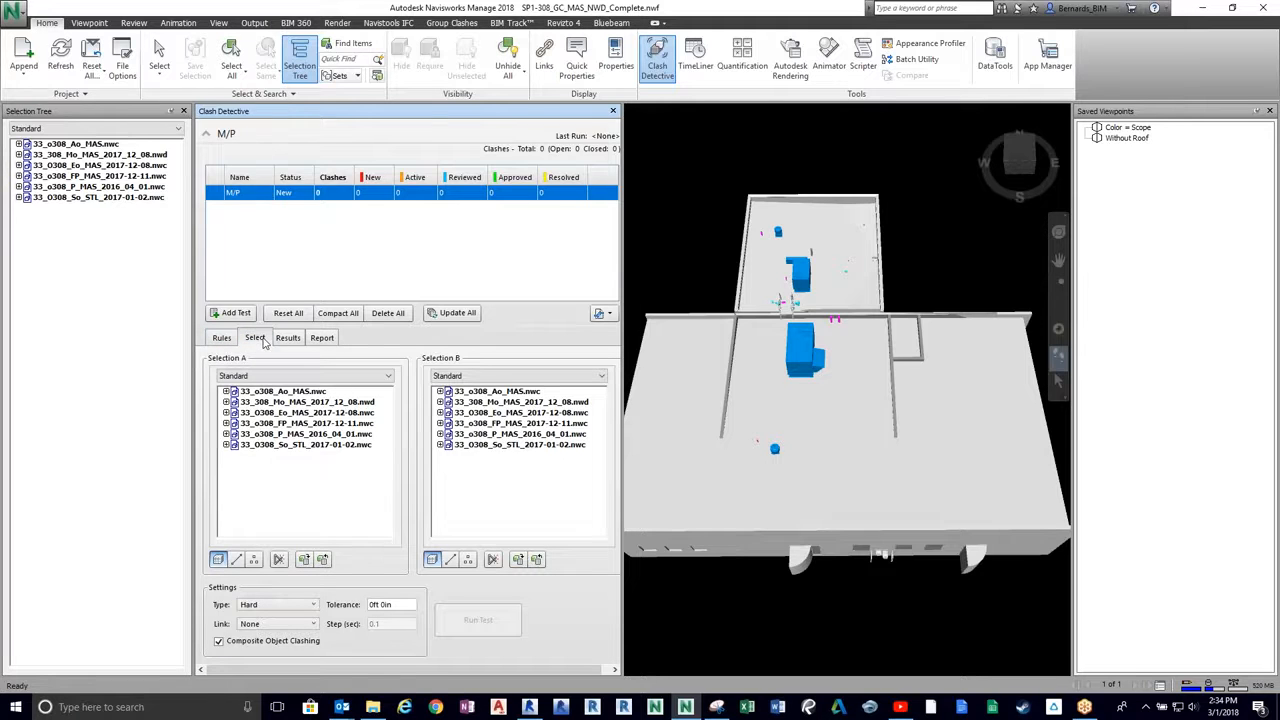
left_click(286, 403)
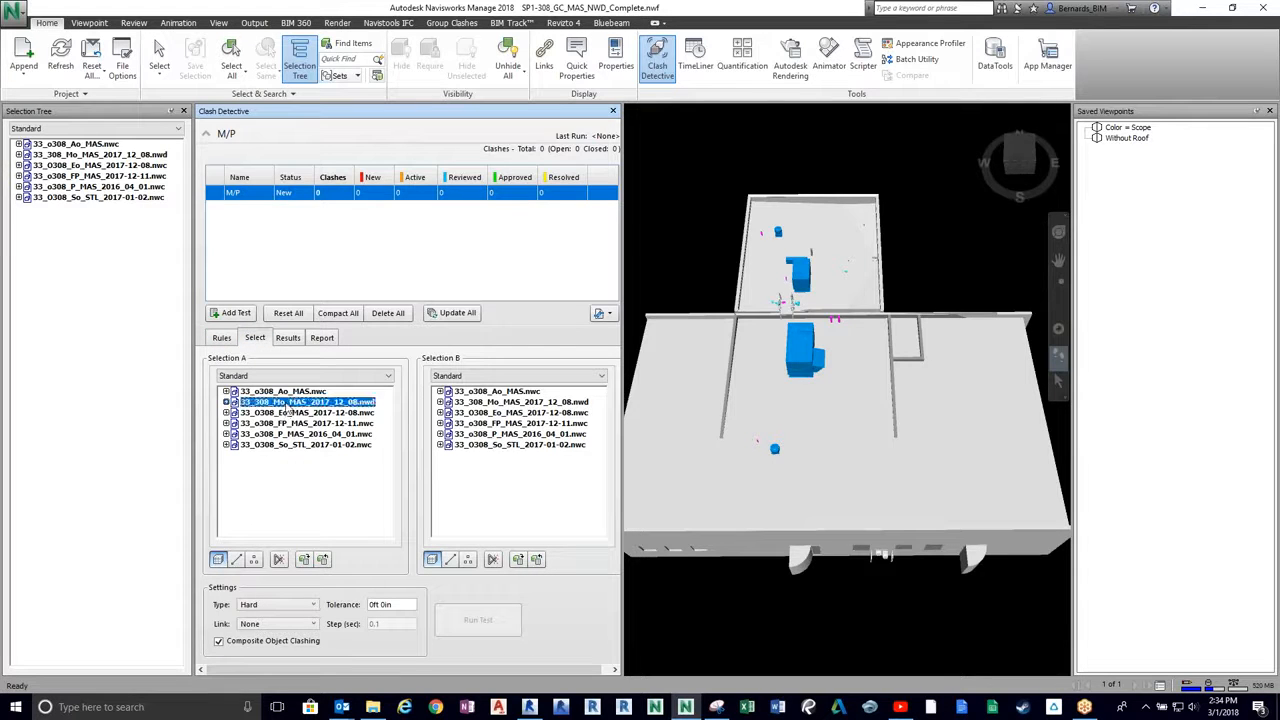
left_click(503, 435)
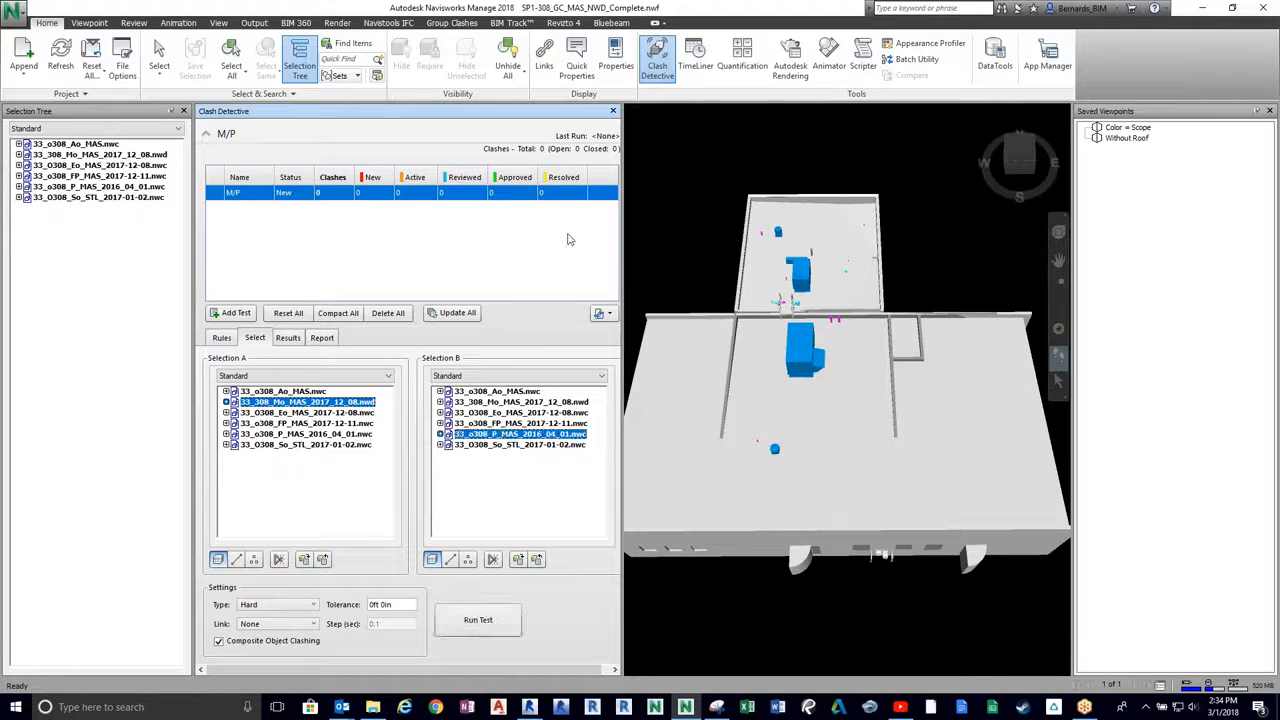
- Add a clash test named M/E that checks 33_308_Mo_MAS_2017_12_08.nwd against 33_O308_Eo_MAS_2017-12-08.nwc
left_click(236, 313)
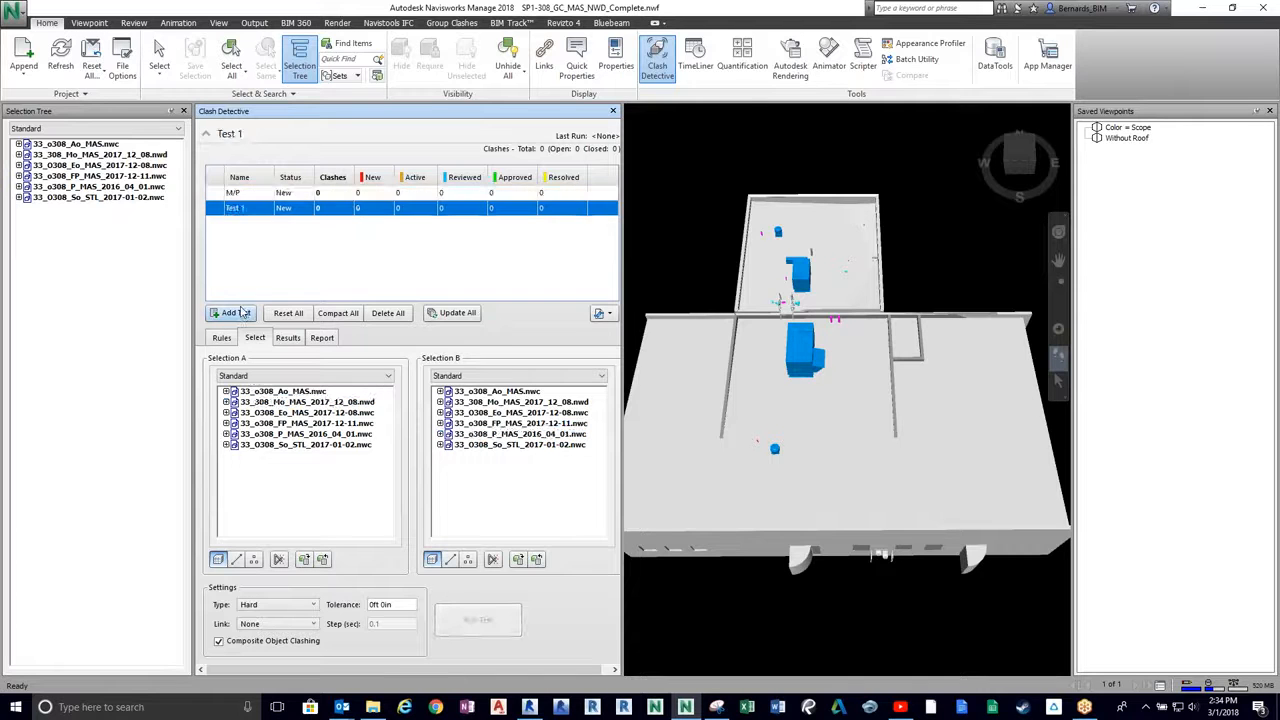
left_click(249, 211)
type("M")
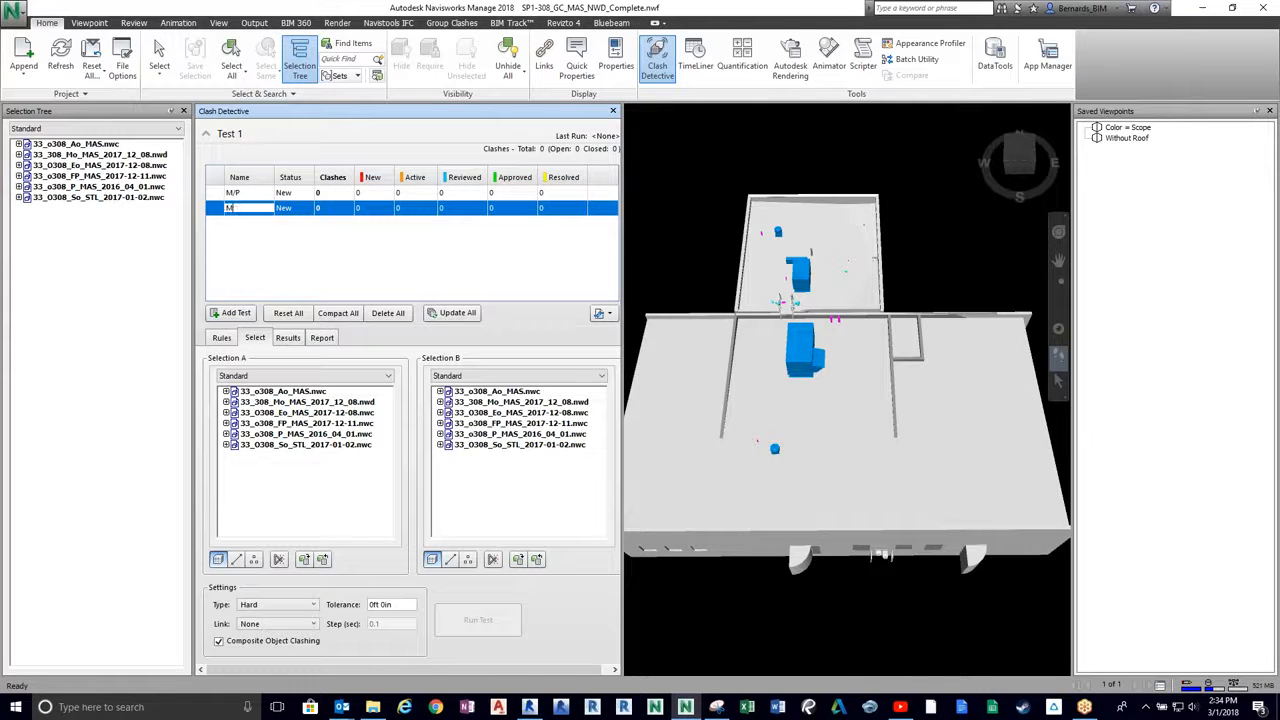
type("/E")
left_click(290, 402)
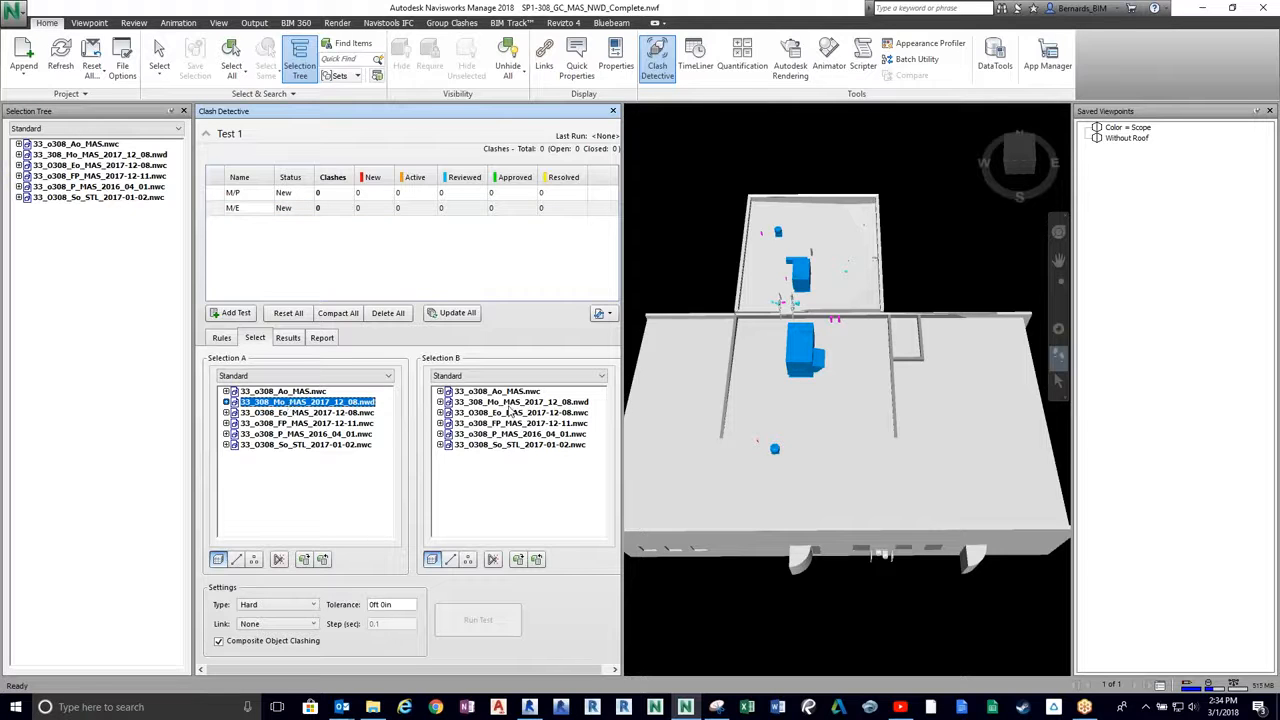
left_click(512, 412)
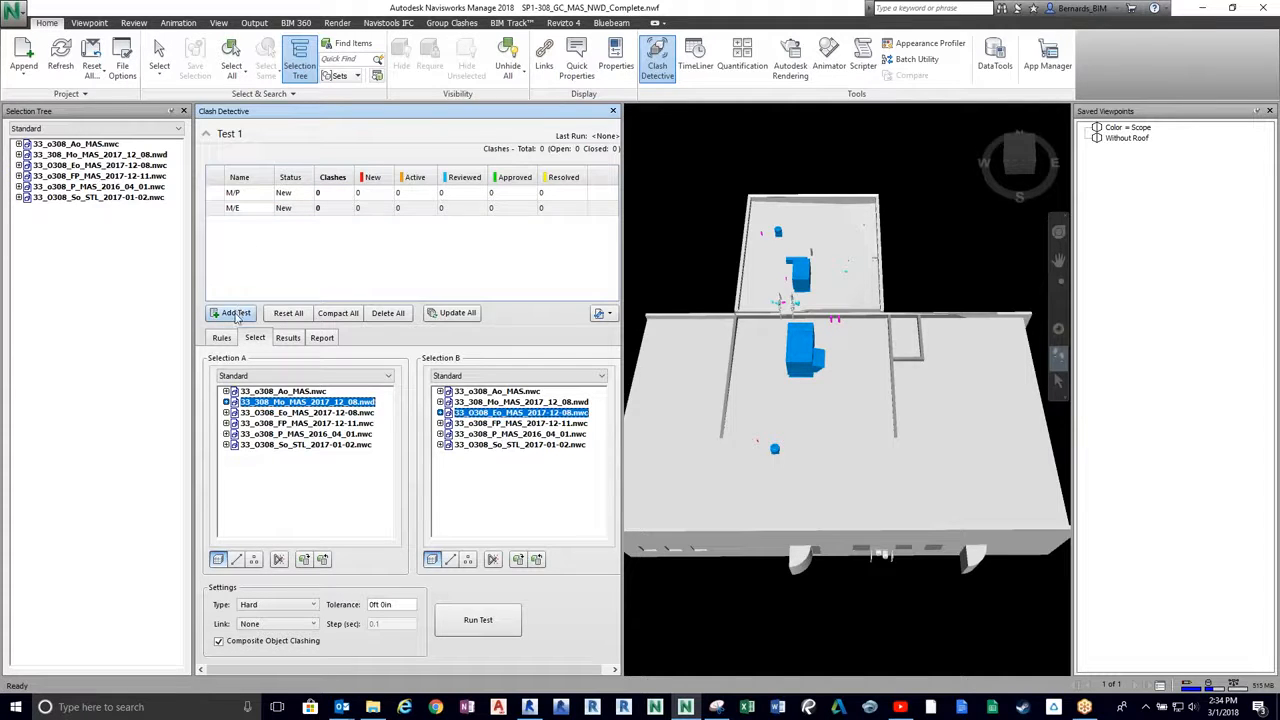
- Add a clash test named M/FP that checks 33_308_Mo_MAS_2017_12_08.nwd against 33_o308_FP_MAS_2017-12-11.nwc
left_click(236, 313)
left_click(252, 226)
type("M/")
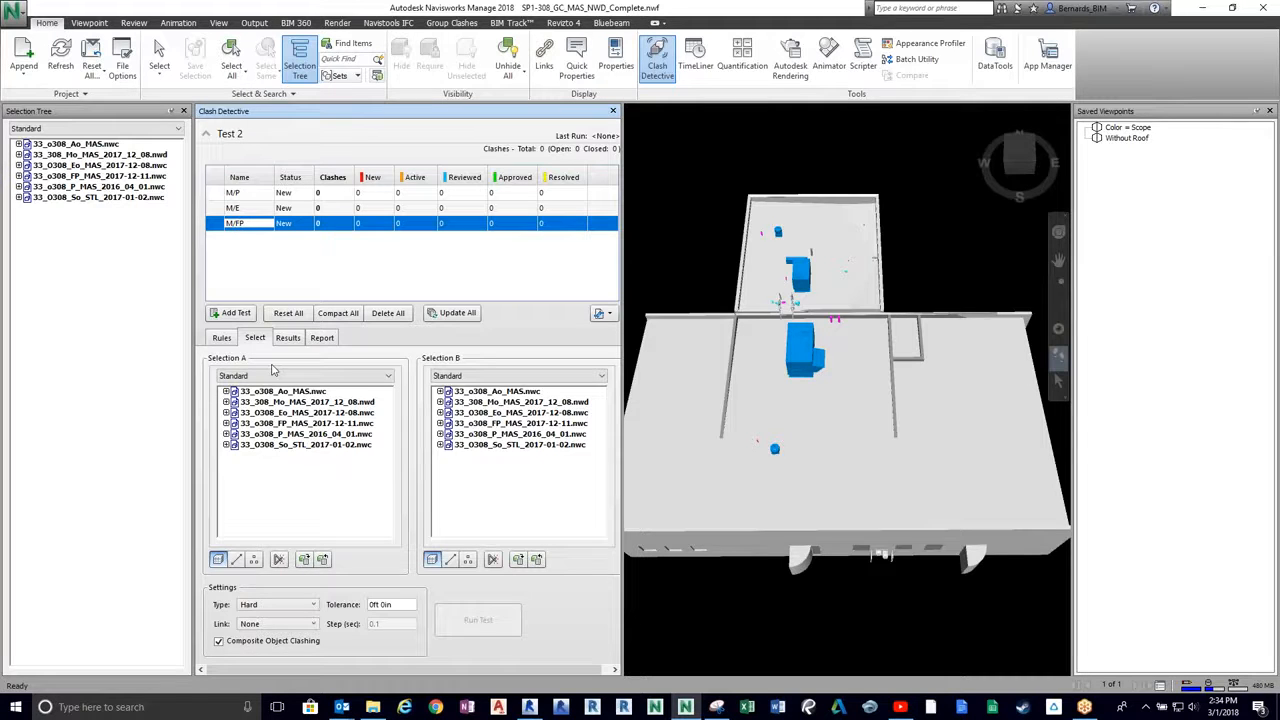
type("FP")
left_click(306, 402)
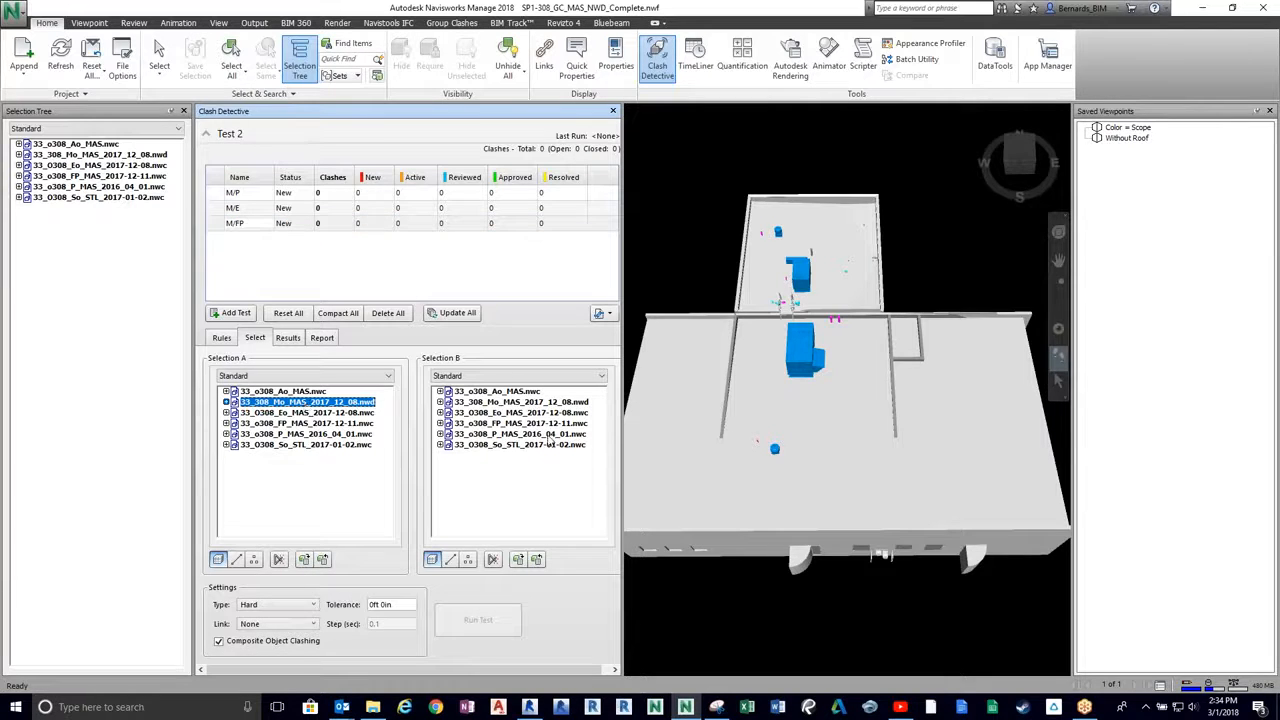
left_click(529, 424)
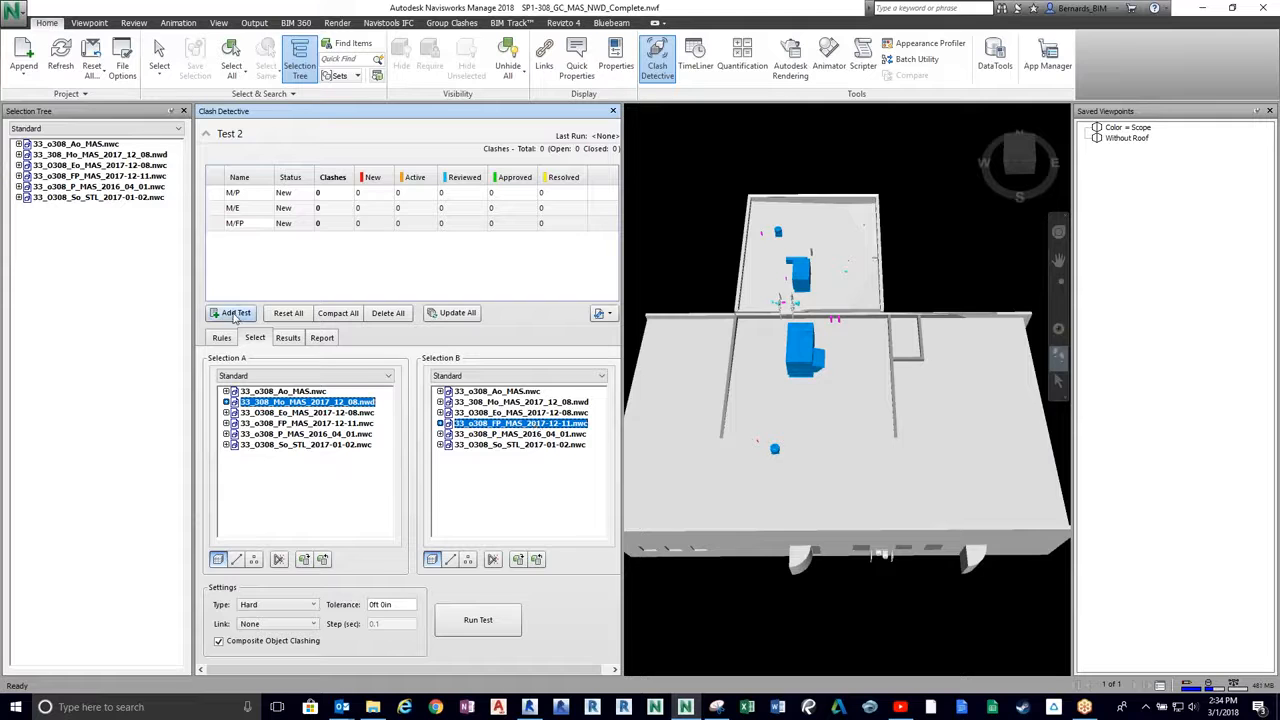
- Add a clash test named P/E that checks 33_o308_P_MAS_2016_04_01.nwc against 33_O308_Eo_MAS_2017-12-08.nwc
left_click(236, 313)
double_click(255, 240)
type("P/E")
left_click(294, 434)
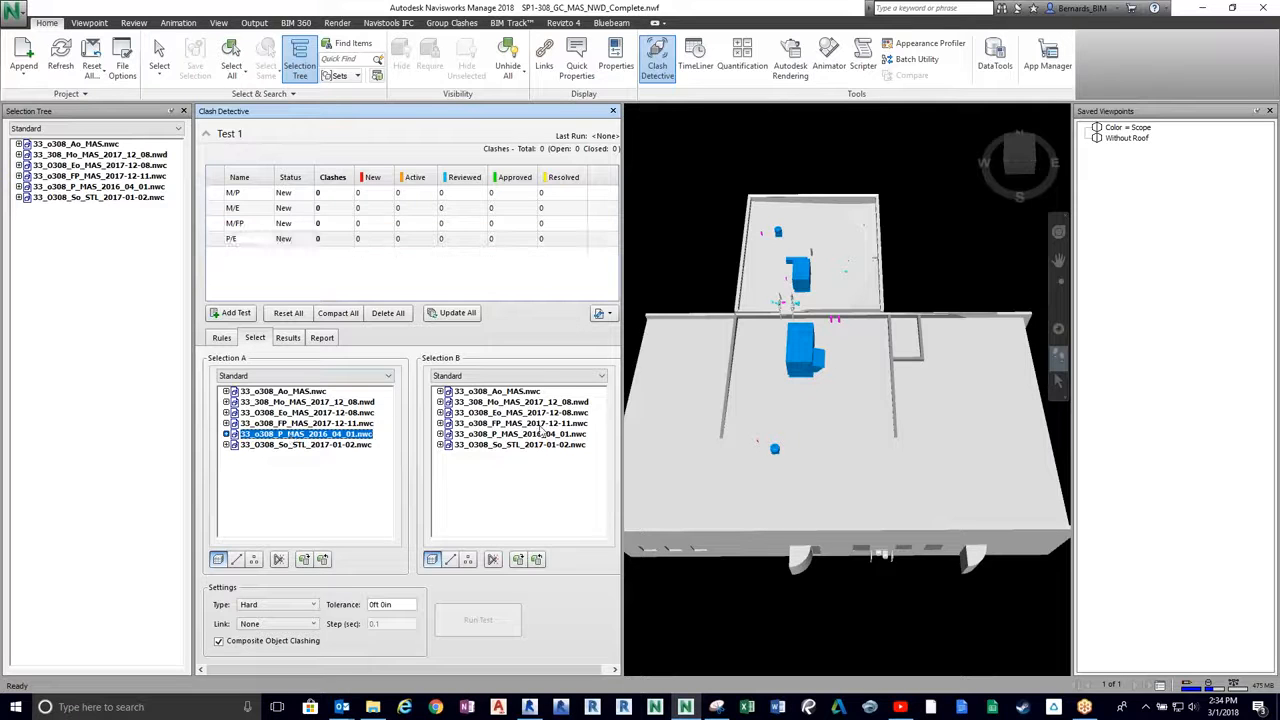
left_click(512, 412)
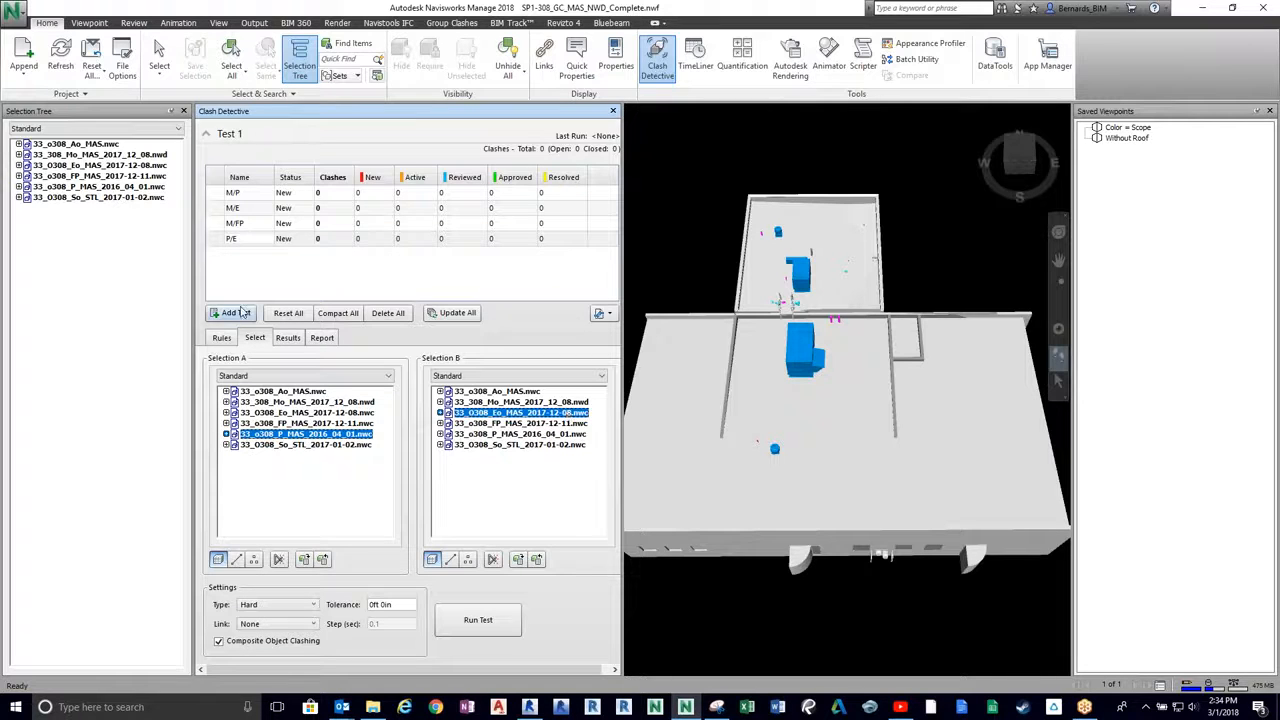
- Add a clash test named E/FP that checks 33_O308_Eo_MAS_2017-12-08.nwc against 33_o308_FP_MAS_2017-12-11.nwc
left_click(238, 313)
double_click(255, 257)
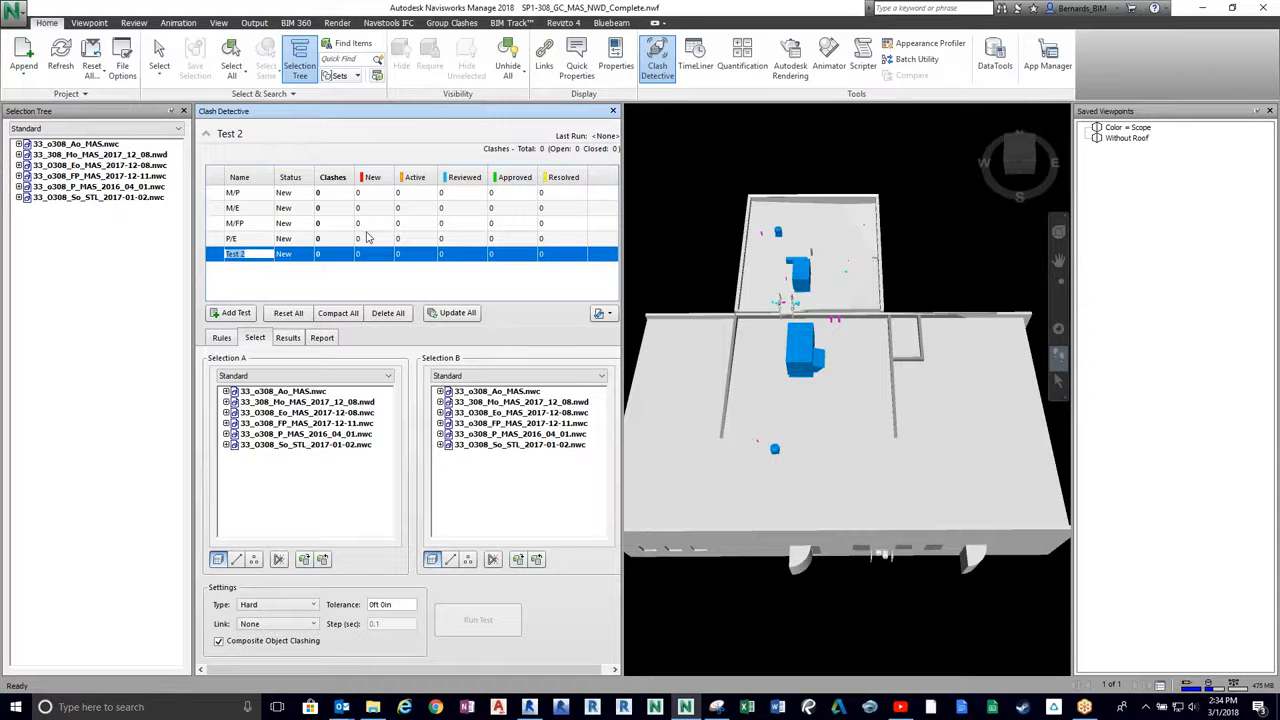
type("E/")
left_click(288, 413)
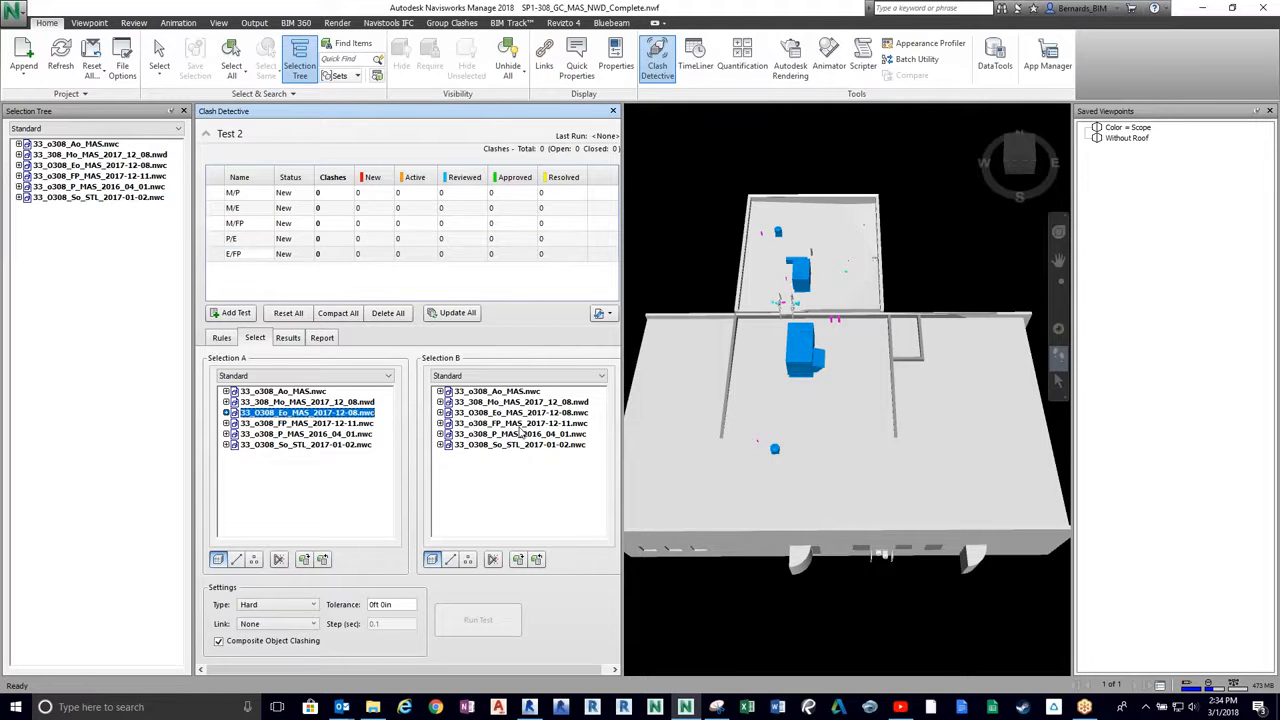
left_click(521, 424)
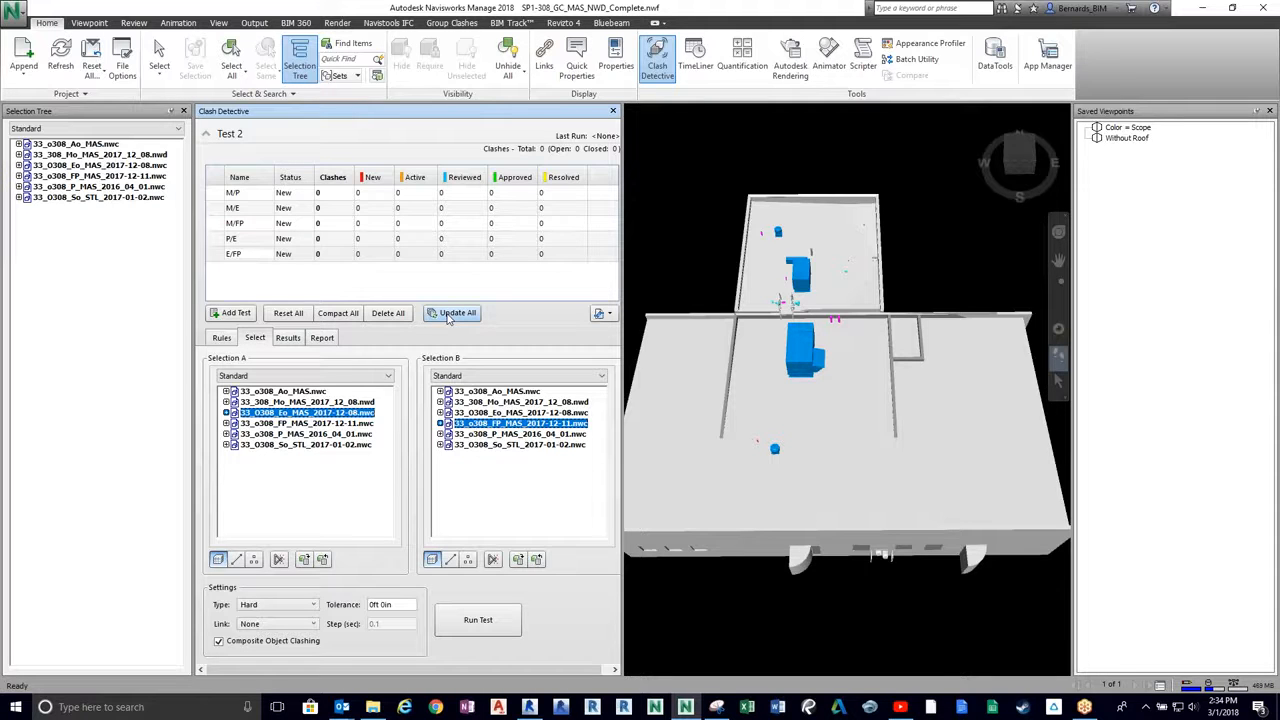
- Run all the defined clash tests at once and open the results of the E/FP test
left_click(455, 313)
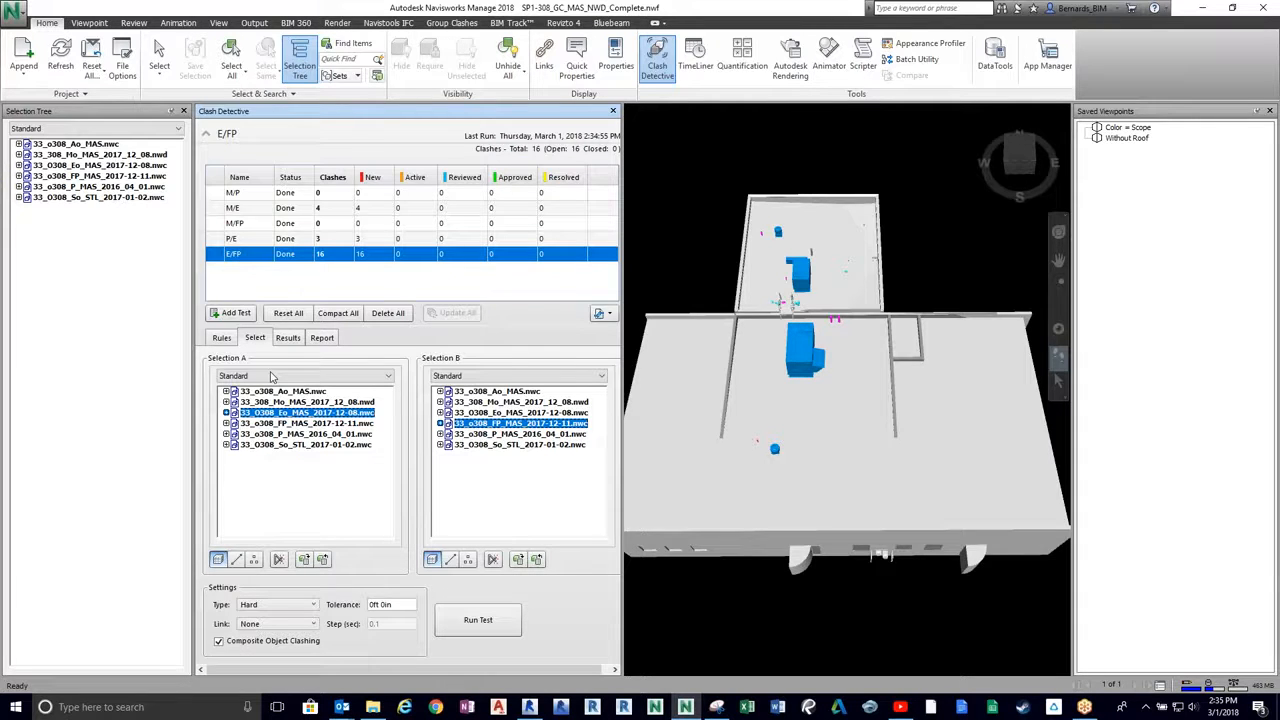
left_click(288, 338)
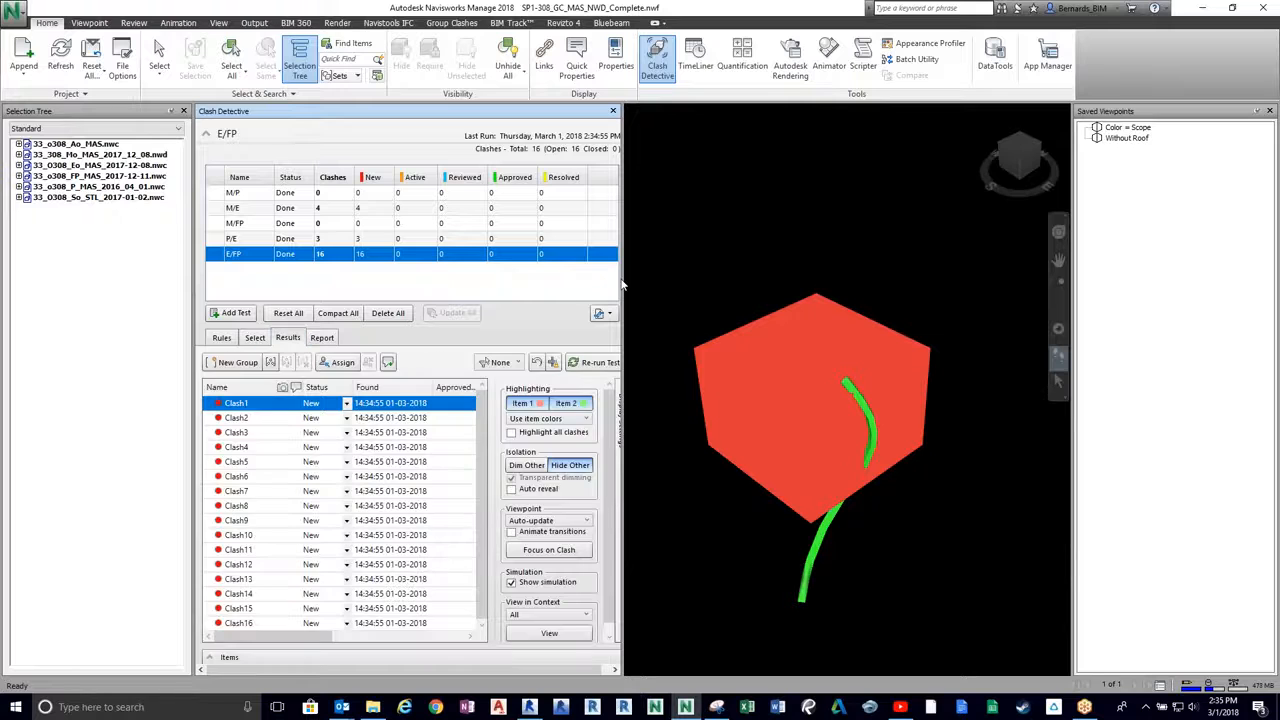
- Step through the E/FP clashes from Clash2 to Clash7 and return to Clash1, viewing each in the model
left_click(240, 418)
key("Down")
key("Down")
key("Down")
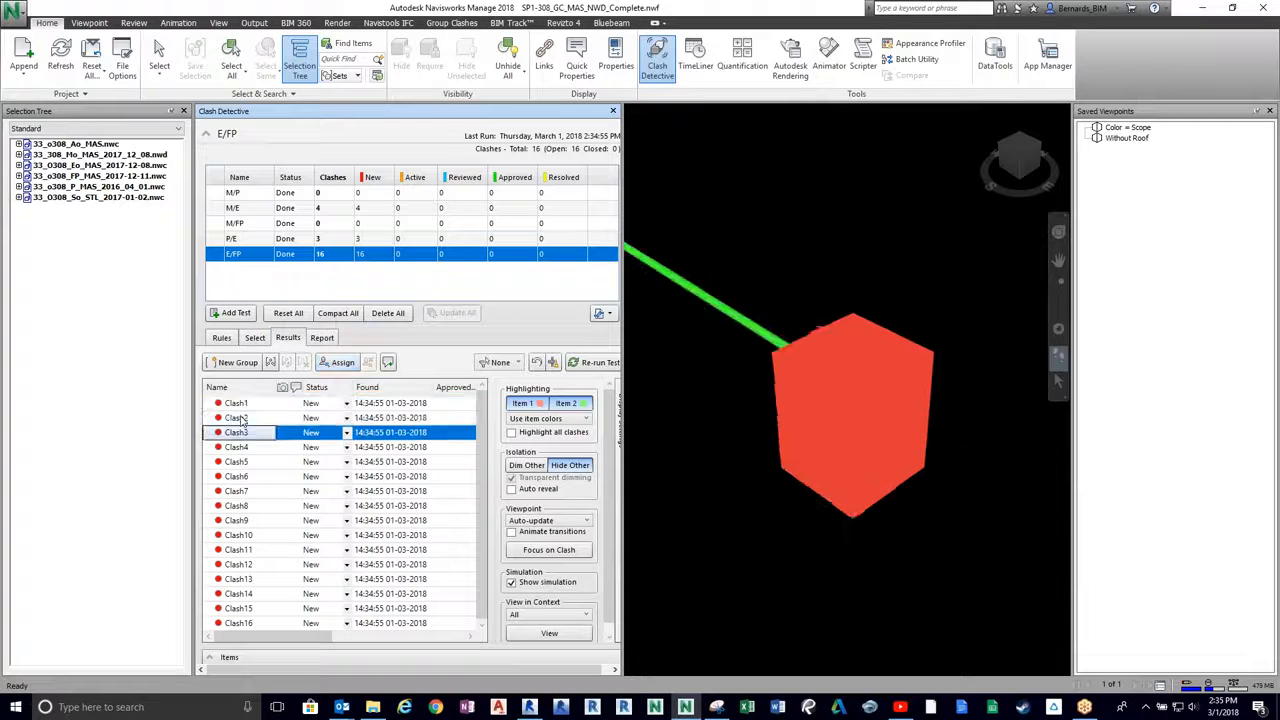
key("Down")
key("Down")
key("Down")
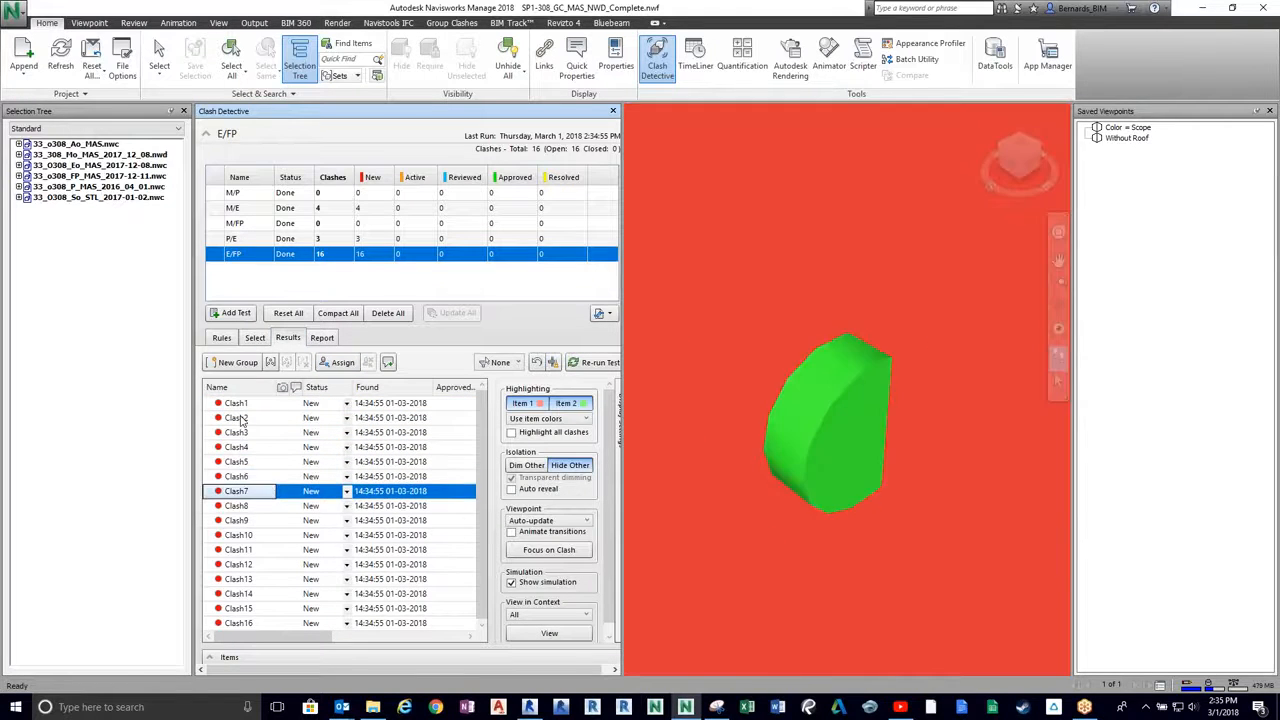
key("Up")
key("Up")
key("Up")
key("Up")
key("Up")
key("Up")
key("Up")
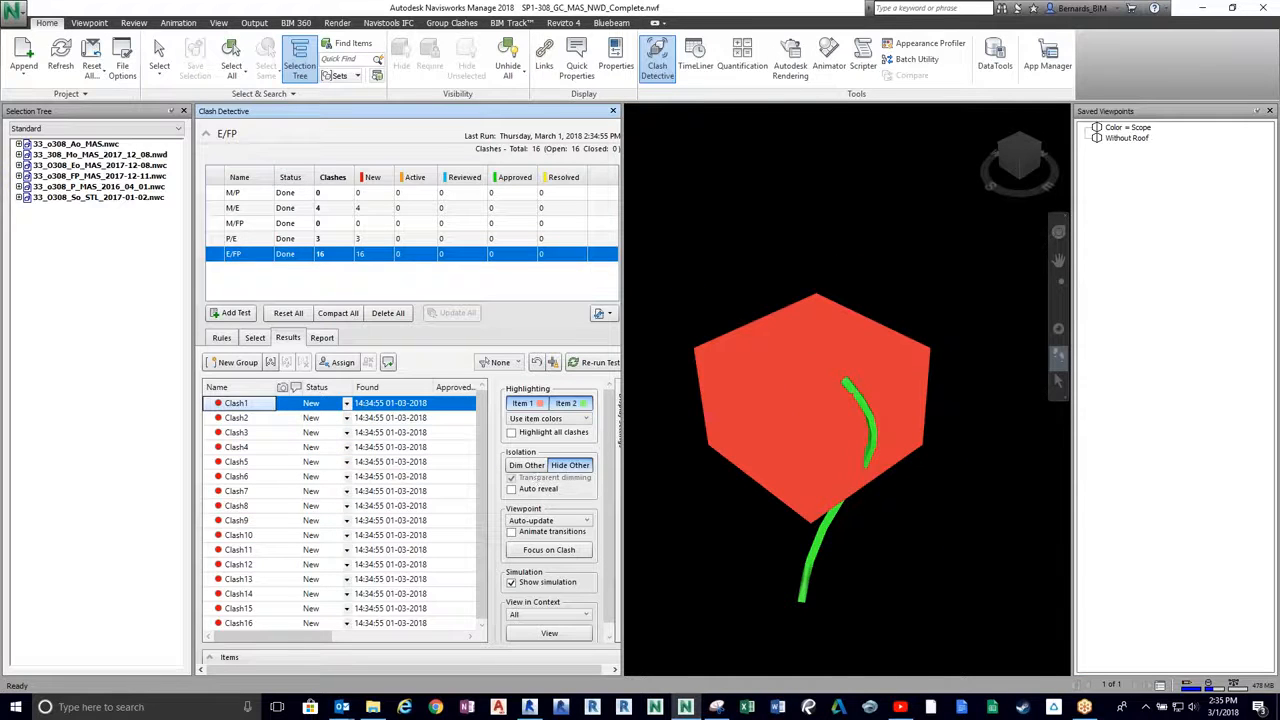
- Dim the other model items instead of hiding them, to see Clash1 within its surroundings
left_click(528, 465)
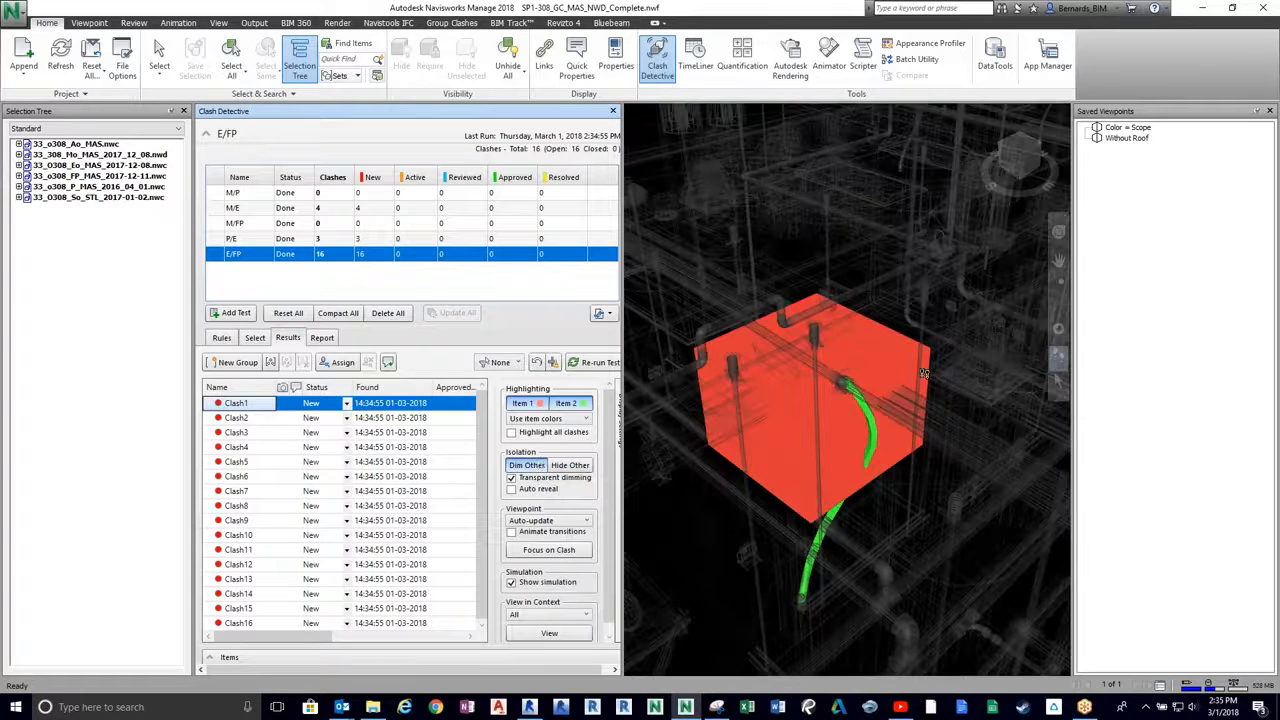
left_click_drag(876, 263, 780, 529)
middle_click_drag(804, 331, 868, 108)
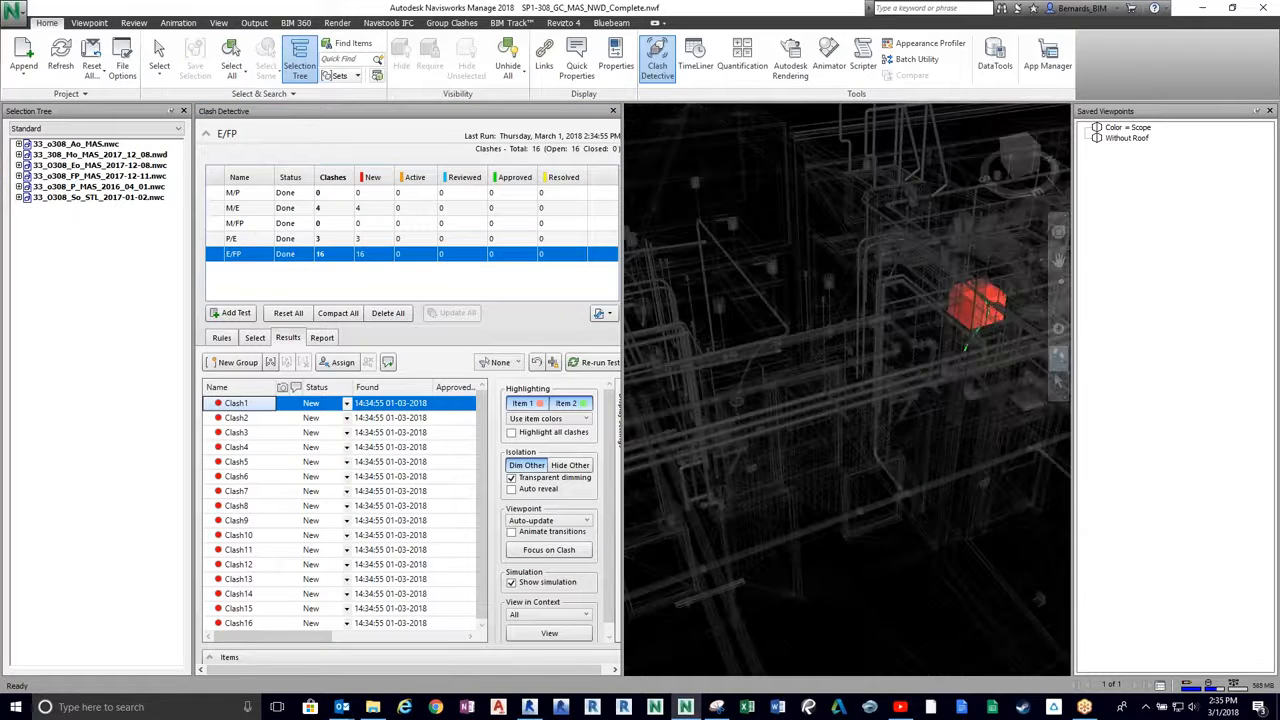
- Review the E/FP clashes one by one with the surrounding model dimmed, ending back on Clash1
left_click(235, 419)
key("Down")
key("Down")
key("Down")
key("Down")
key("Down")
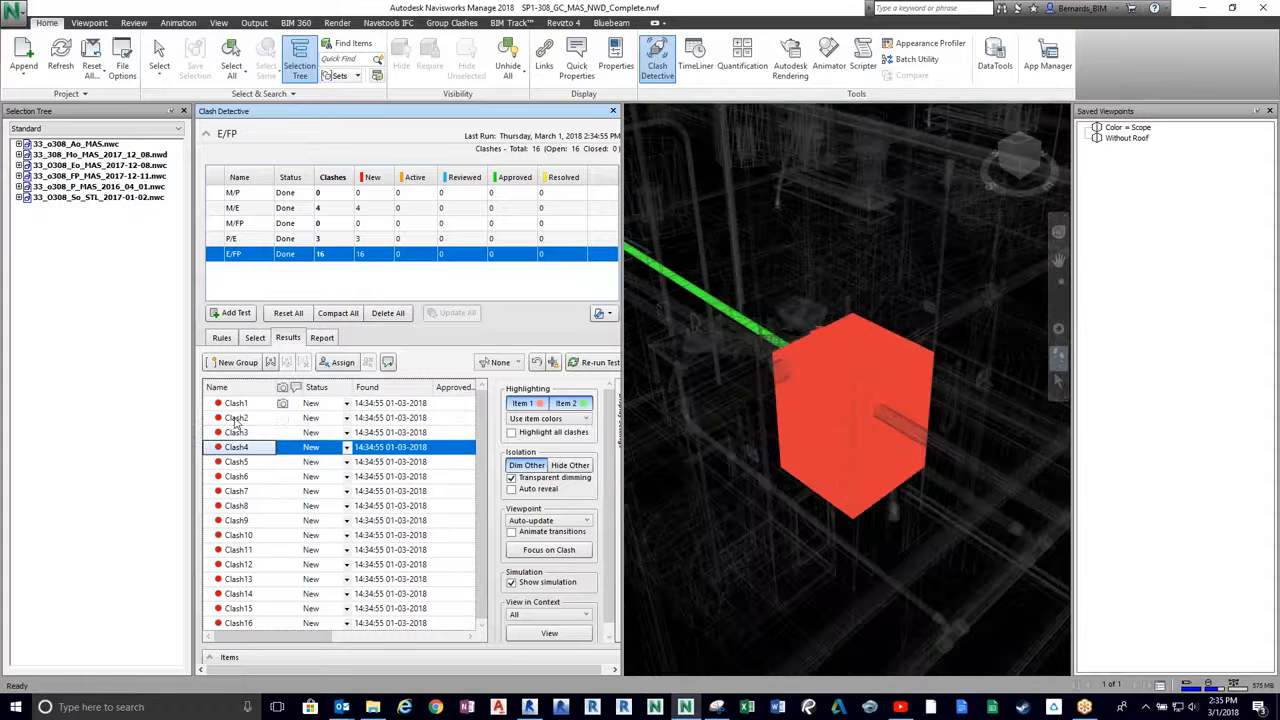
key("Down")
key("Down")
key("Down")
key("Down")
key("Down")
key("Down")
key("Down")
key("Down")
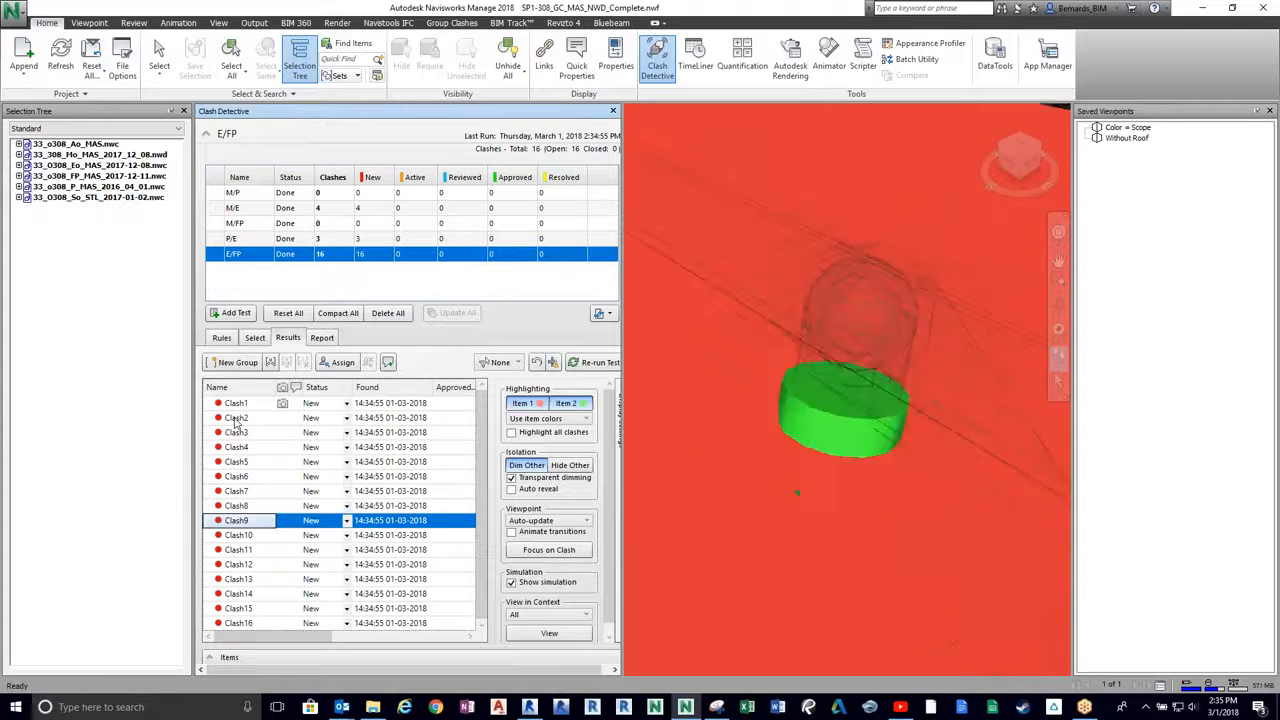
key("Up")
key("Up")
key("Up")
key("Up")
key("Up")
key("Up")
key("Up")
key("Up")
key("Up")
key("Up")
key("Up")
key("Up")
key("Up")
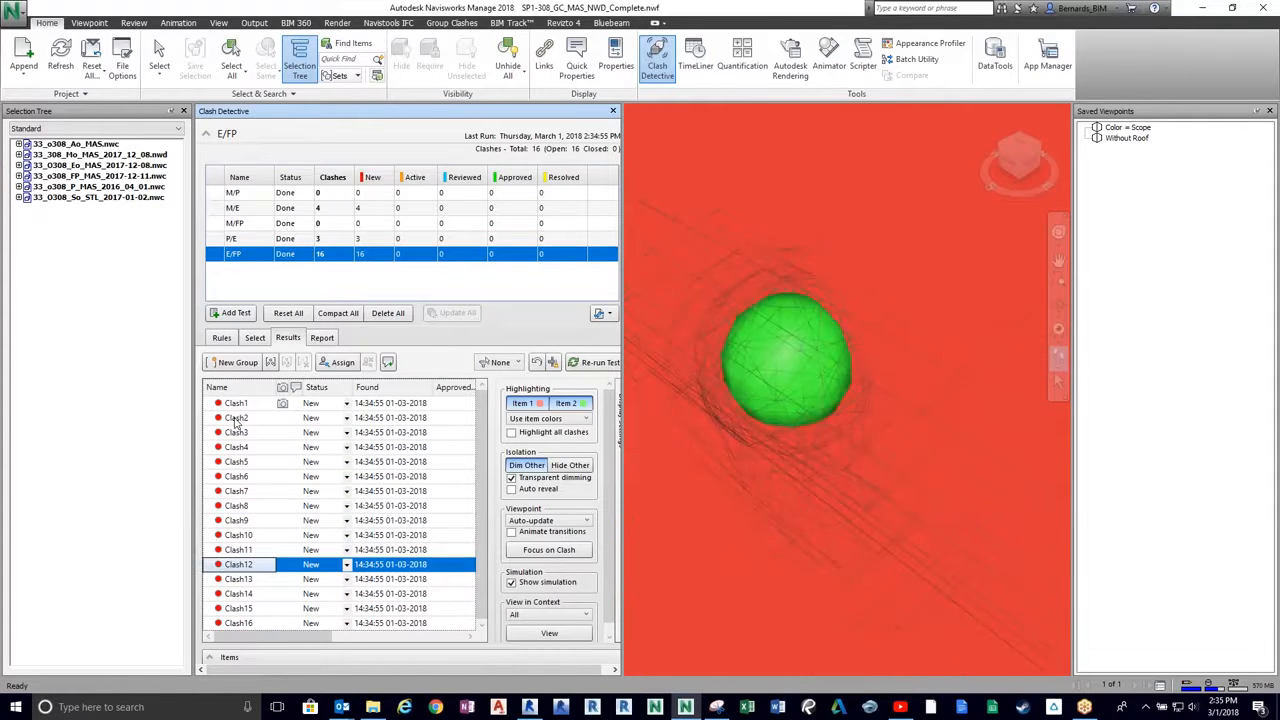
key("Up")
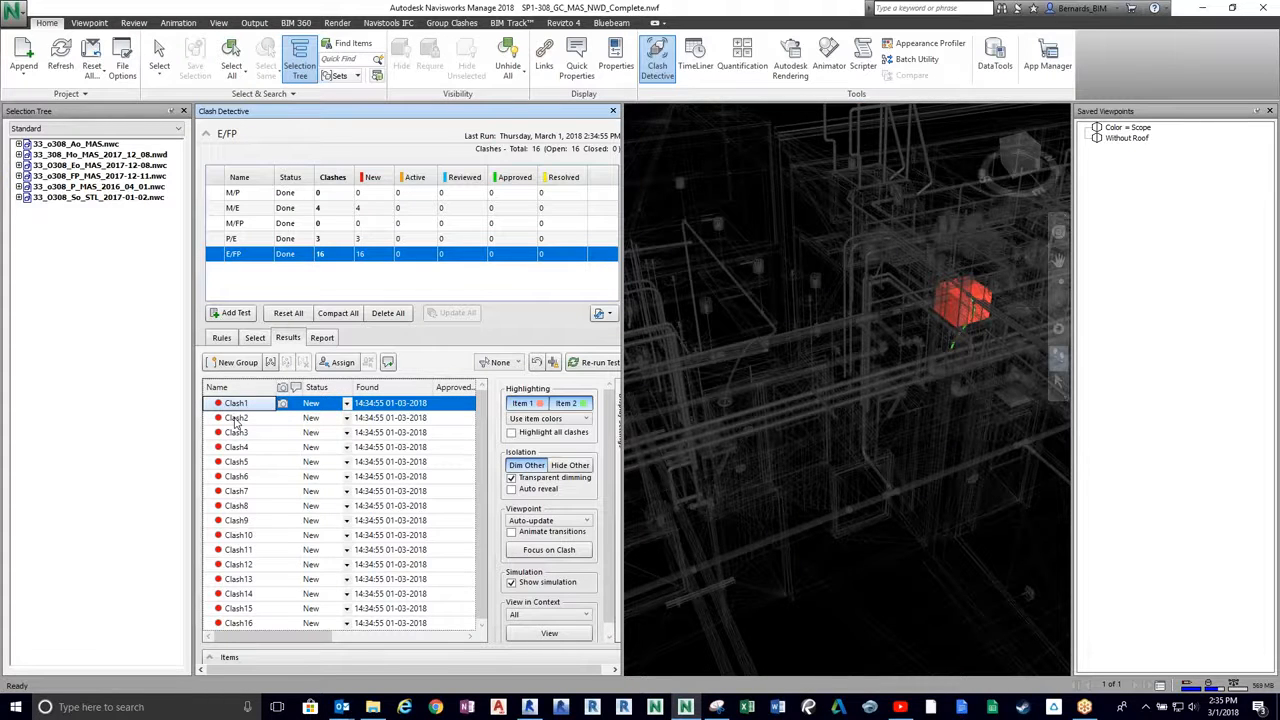
- Isolate the clashing items of Clash1 by hiding all other model items
left_click(582, 466)
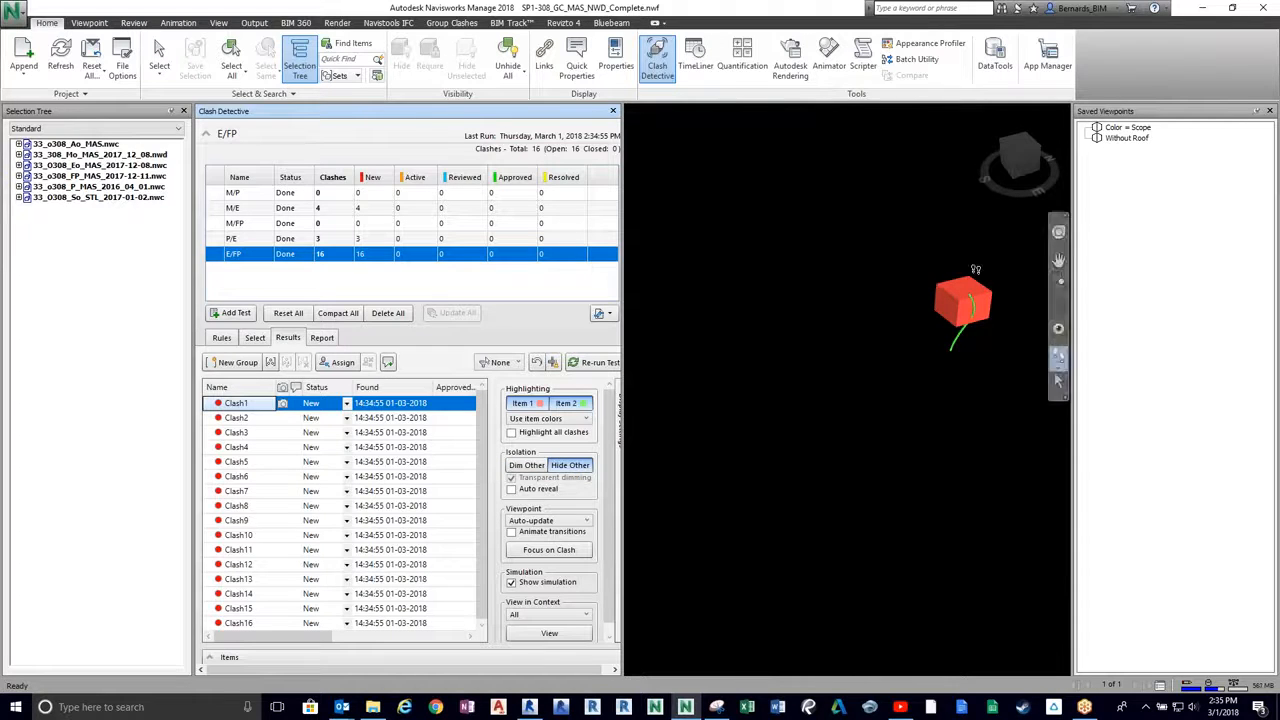
left_click_drag(860, 272, 866, 274)
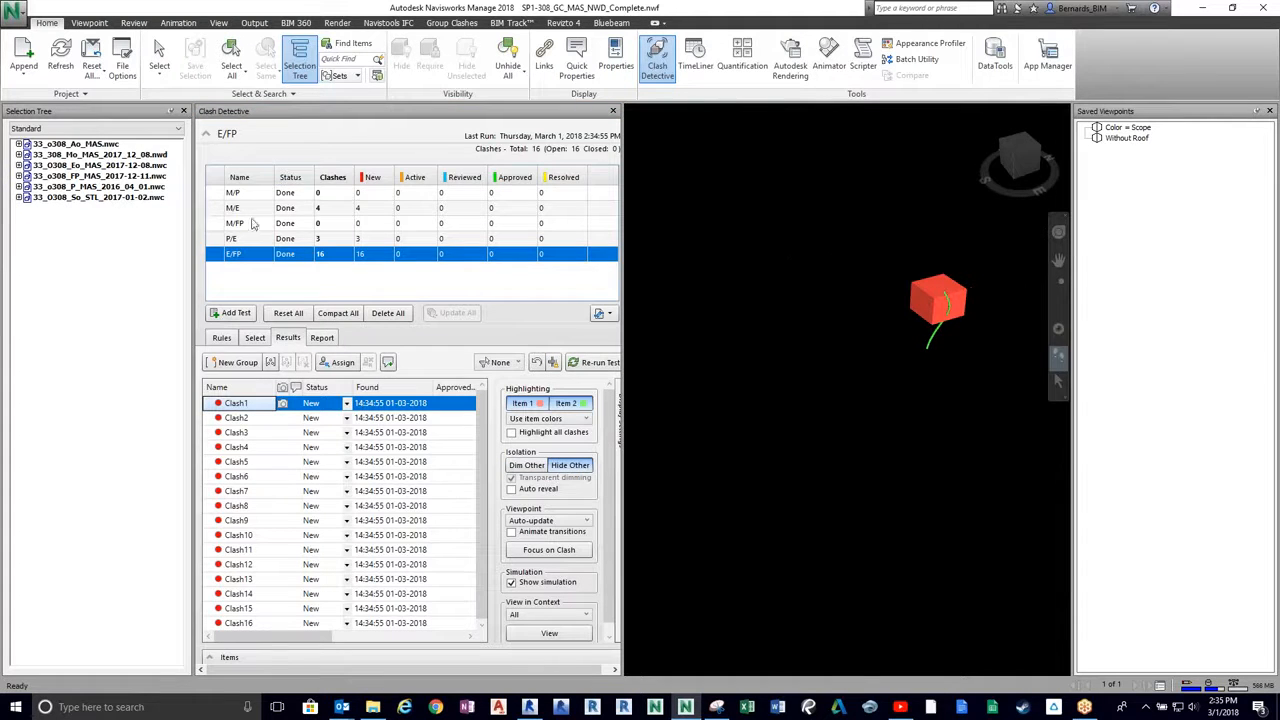
- Combine Clash1 through Clash4 of the M/E test into one clash group
left_click(250, 208)
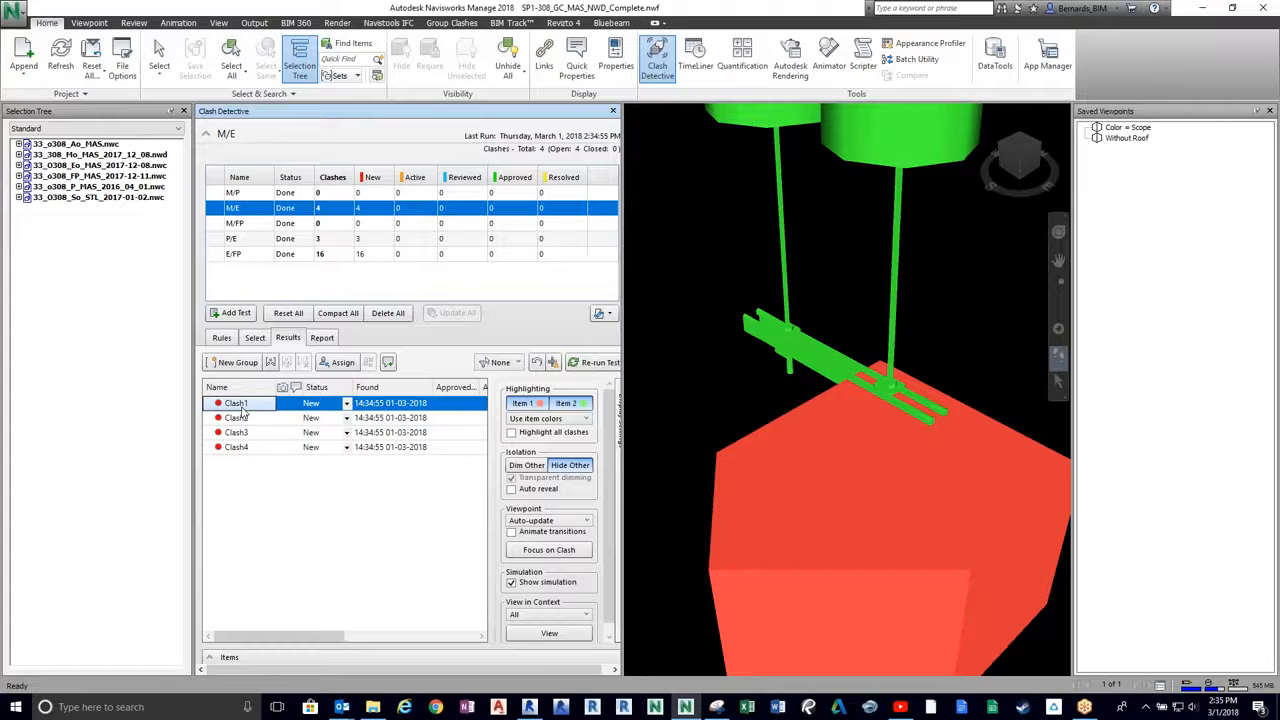
left_click(237, 447, "shift")
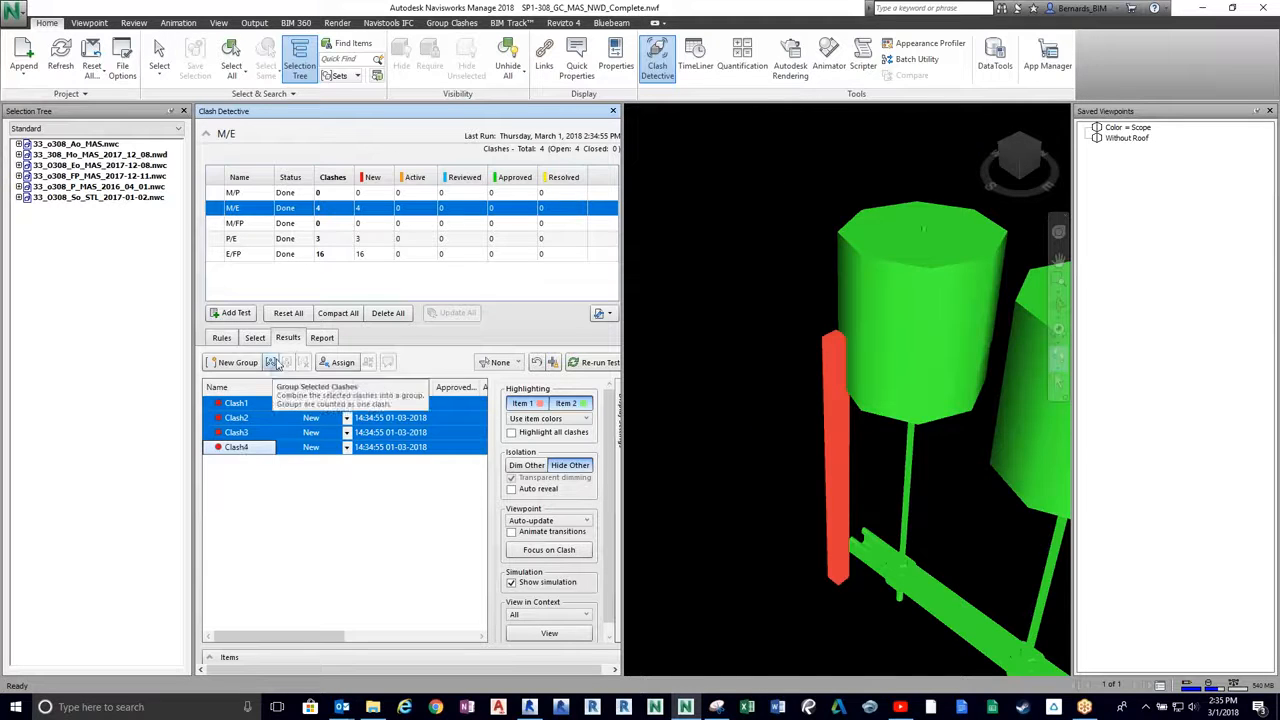
left_click(271, 364)
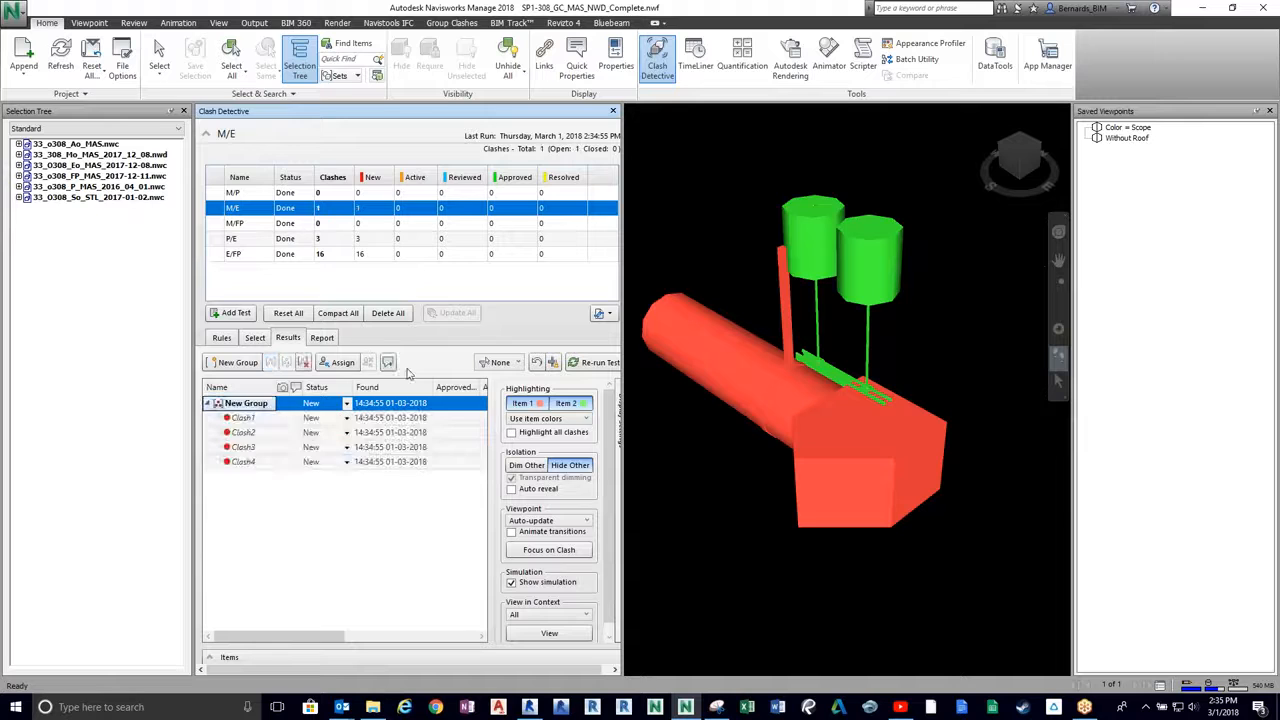
- Box-select all the visible clashing items of the M/E clash group in the model view
left_click_drag(915, 271, 937, 466)
scroll(937, 466, "up", 3)
left_click(159, 72)
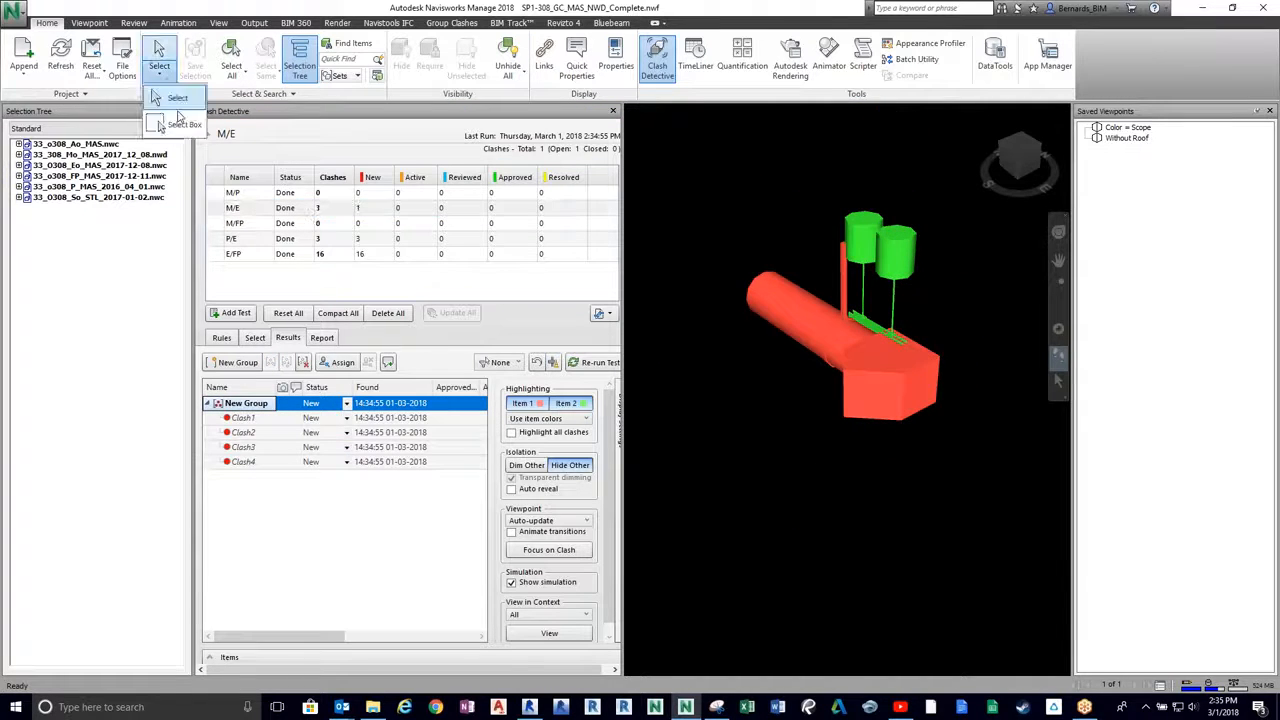
left_click(176, 124)
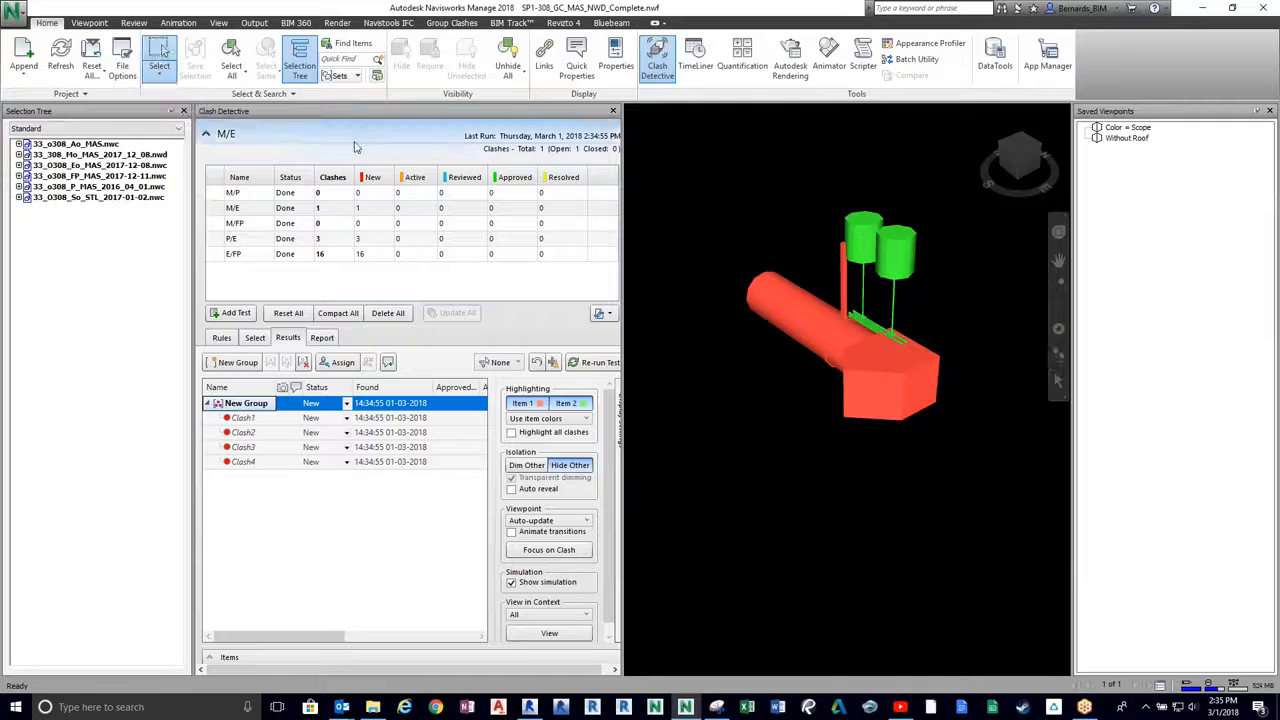
left_click_drag(663, 145, 1005, 484)
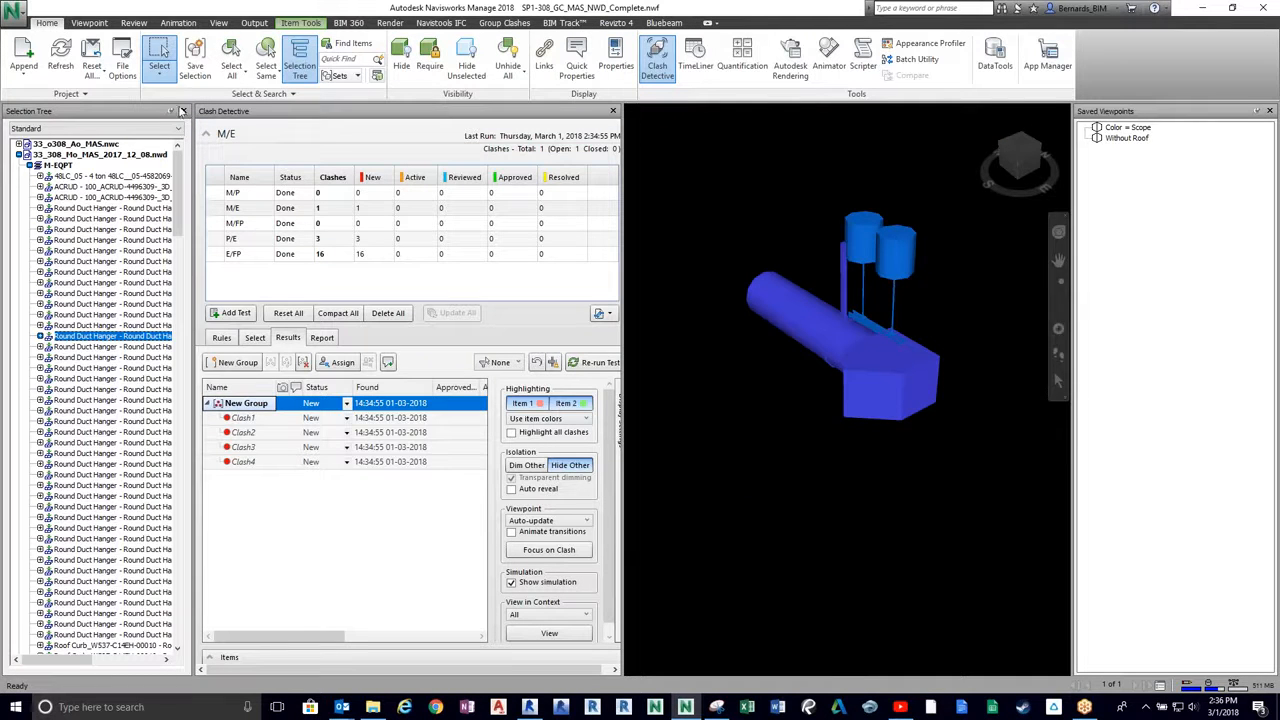
- Save the selected items as a selection set named M/E and dock the Sets window below the saved viewpoints
left_click(196, 72)
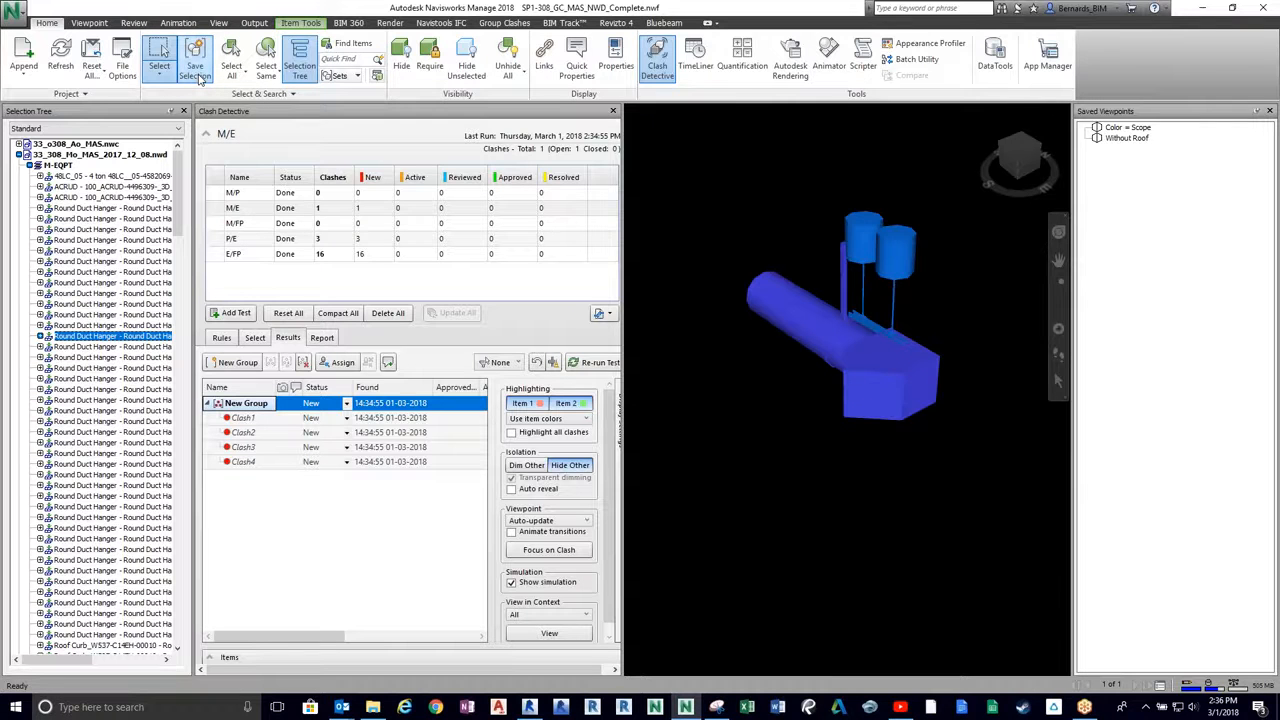
left_click_drag(678, 94, 748, 133)
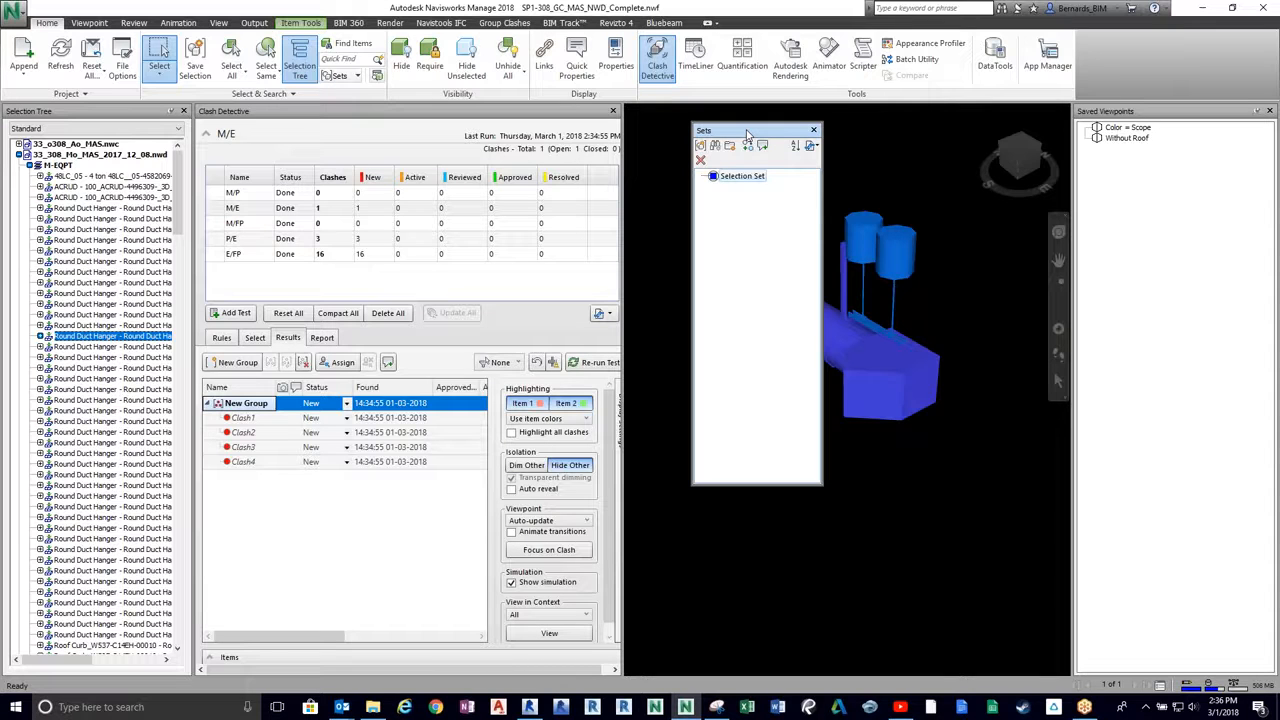
right_click(752, 180)
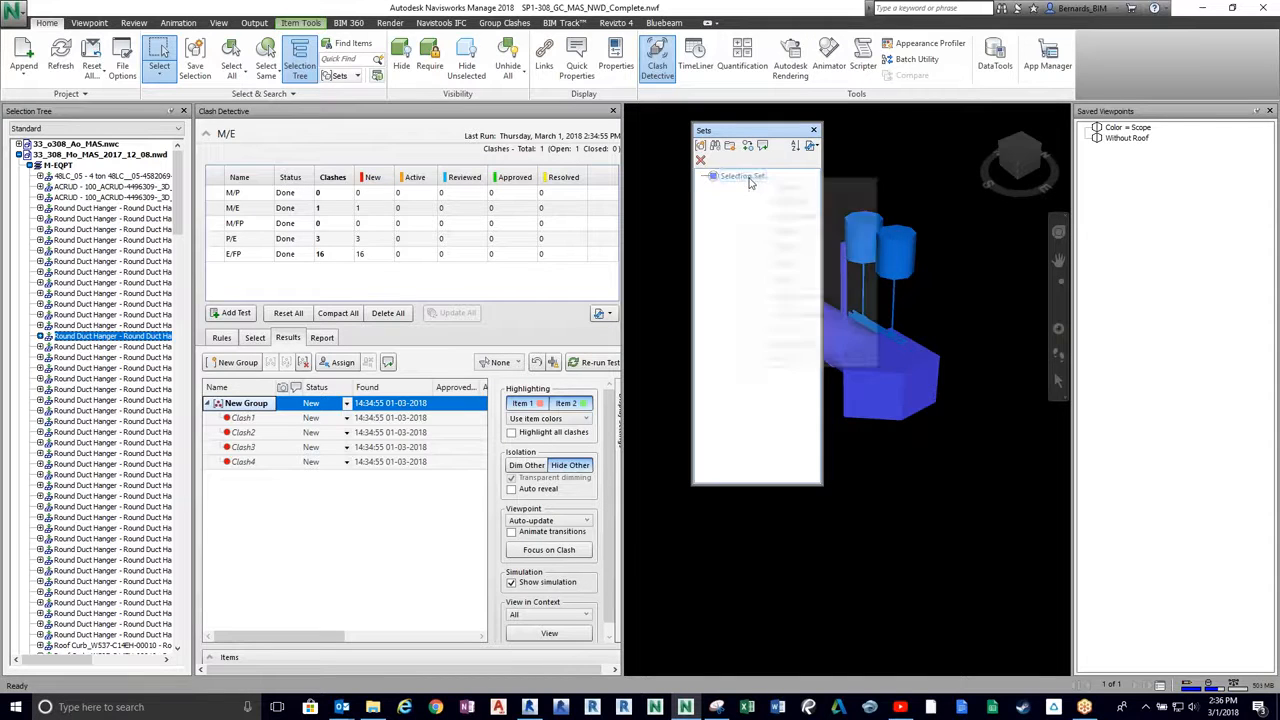
left_click(795, 232)
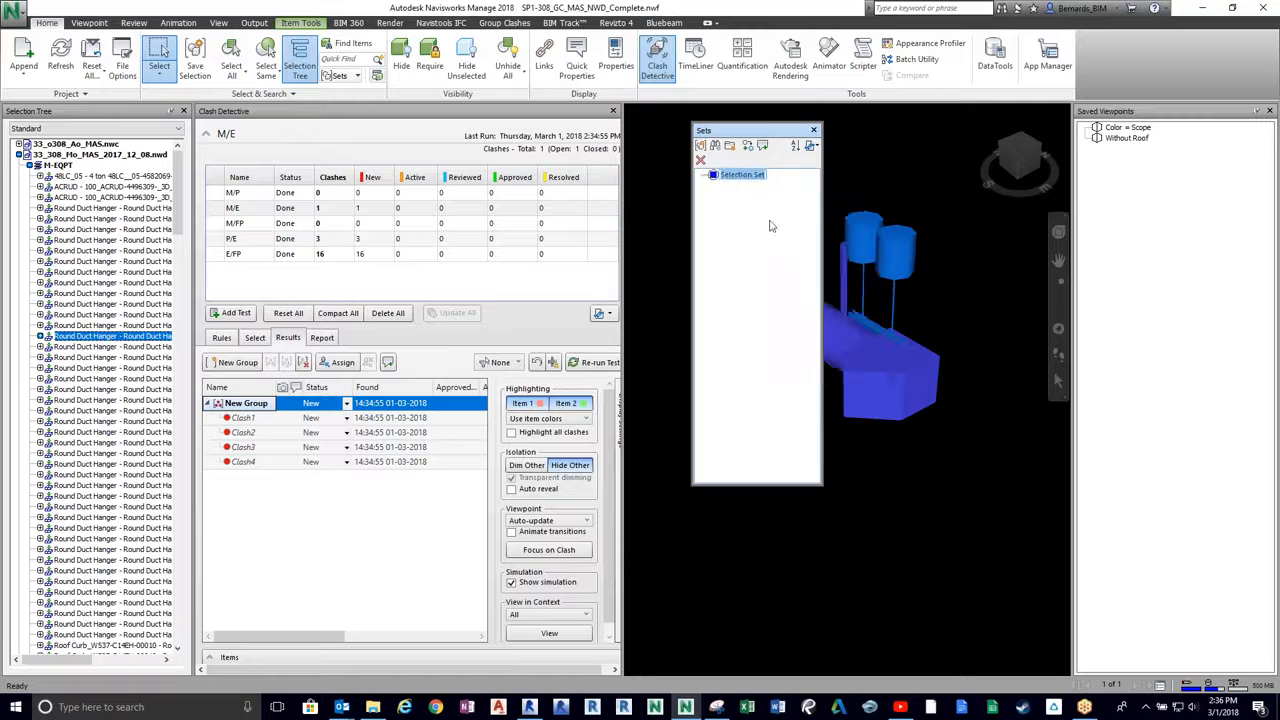
type("M/E")
key("Return")
left_click_drag(747, 130, 1175, 410)
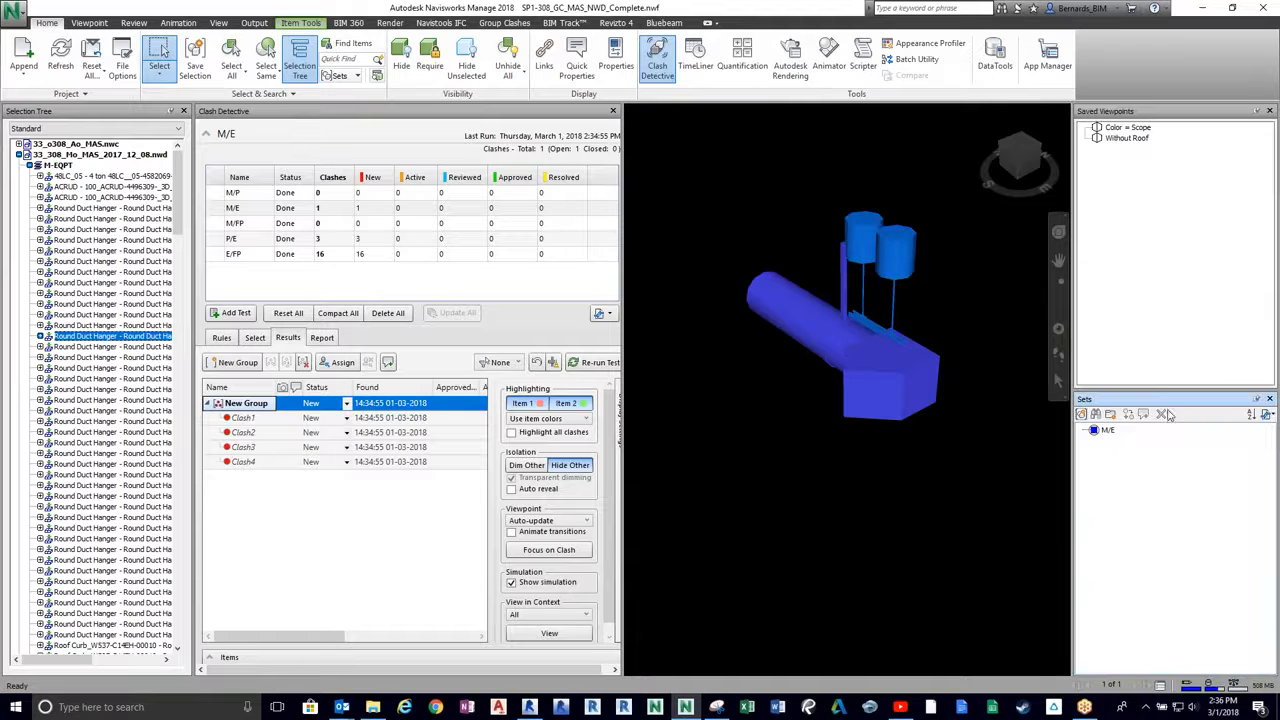
- Select Clash1 through Clash3 in the results of the P/E test
left_click(249, 240)
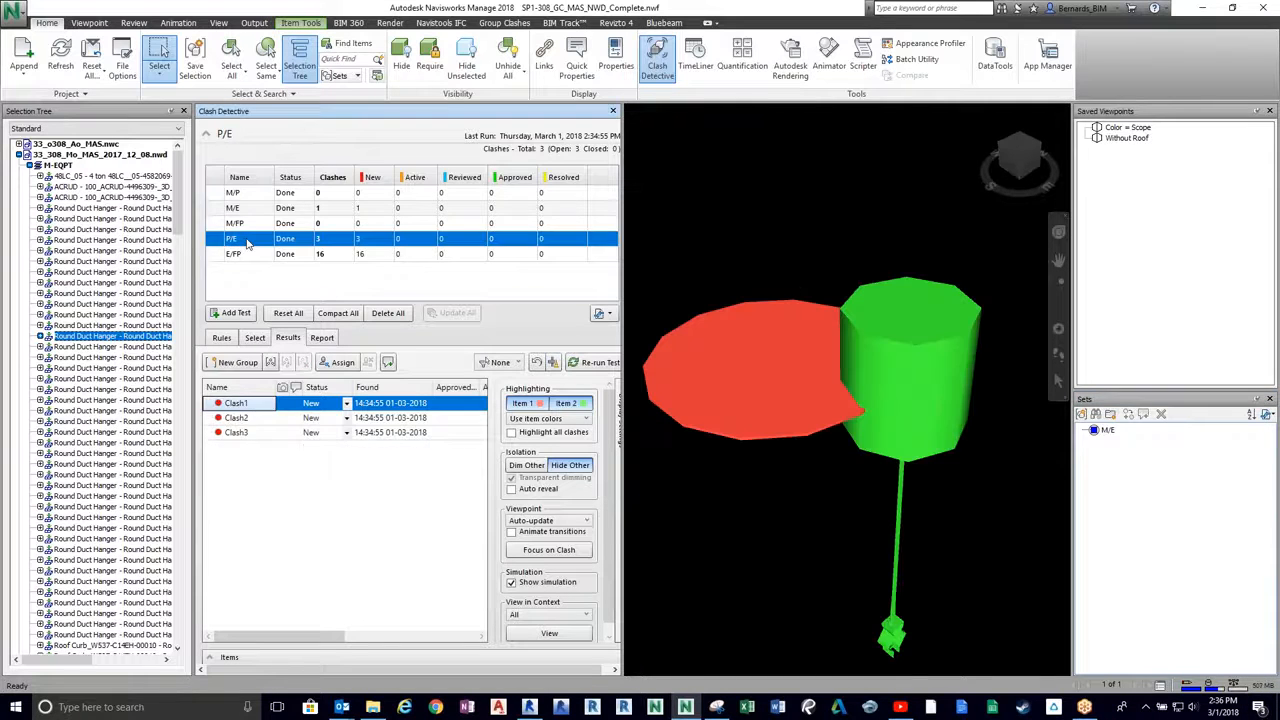
left_click(250, 435, "shift")
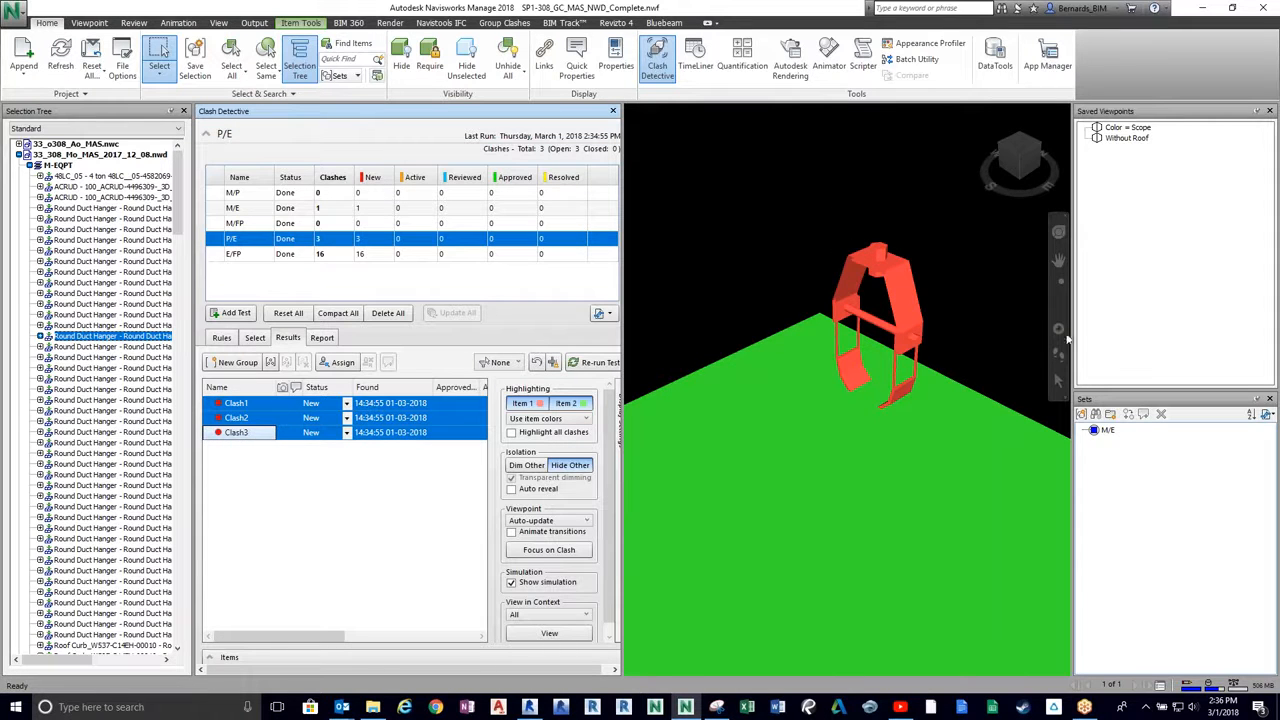
left_click(1058, 356)
left_click_drag(868, 202, 870, 492)
scroll(901, 201, "up", 3)
left_click_drag(910, 210, 901, 441)
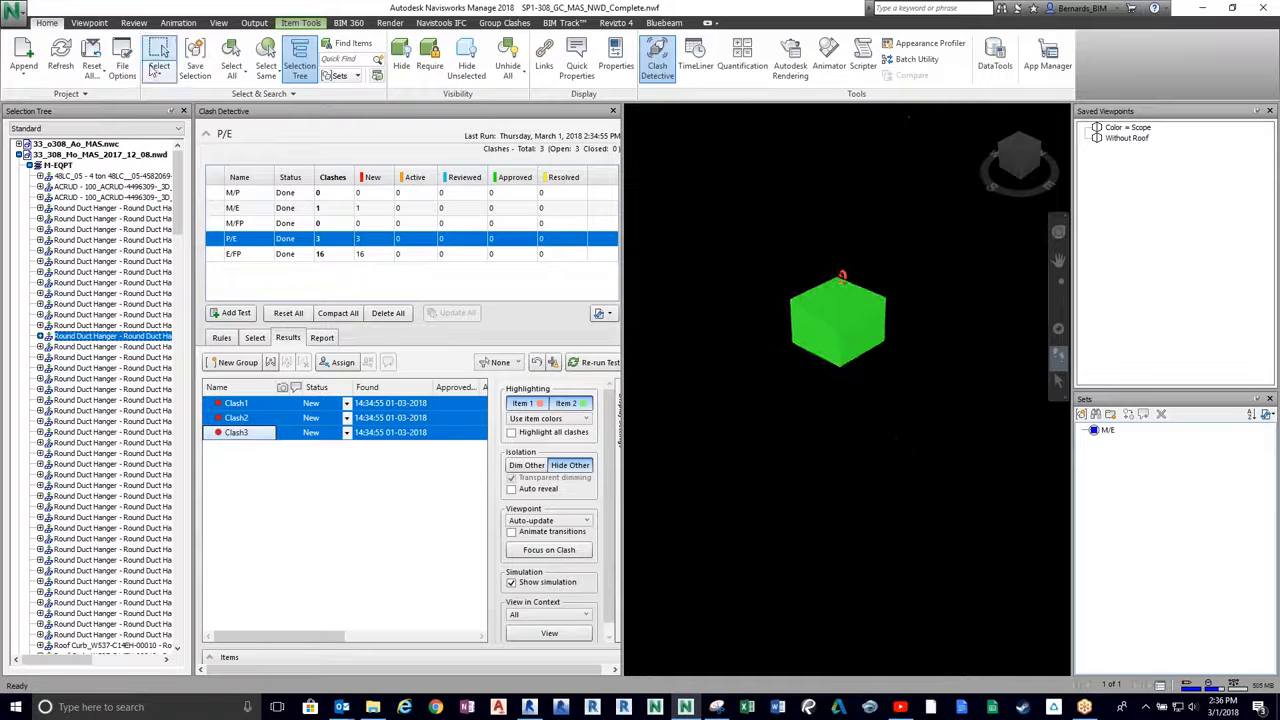
left_click(157, 66)
left_click_drag(627, 147, 998, 520)
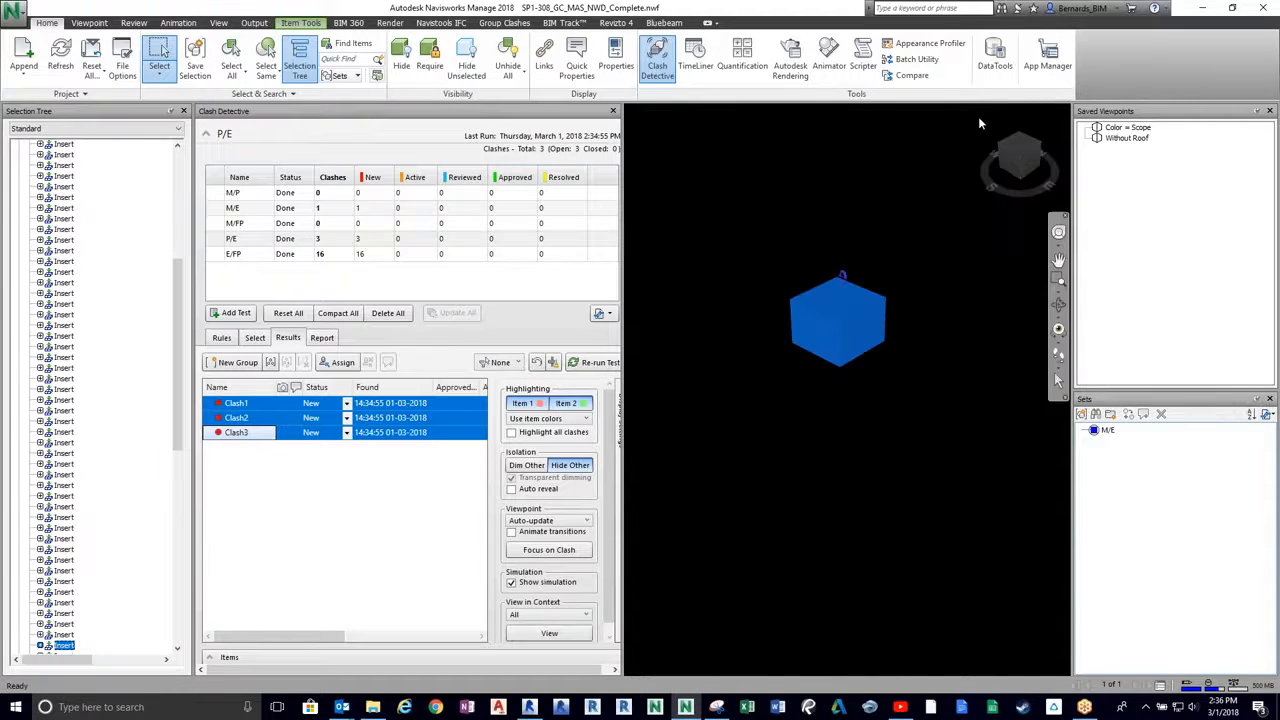
left_click(196, 72)
type("P/E")
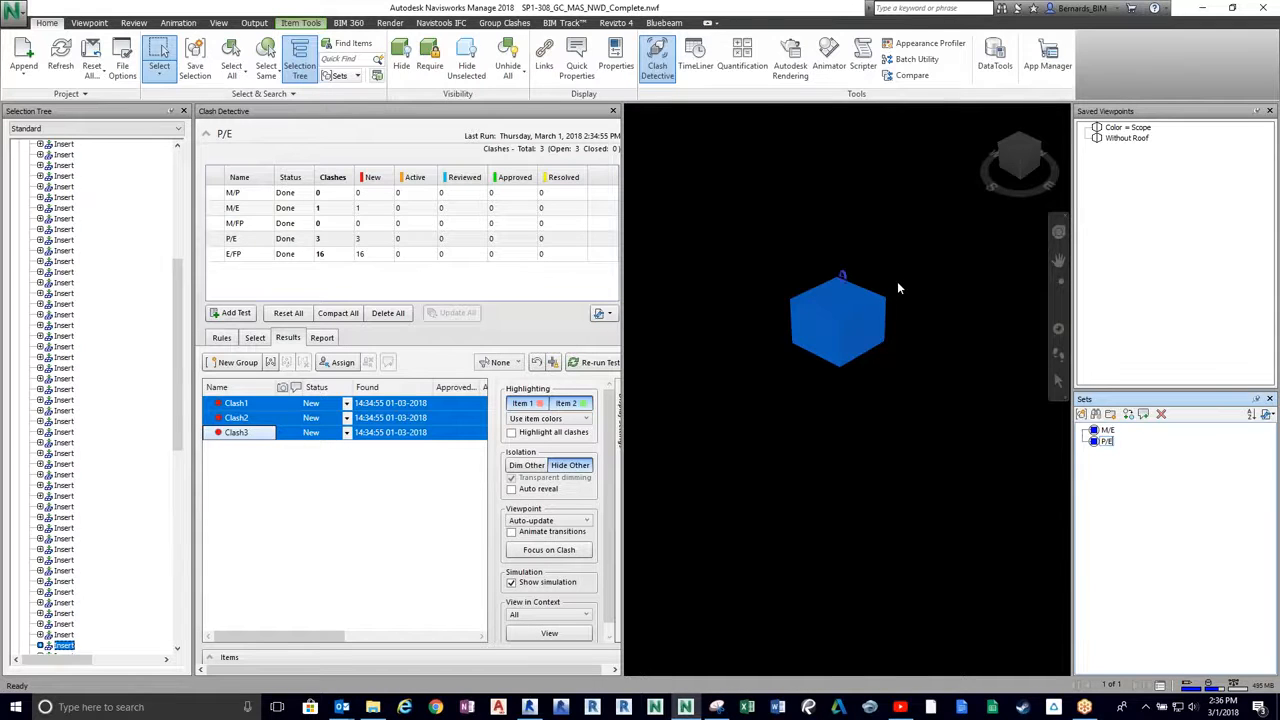
left_click(897, 285)
left_click(1106, 443)
right_click(1108, 443)
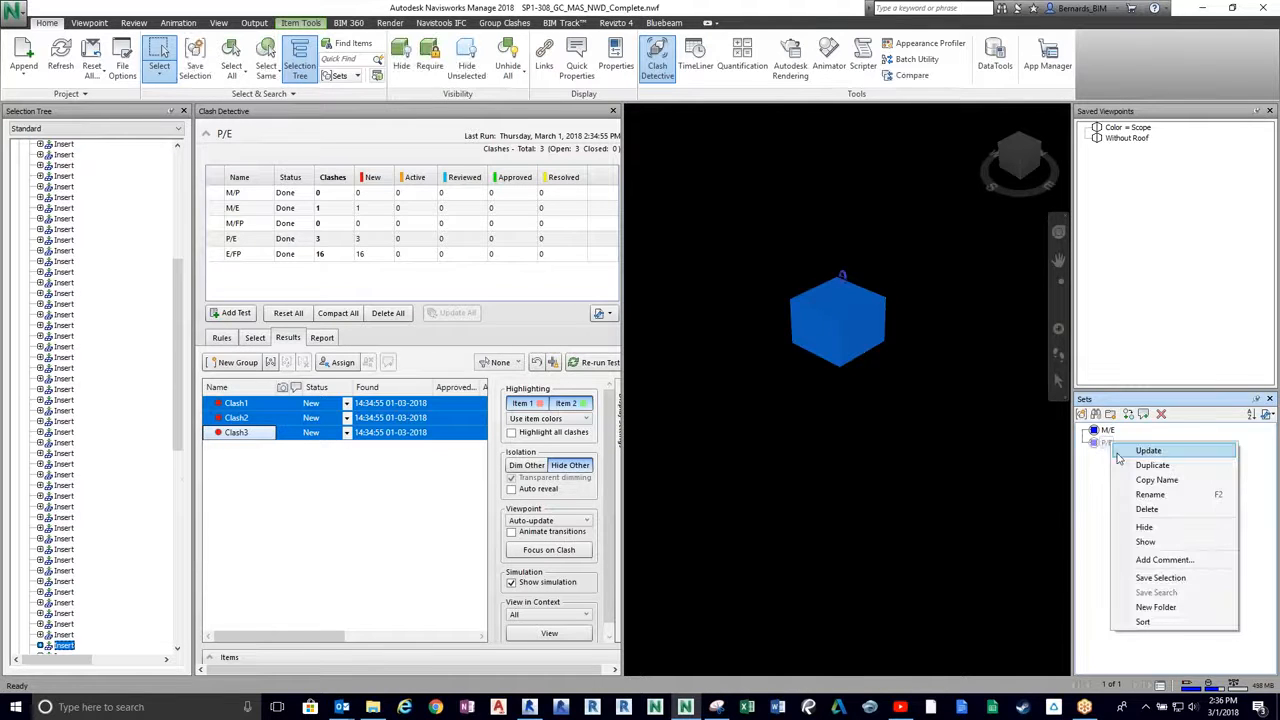
left_click(1145, 509)
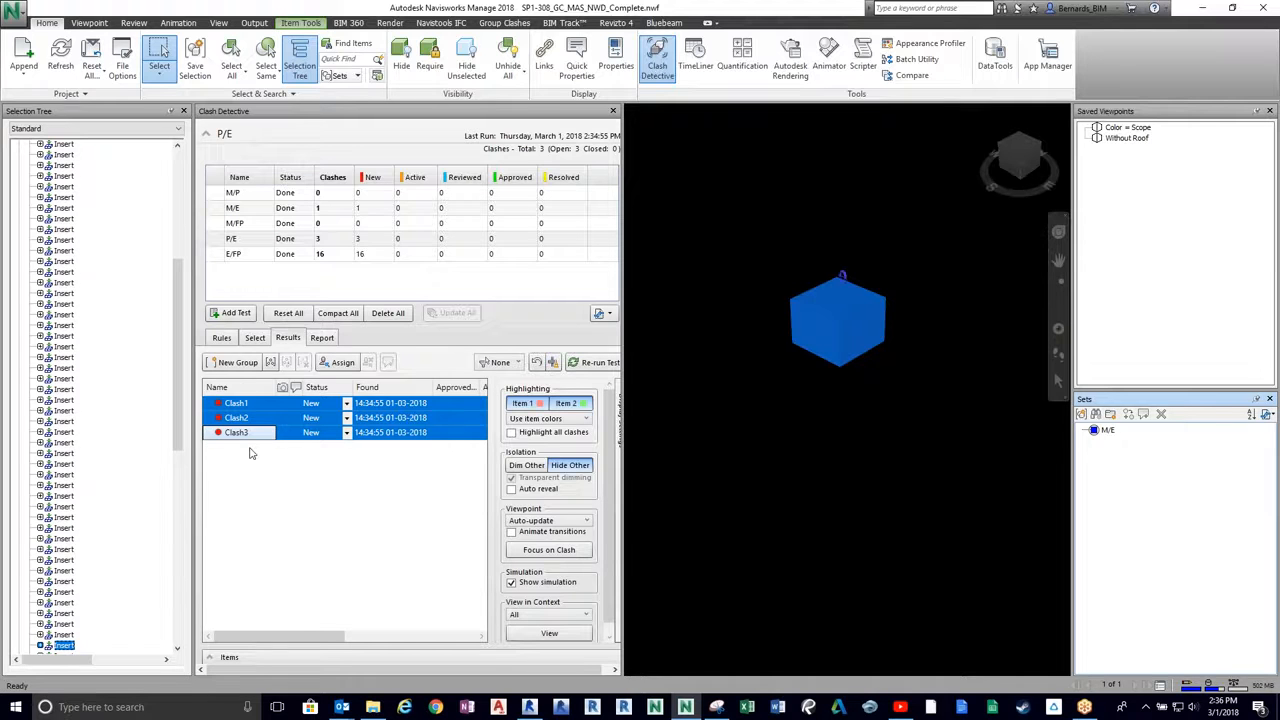
- Combine the selected P/E clashes into one group and save all its box-selected items as a selection set named P/E
left_click(270, 363)
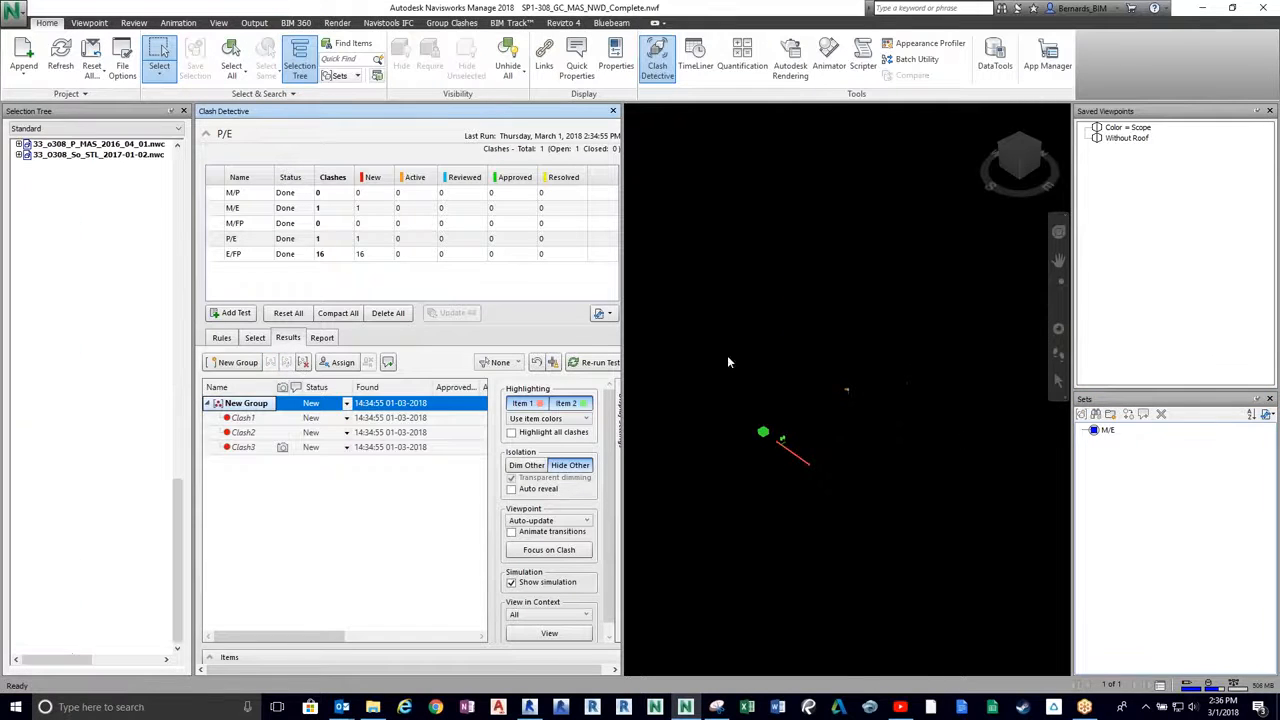
left_click(180, 124)
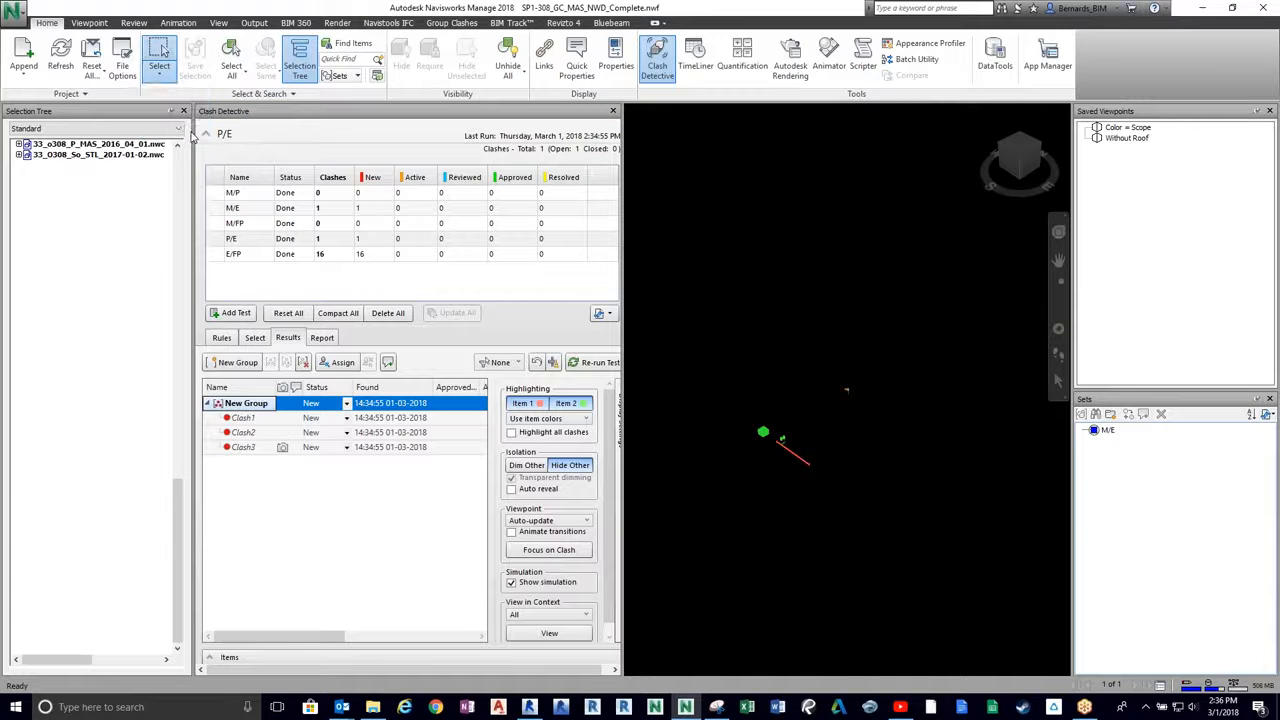
left_click_drag(950, 288, 686, 541)
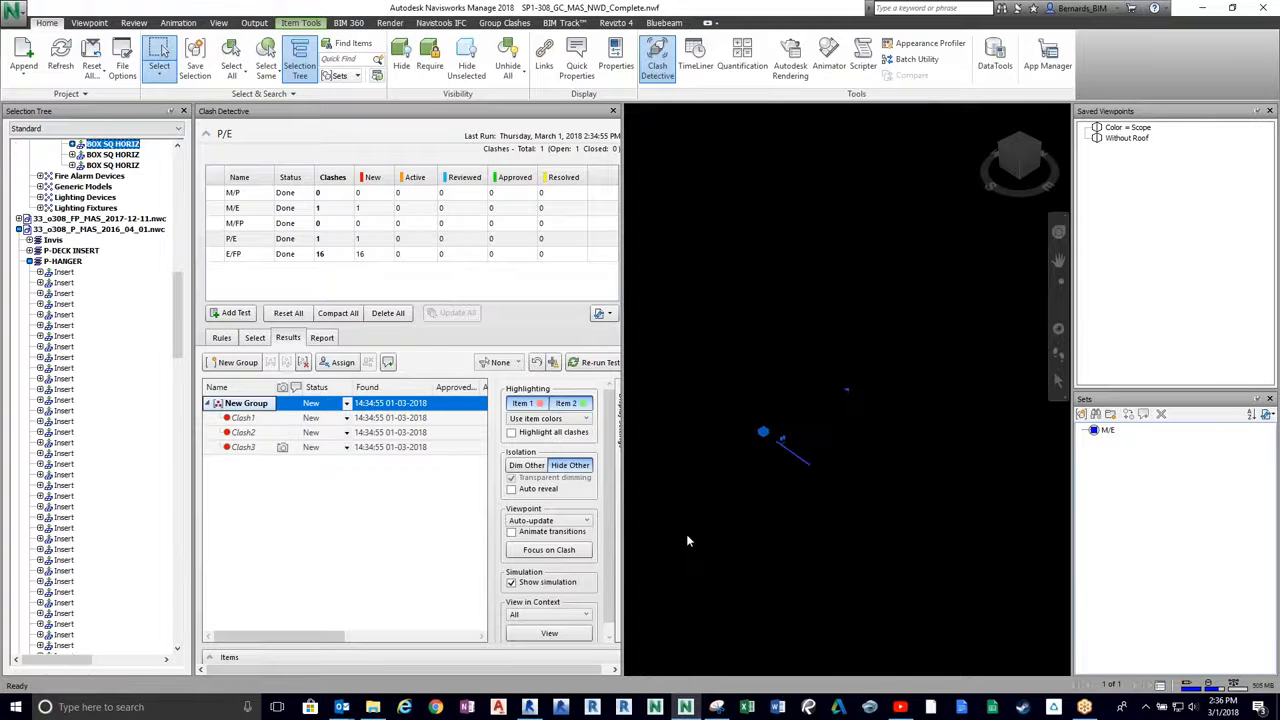
left_click(198, 70)
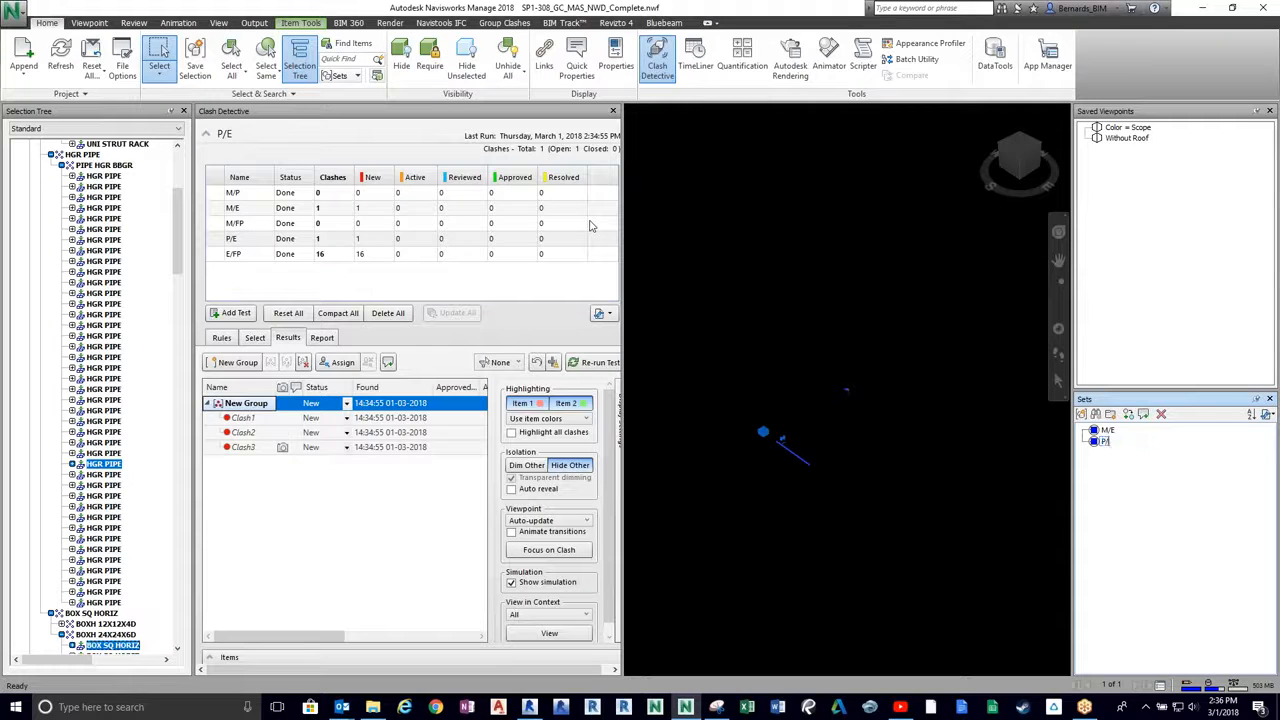
key("Return")
- Combine Clash1 through Clash16 of the E/FP test into one clash group
left_click(243, 256)
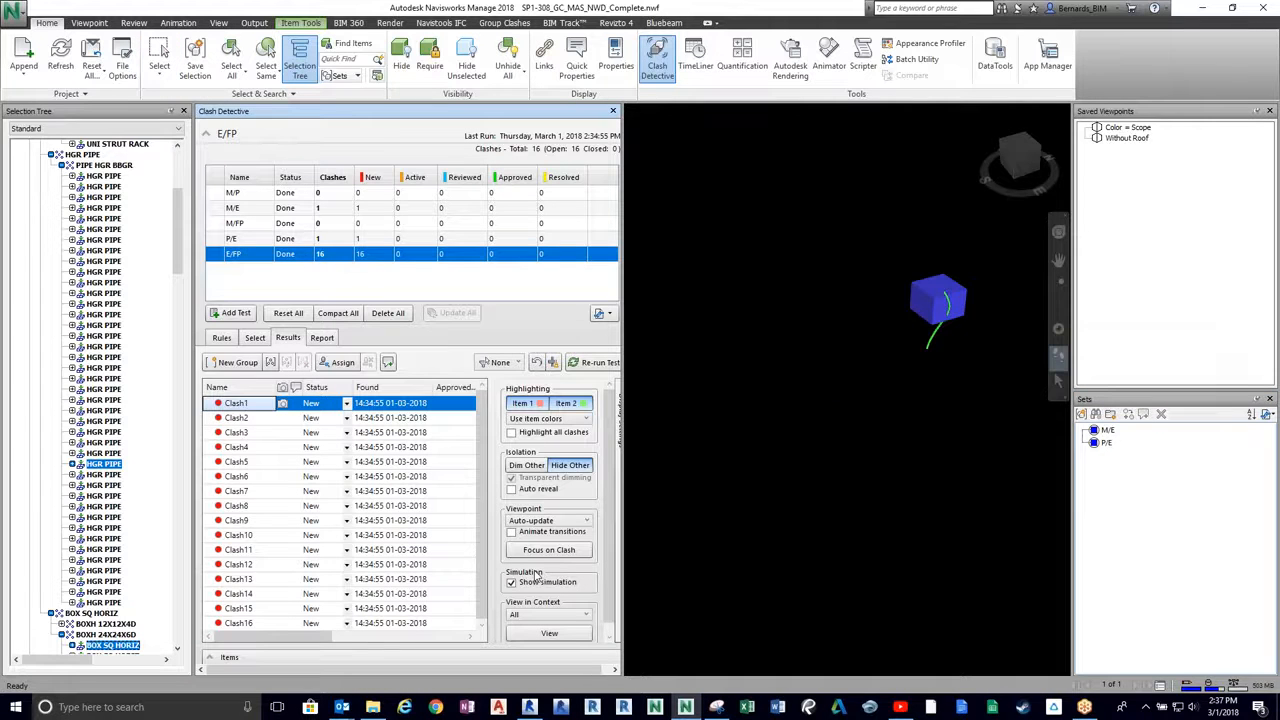
left_click(255, 622, "shift")
left_click(271, 364)
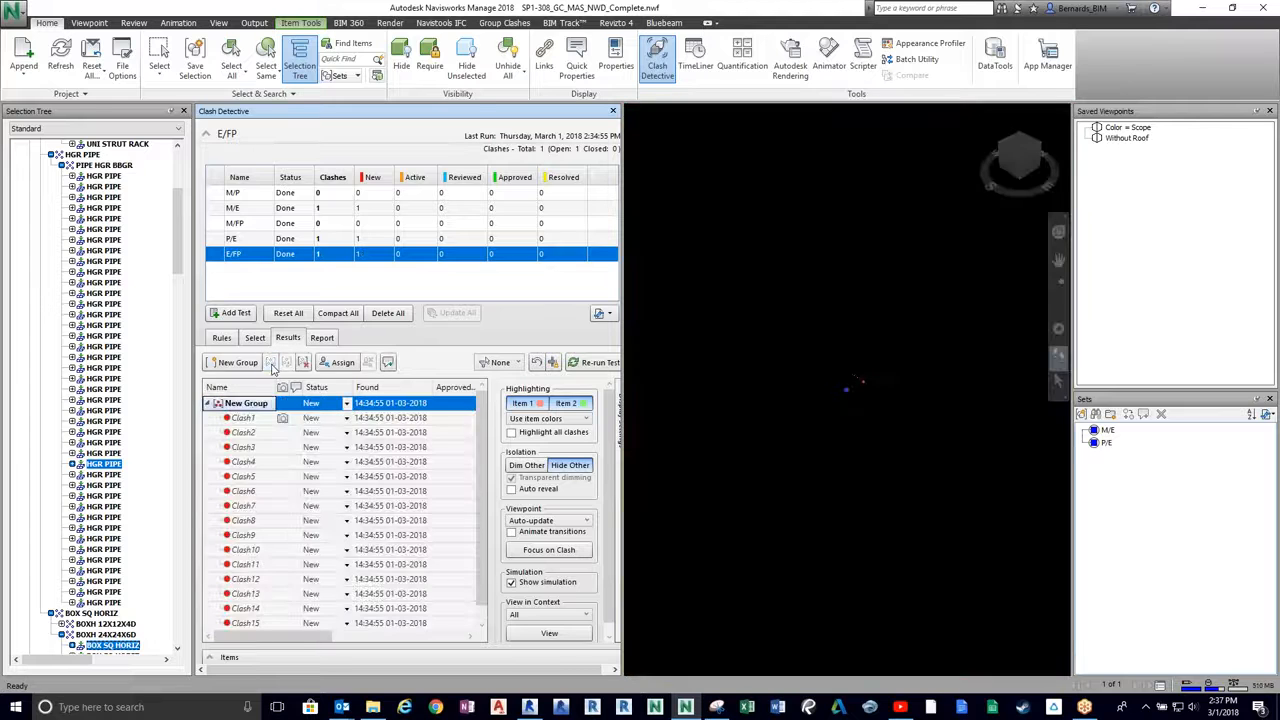
- Box-select all items of the E/FP clash group and save them as a selection set named E/FP
left_click(162, 72)
left_click(180, 125)
left_click_drag(995, 262, 655, 553)
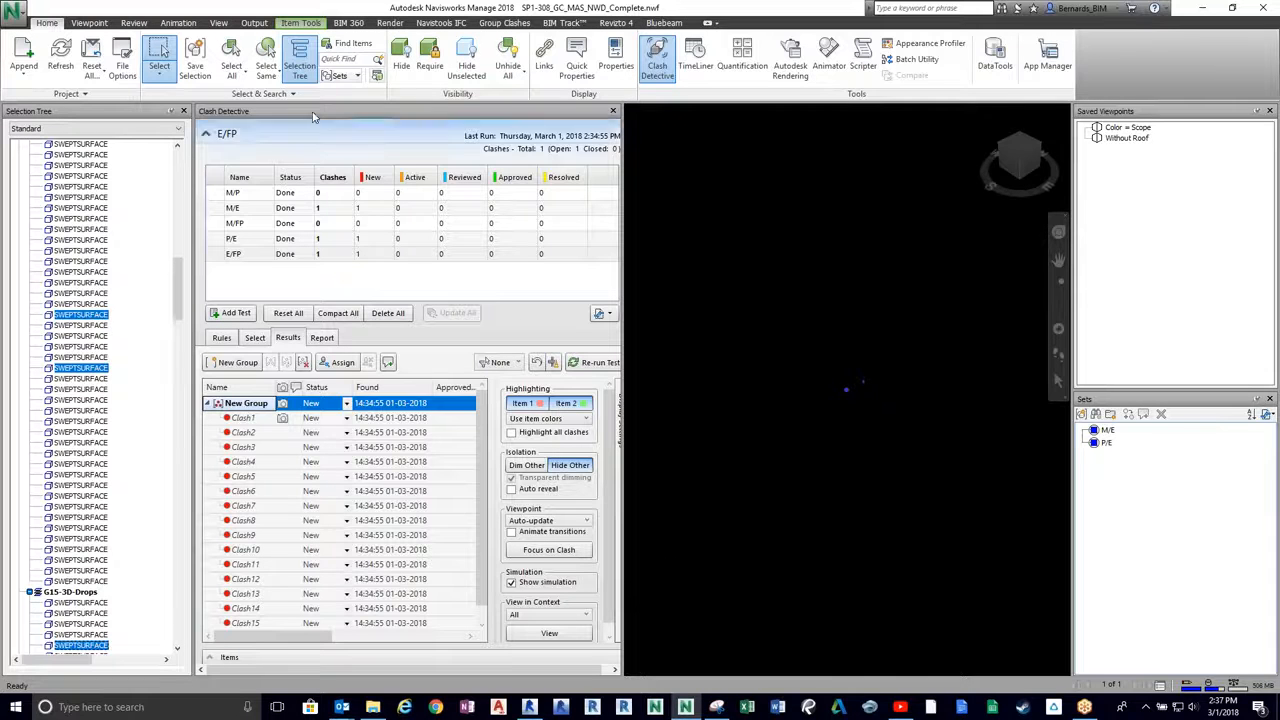
left_click(195, 60)
type("E/FP")
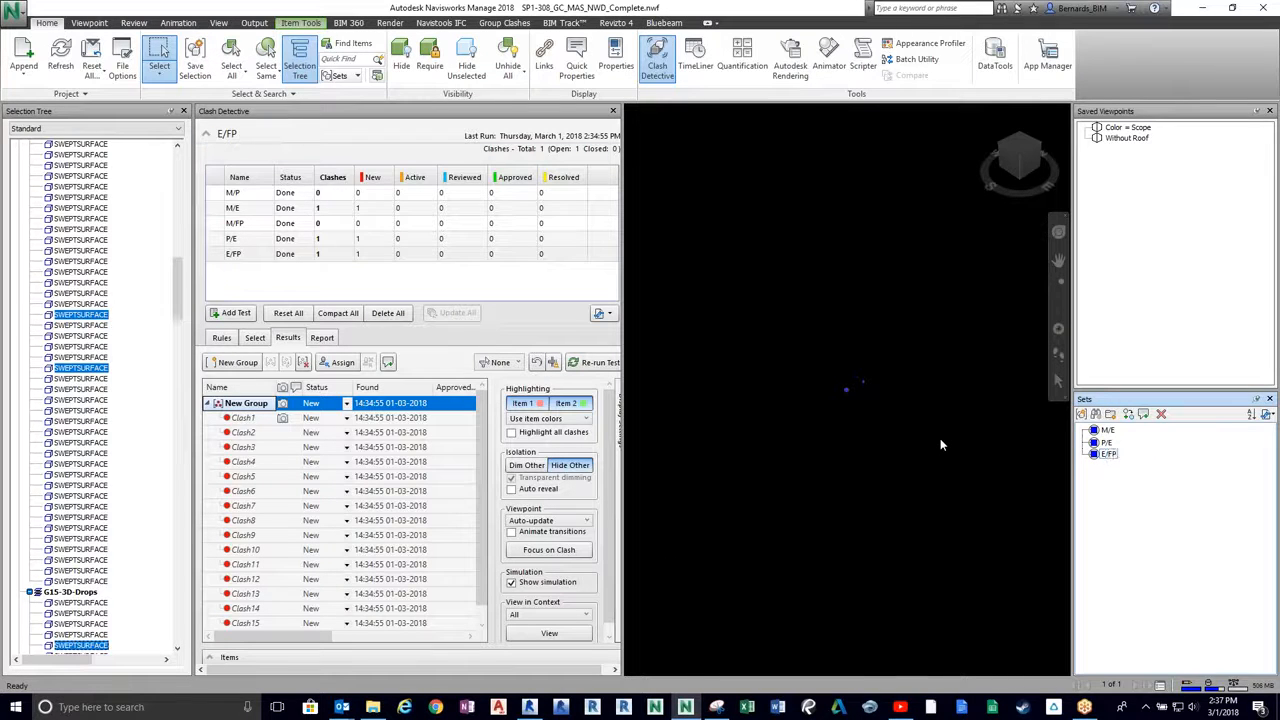
key("Return")
- Close the Clash Detective window and restore the saved viewpoint Color = Scope
left_click(615, 111)
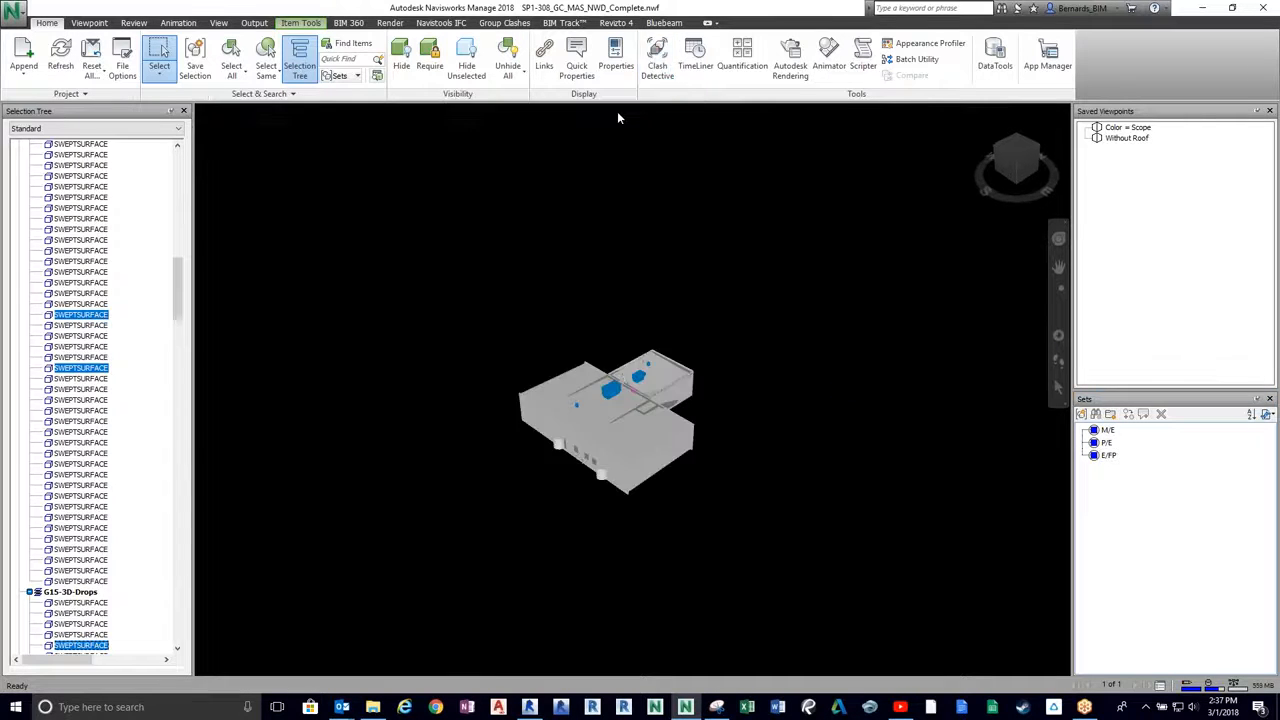
left_click(1135, 129)
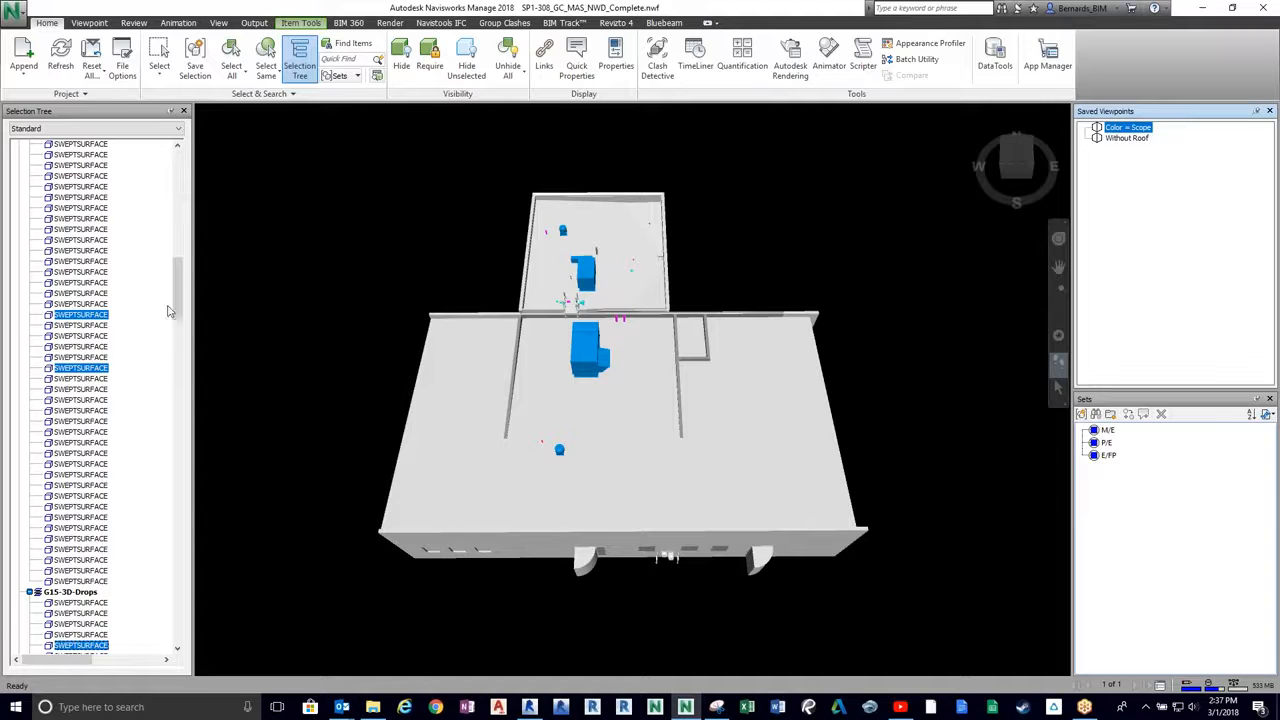
- Override the color of all six model files, from the Ao to the So file, with light grey and clear the selection
left_click_drag(179, 306, 179, 190)
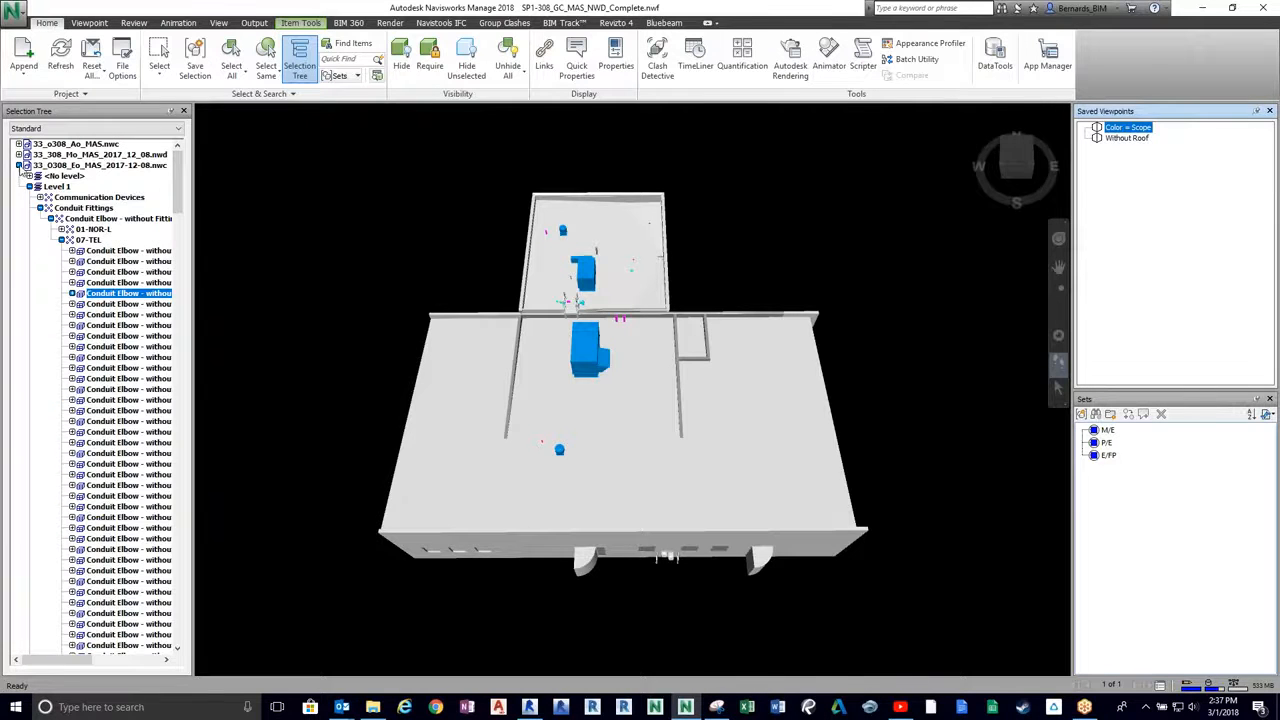
left_click(18, 165)
left_click(18, 176)
left_click(86, 145)
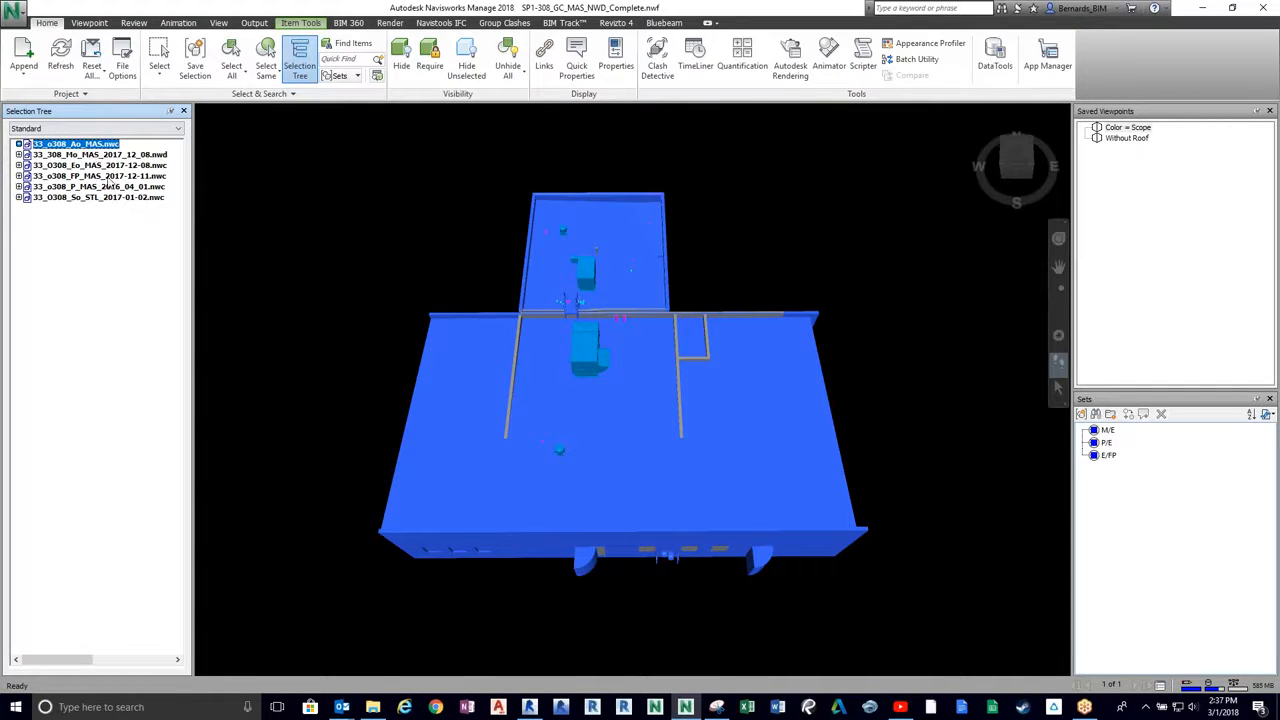
left_click(106, 198, "shift")
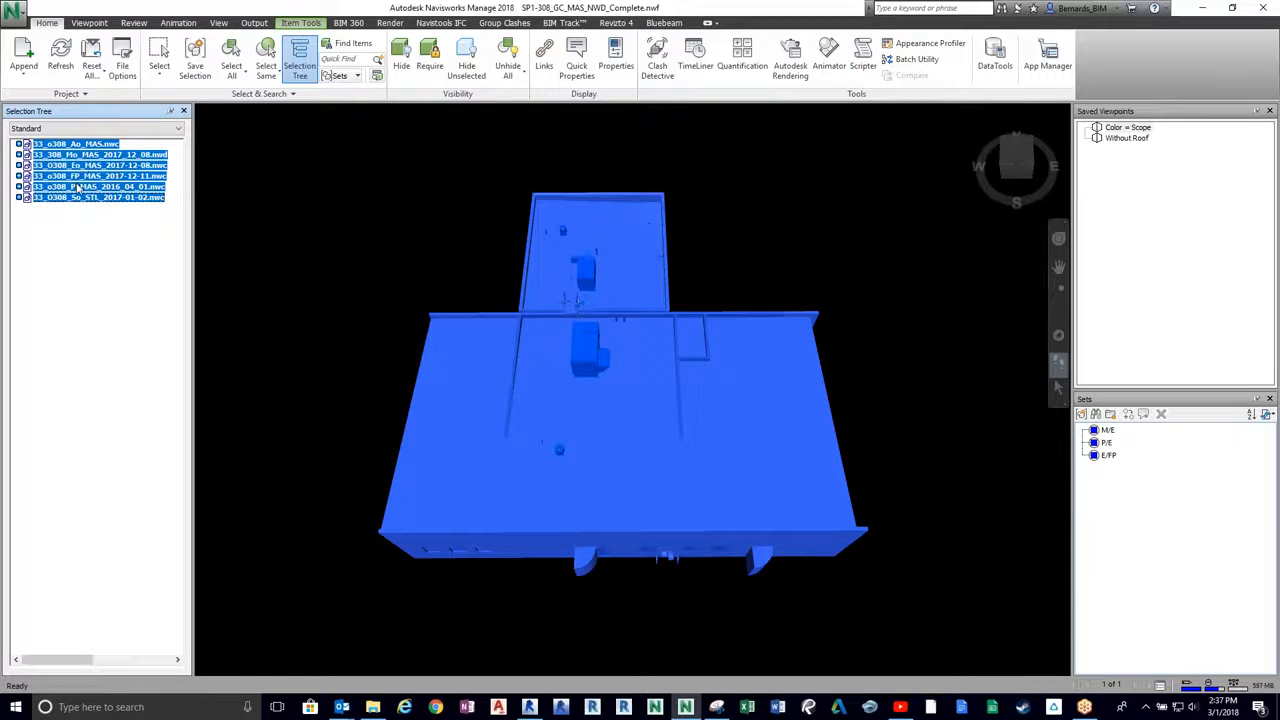
right_click(79, 190)
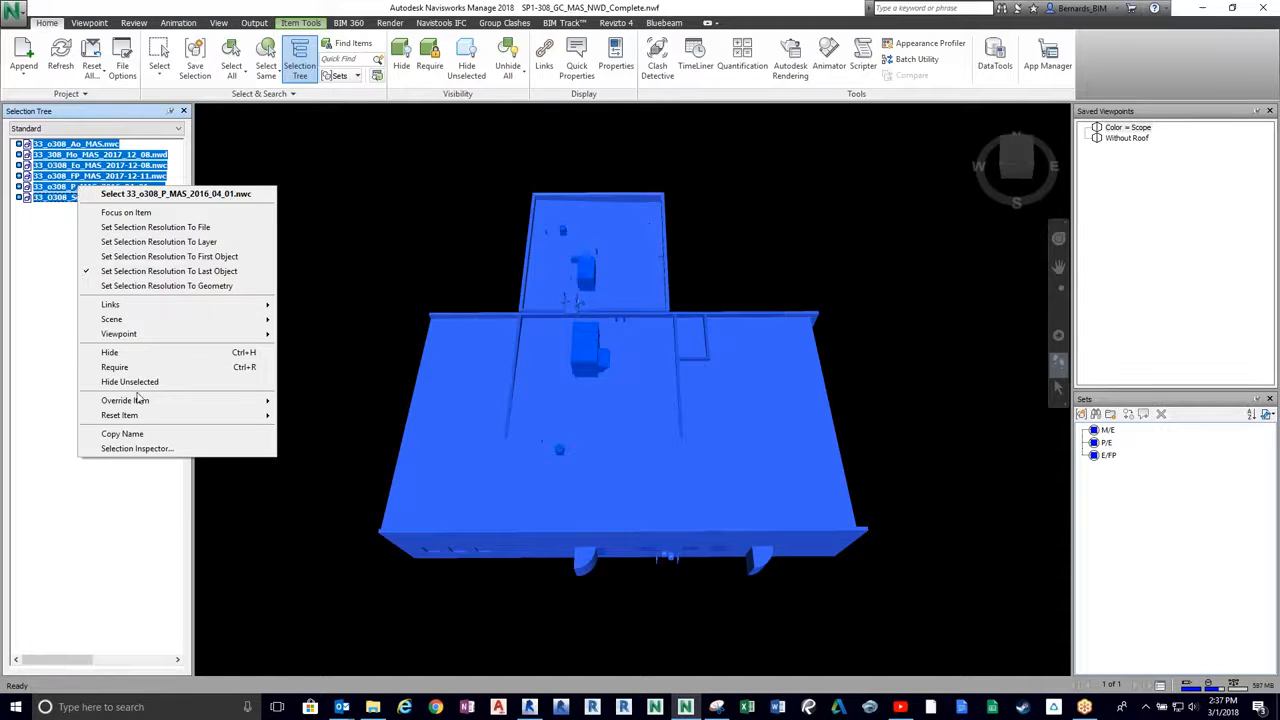
mouse_move(140, 403)
left_click(310, 402)
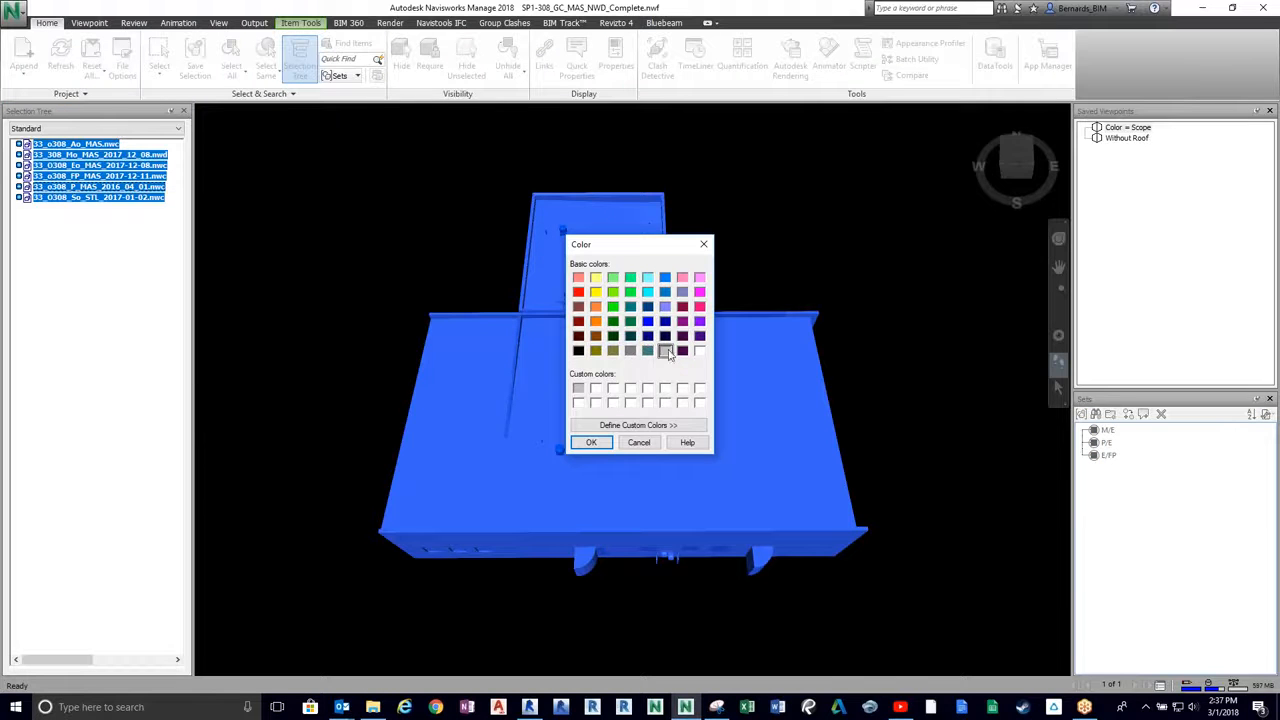
left_click(610, 443)
key("Escape")
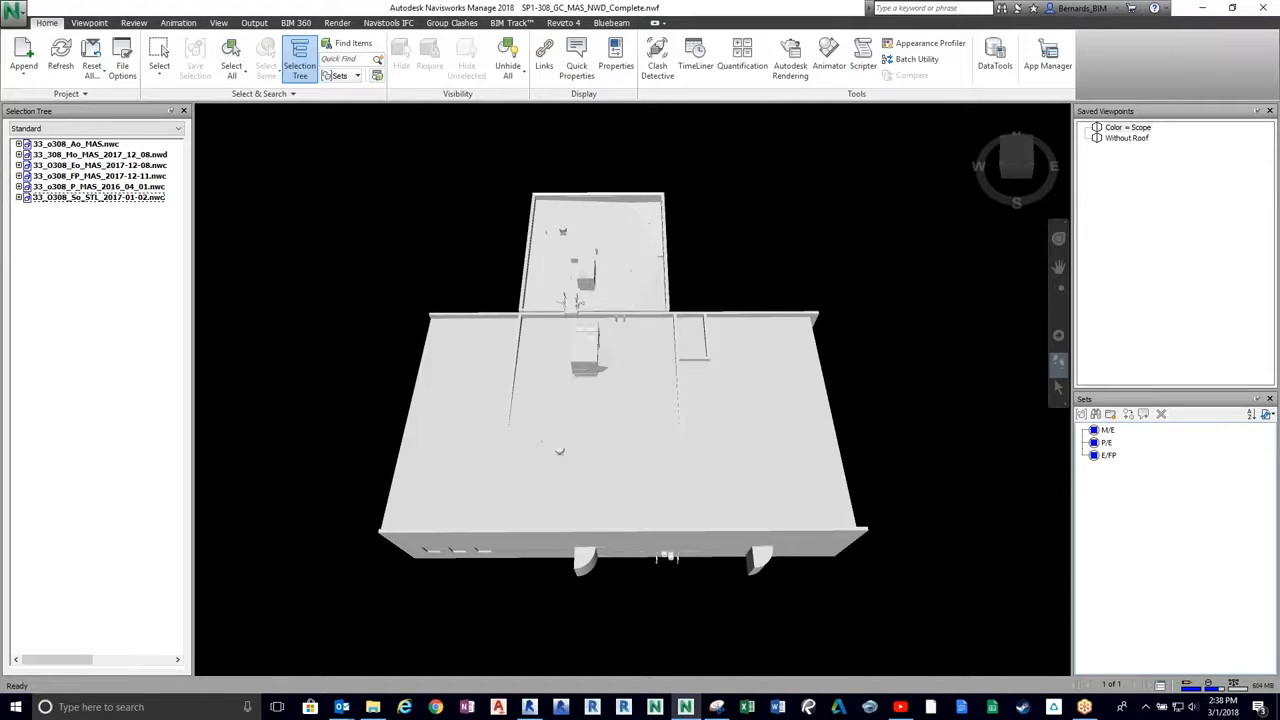
- Switch to the Snipping Tool to examine the color-coded discipline clash diagram, then move it off the model
left_click(716, 707)
left_click_drag(742, 141, 652, 51)
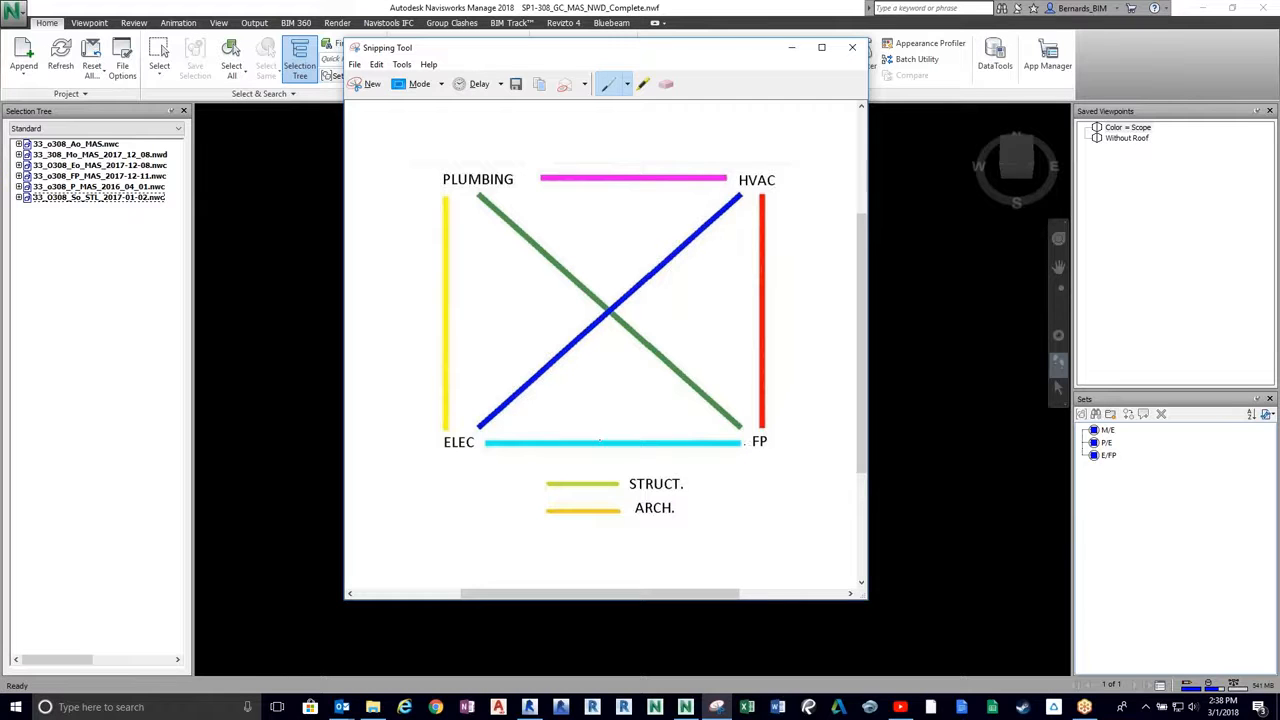
left_click_drag(720, 54, 1279, 54)
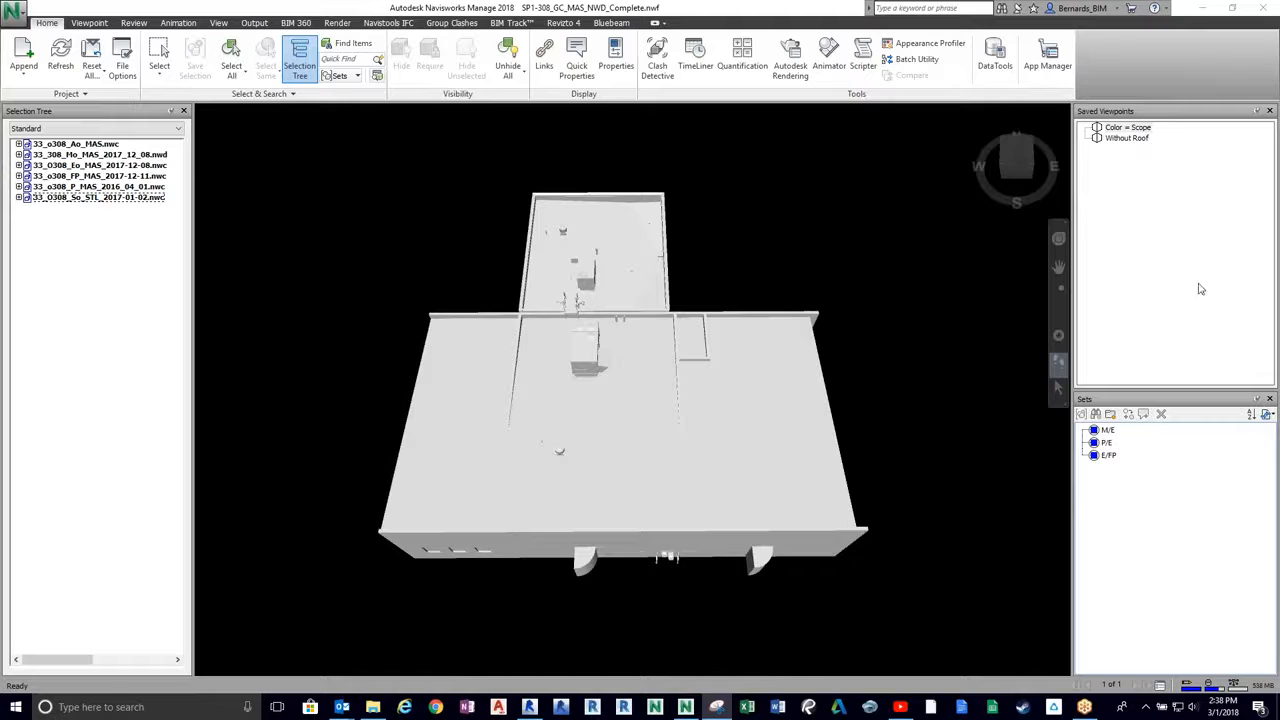
- Make the selection tree list the saved sets instead of the standard model hierarchy
left_click(46, 130)
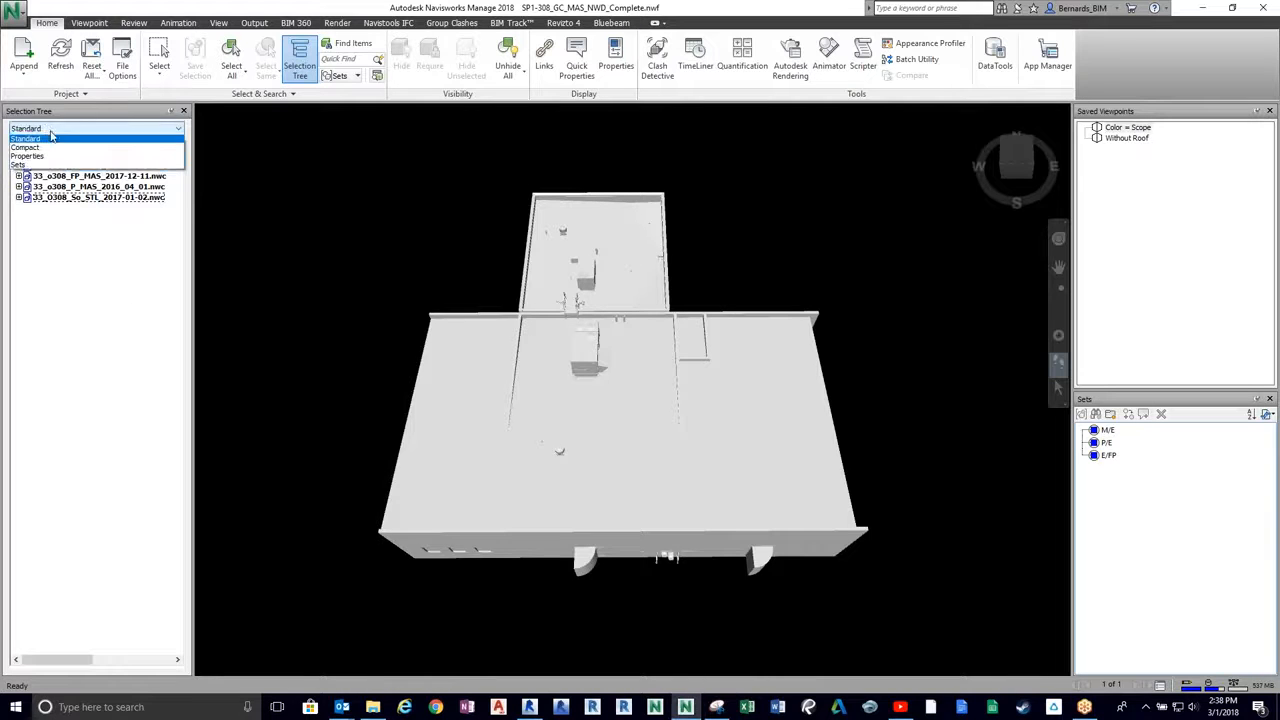
left_click(26, 166)
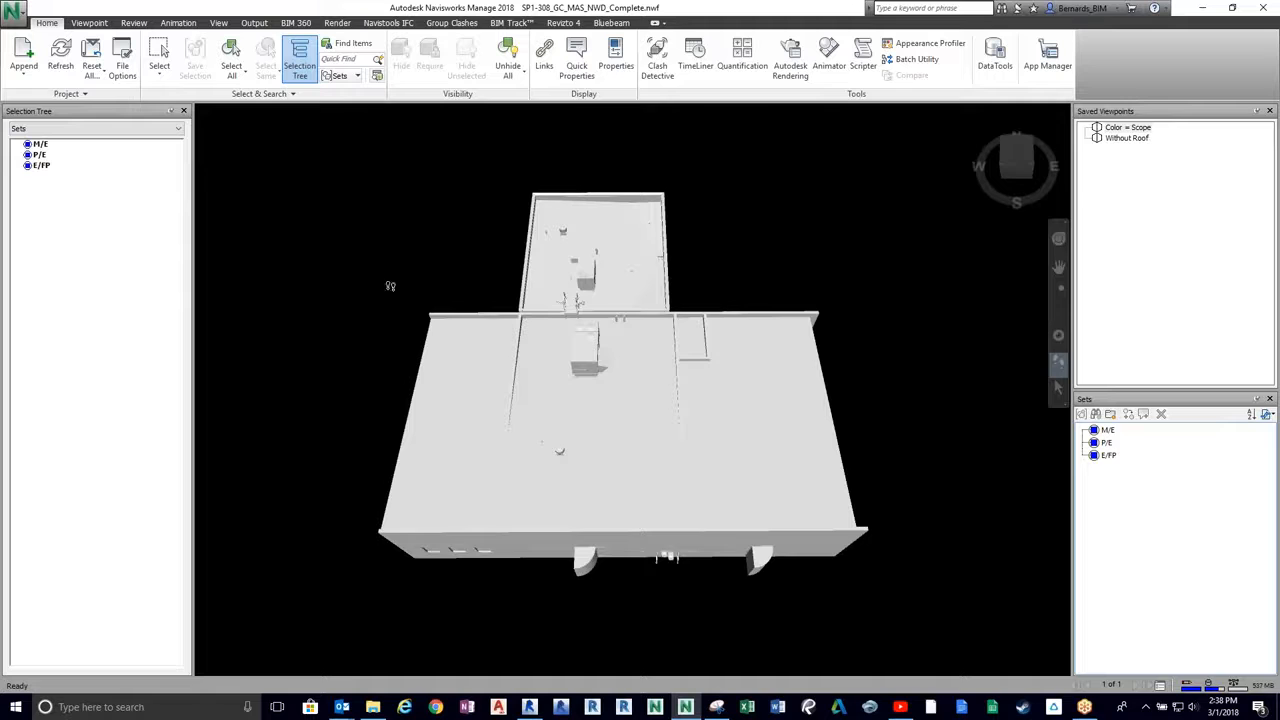
- Override the color of the M/E set with blue
right_click(41, 146)
mouse_move(84, 367)
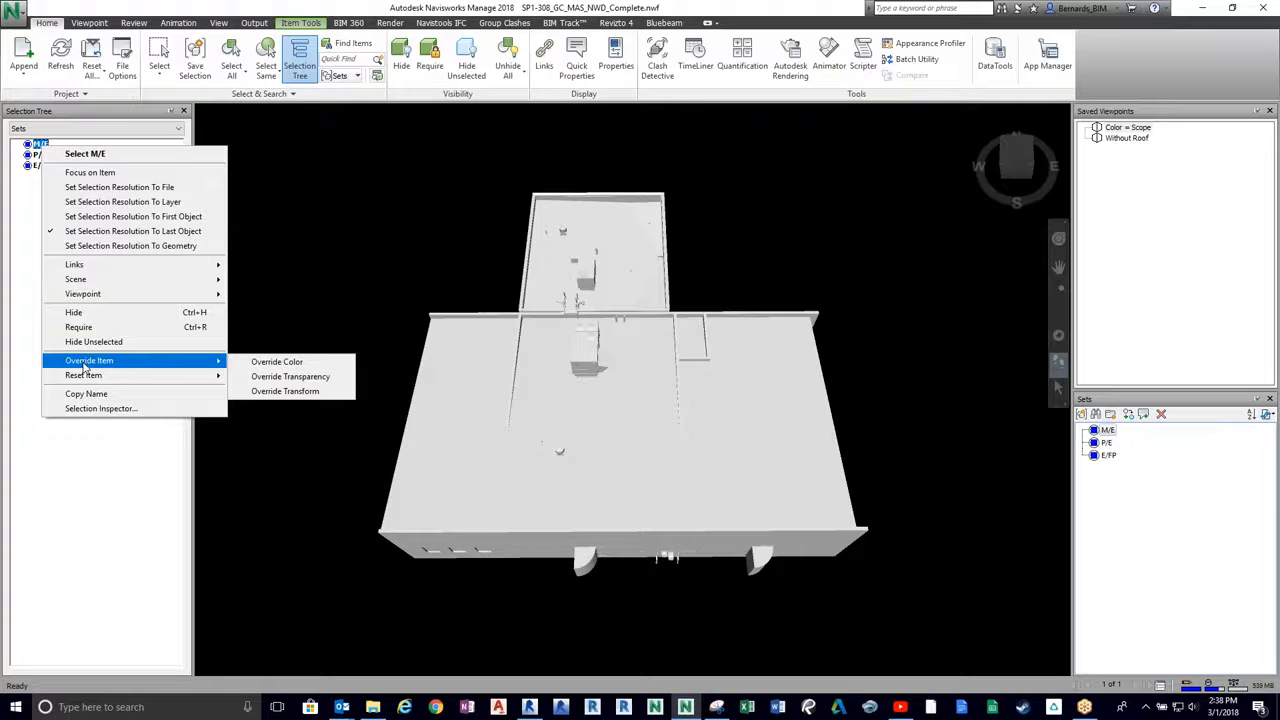
left_click(255, 364)
left_click(648, 322)
left_click(594, 441)
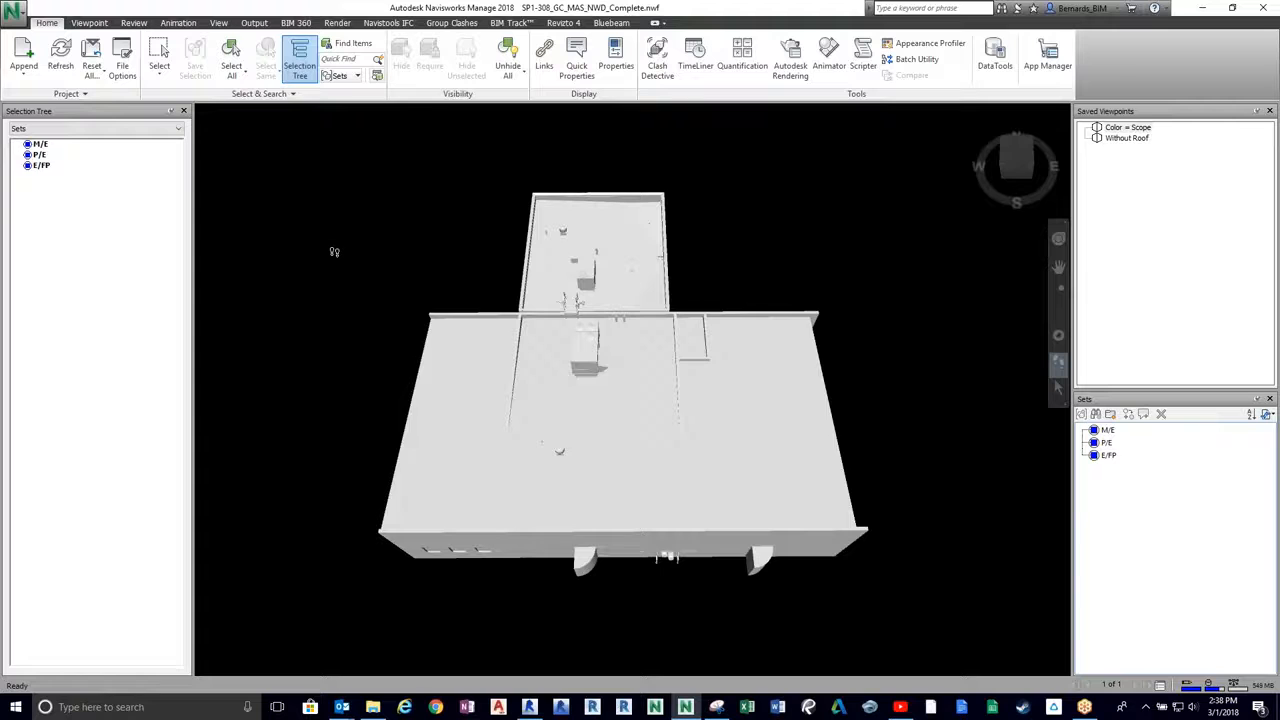
- Override the color of the P/E set with yellow
right_click(39, 155)
mouse_move(100, 378)
left_click(262, 366)
left_click(596, 292)
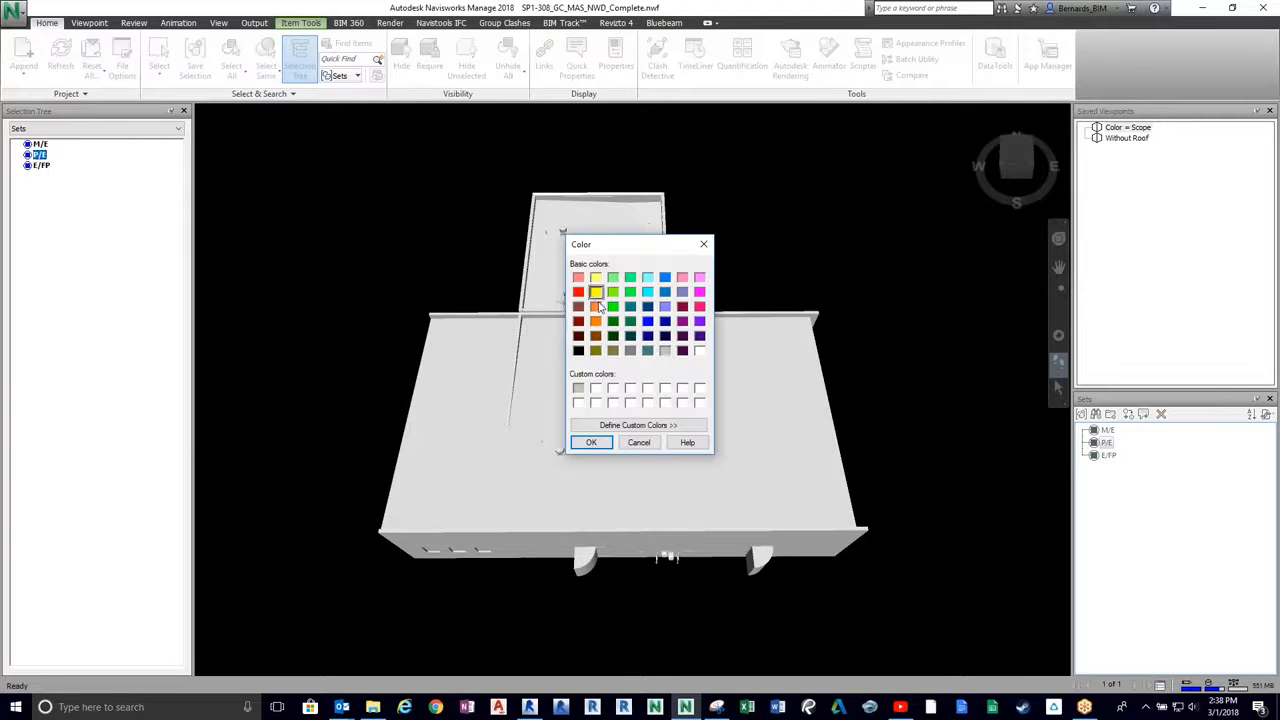
left_click(592, 443)
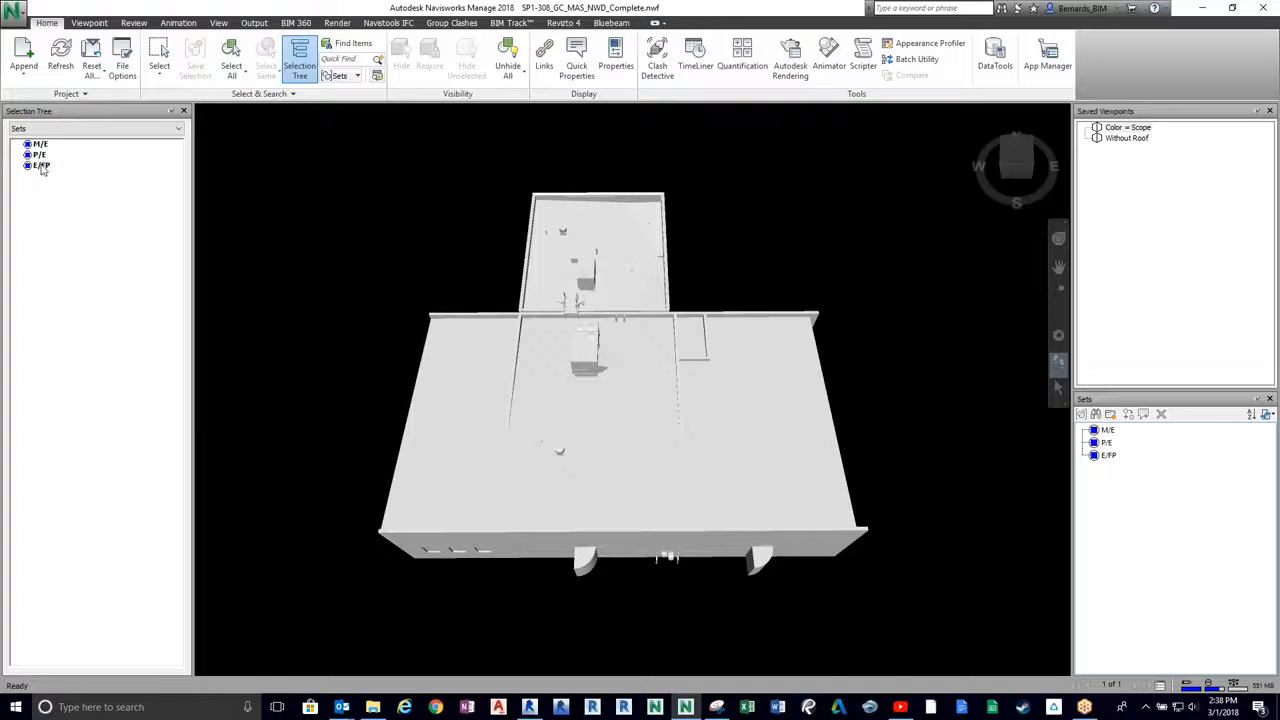
- Override the color of the E/FP set with cyan
right_click(42, 168)
mouse_move(97, 382)
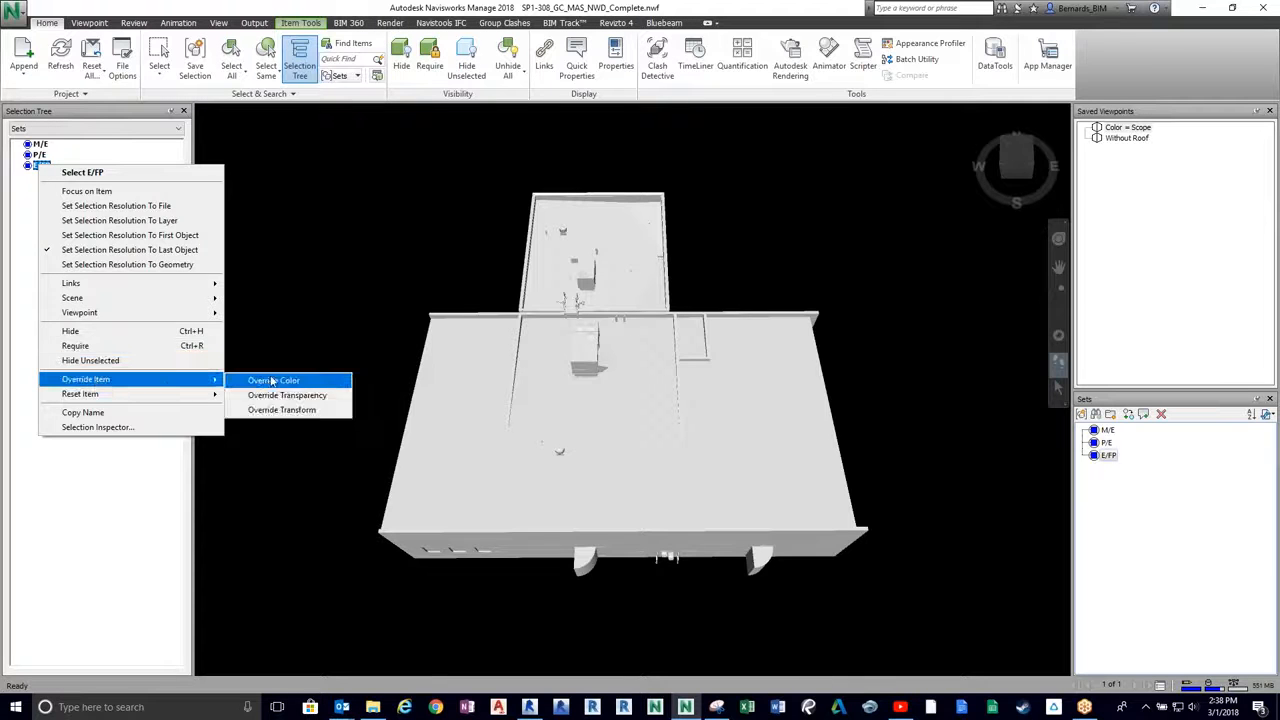
left_click(272, 381)
left_click(647, 291)
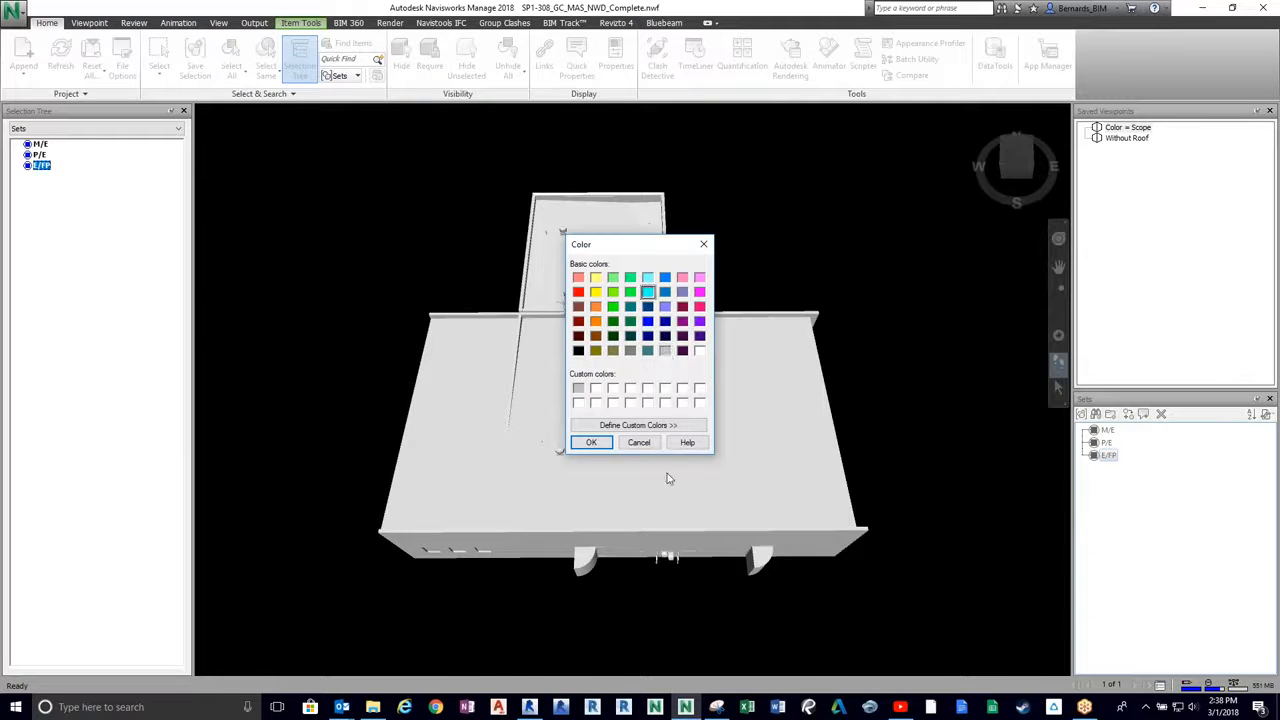
left_click(591, 443)
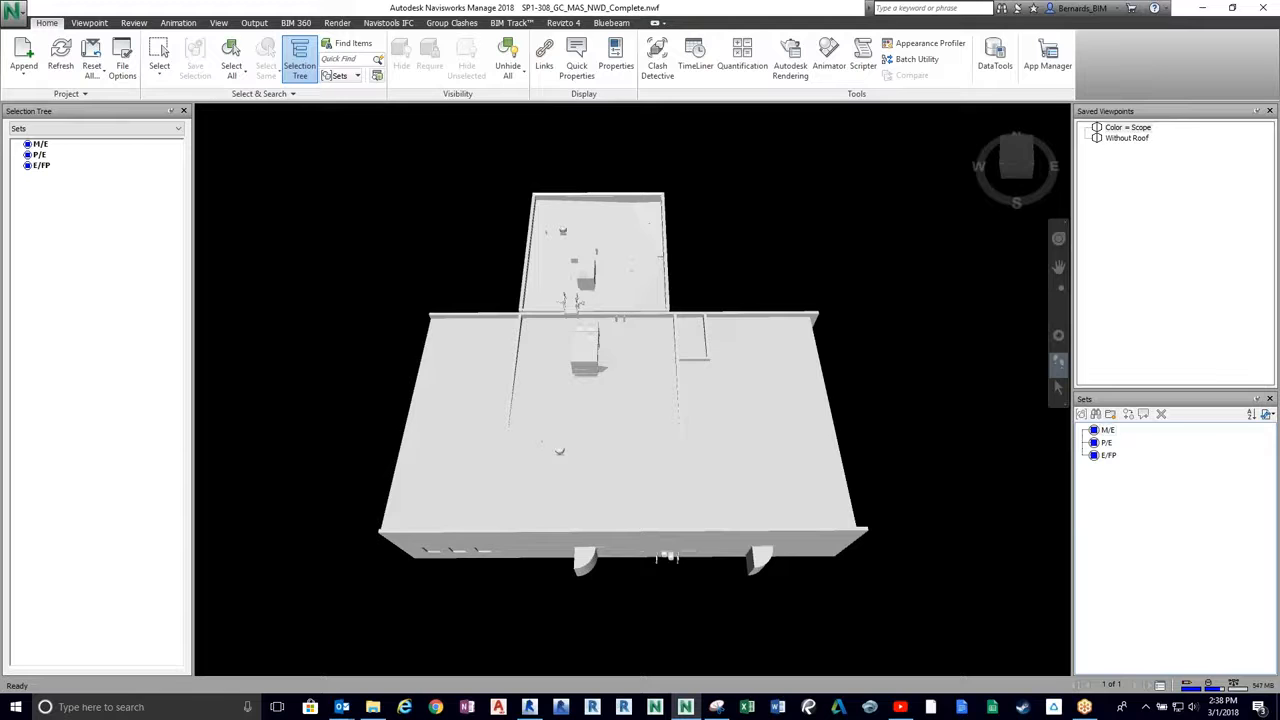
- Check the discipline color diagram in the Snipping Tool and minimize it, and briefly review the Clash Detective results in Navisworks
key("alt+Tab")
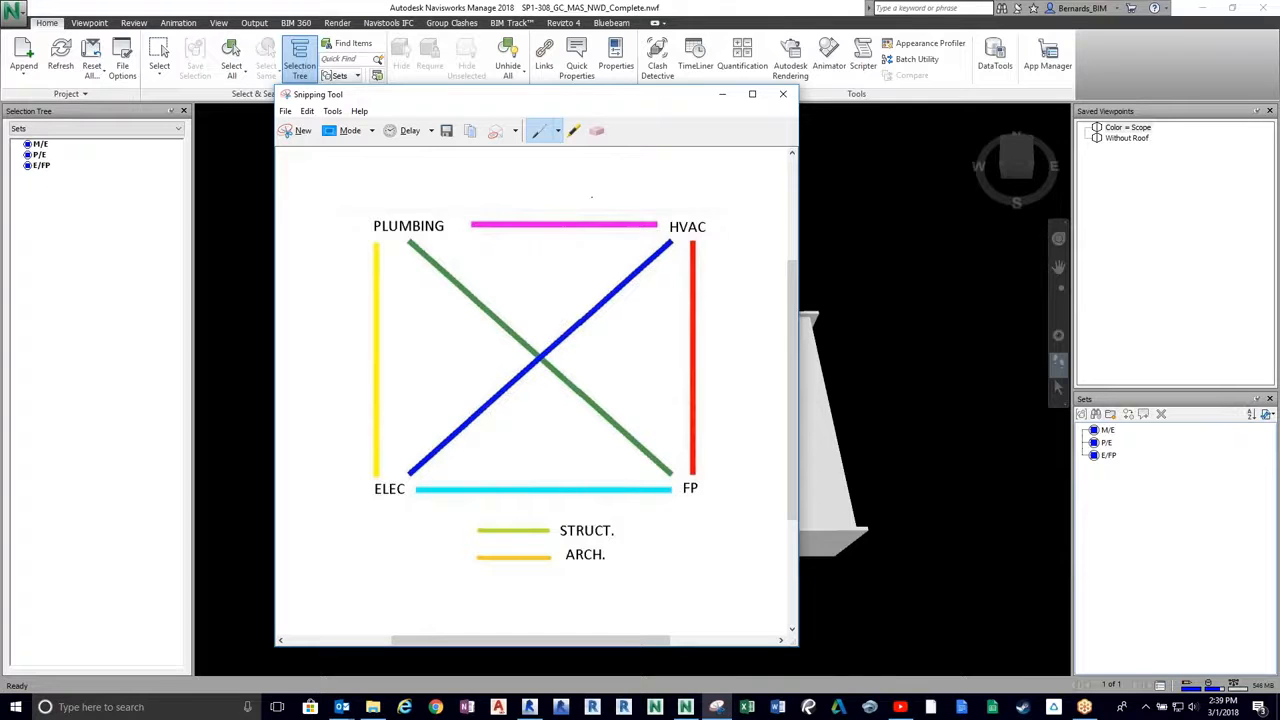
left_click(722, 94)
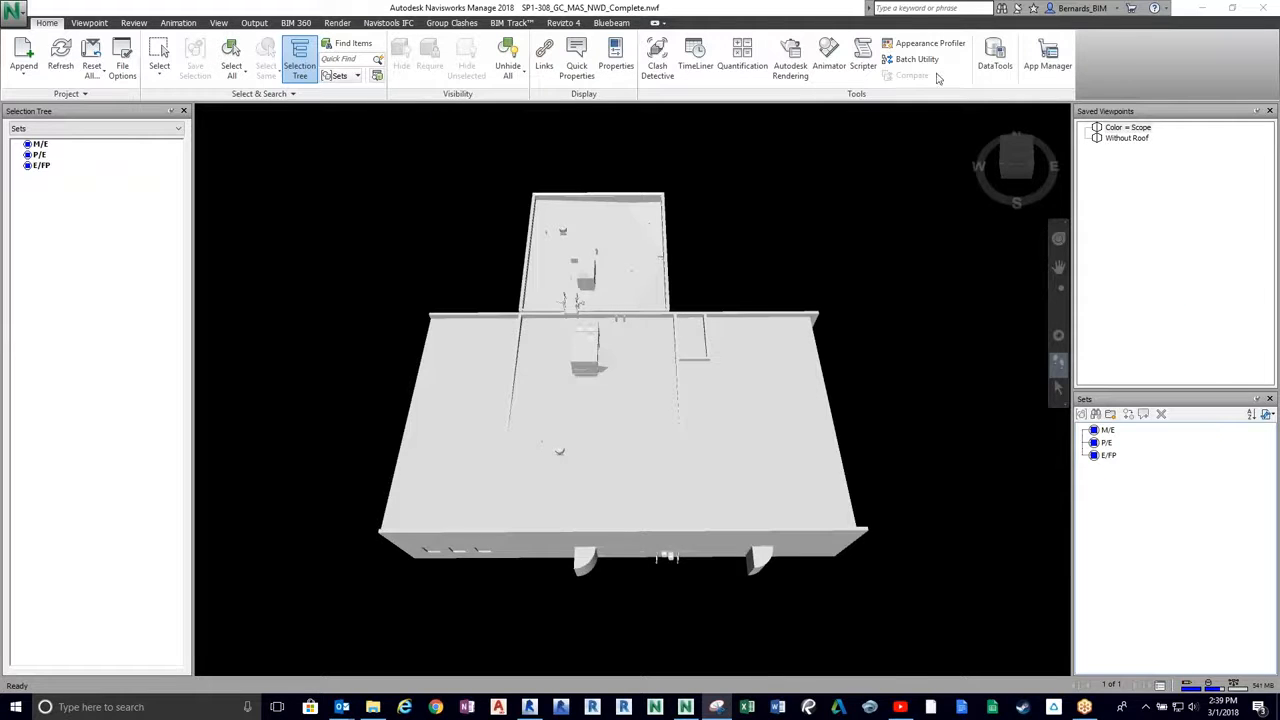
left_click(657, 62)
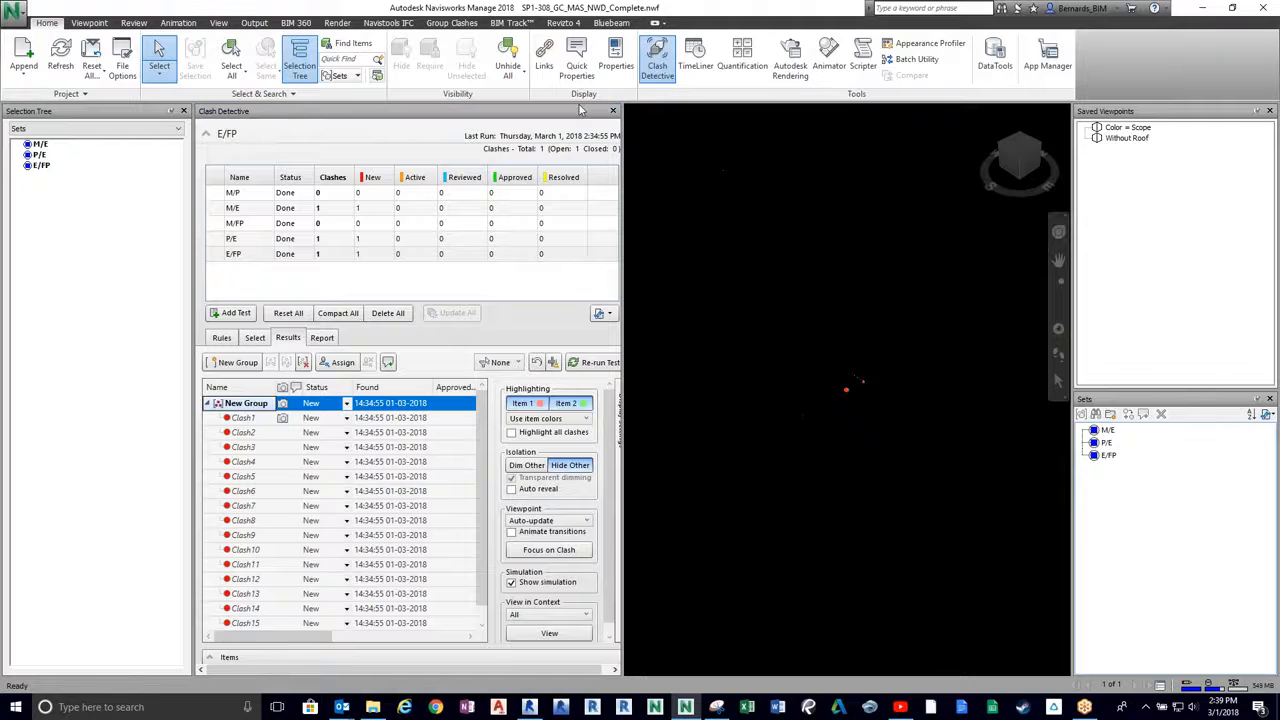
left_click(613, 110)
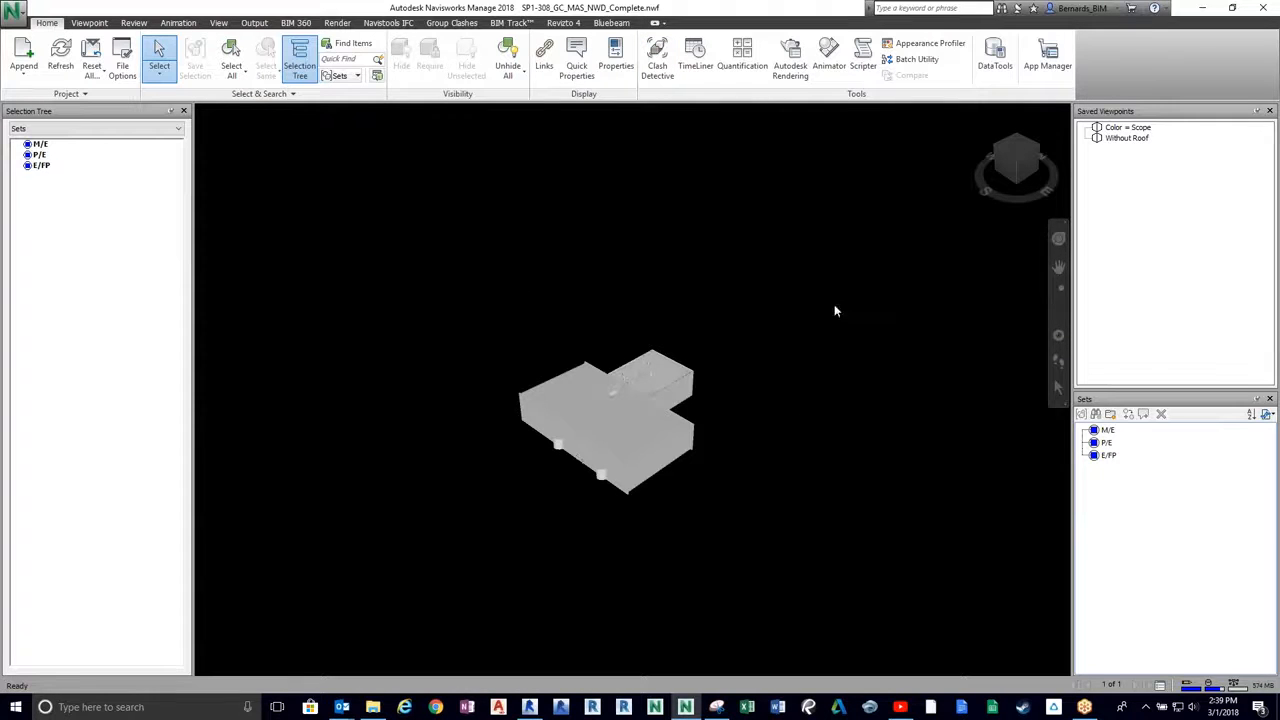
- Save the angled overview of the whole grey building as a viewpoint named Color = Clash
left_click(1058, 362)
left_click_drag(406, 545, 485, 168)
middle_click_drag(549, 480, 517, 640)
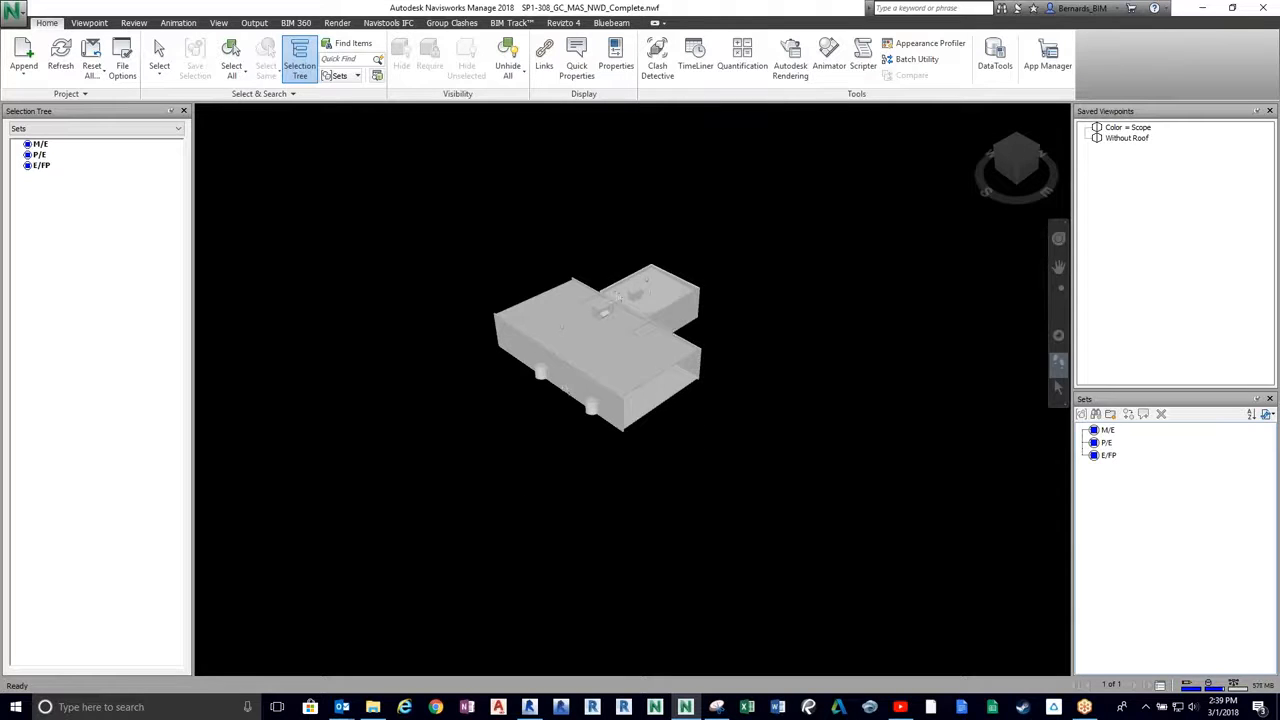
right_click(1115, 177)
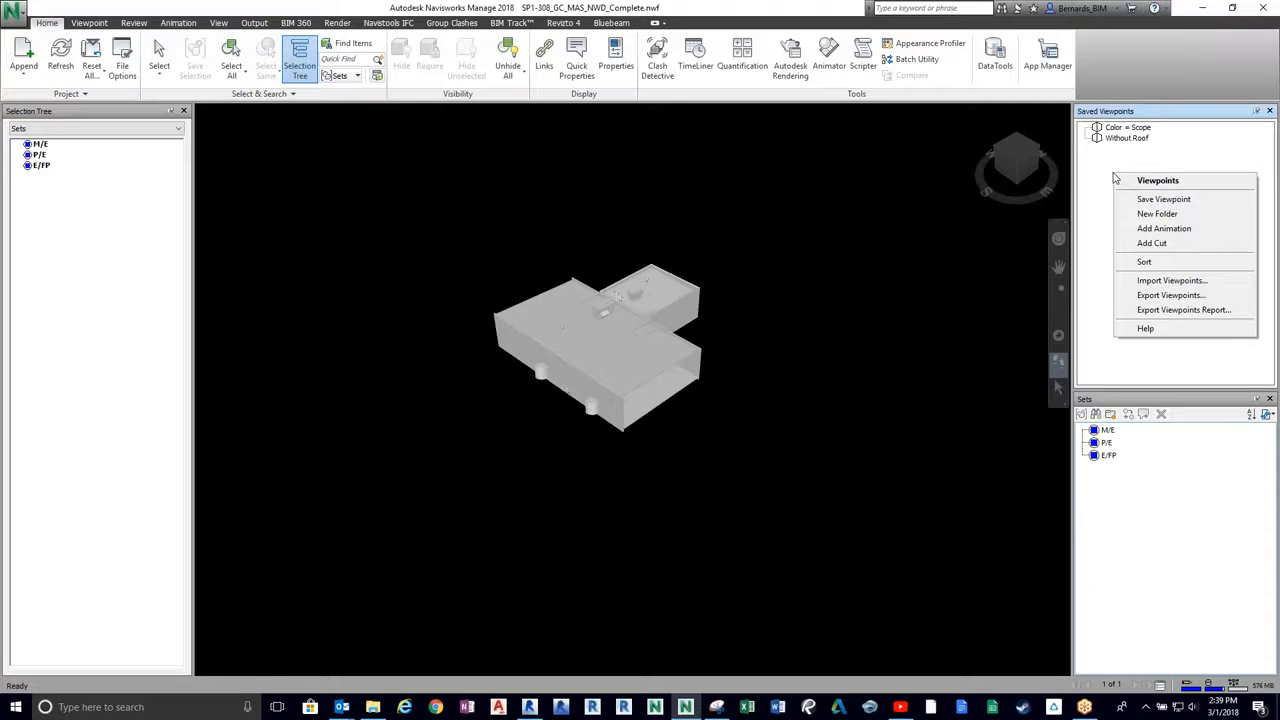
left_click(1160, 200)
type("Co")
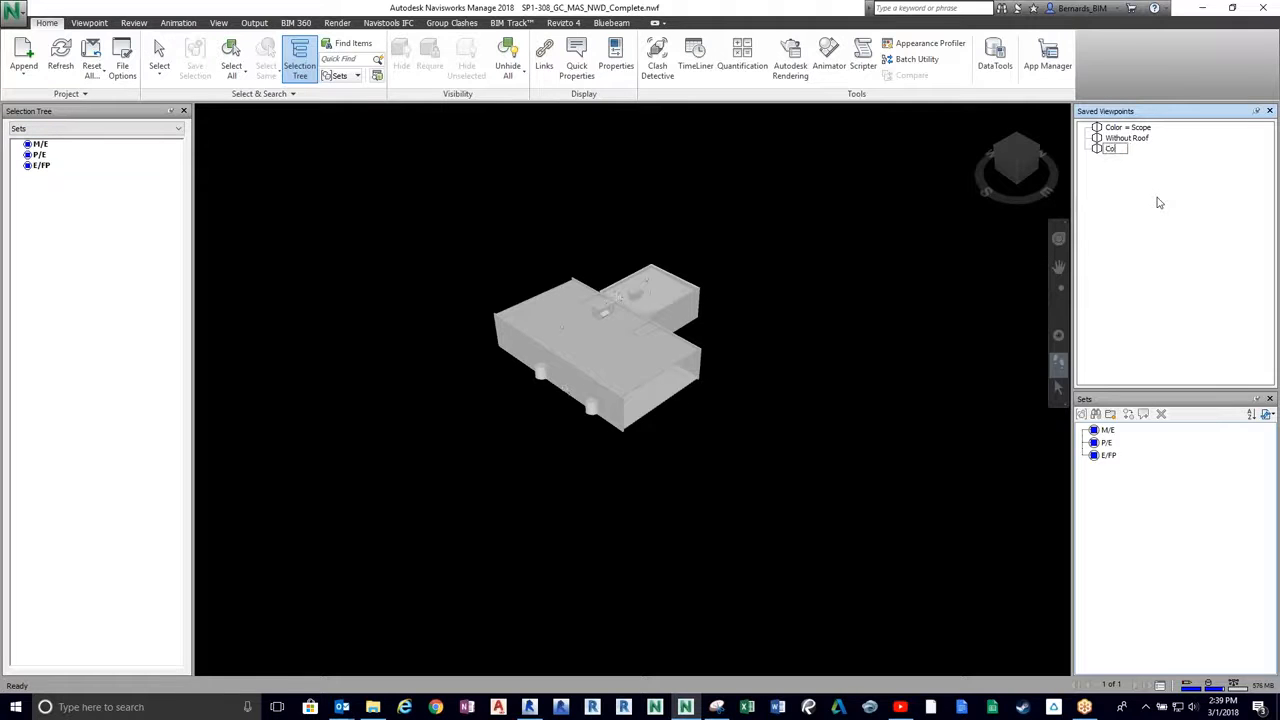
type("lor = Clash")
key("Return")
- Edit the Color = Clash viewpoint so it saves the Hide/Required and Override Appearance attributes
right_click(1140, 152)
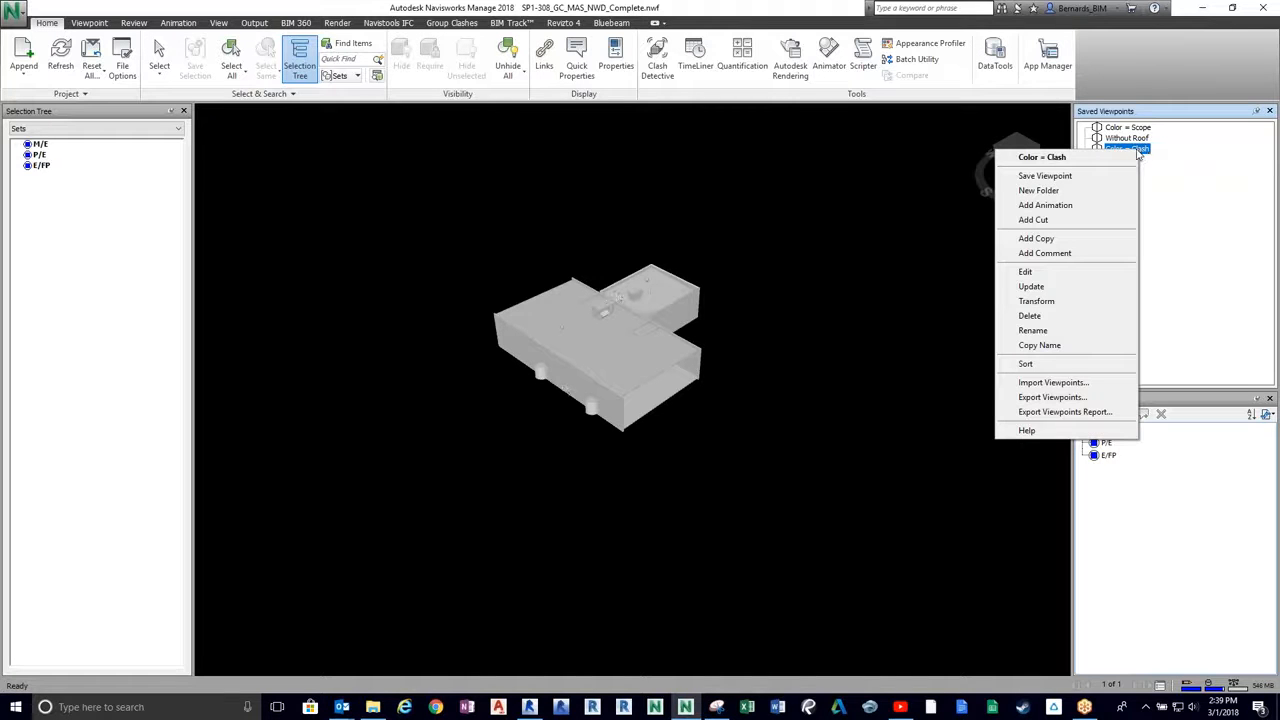
left_click(1048, 272)
left_click(556, 468)
left_click(556, 484)
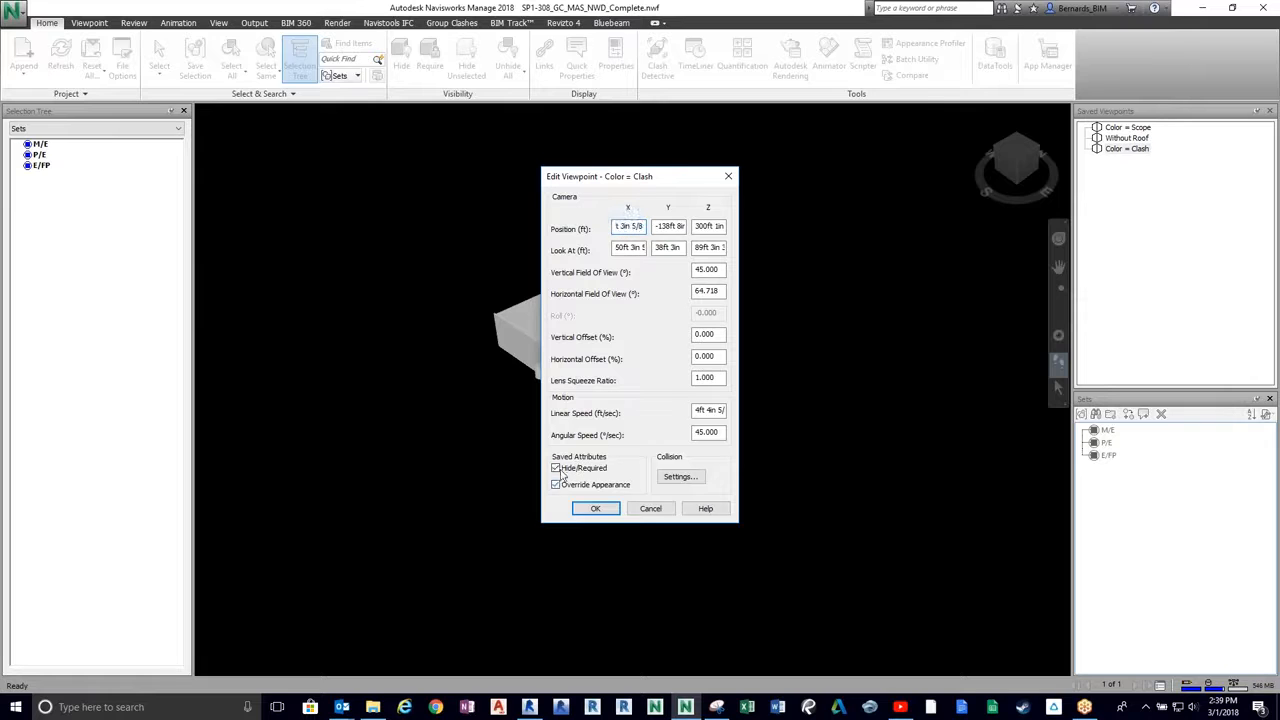
left_click(596, 509)
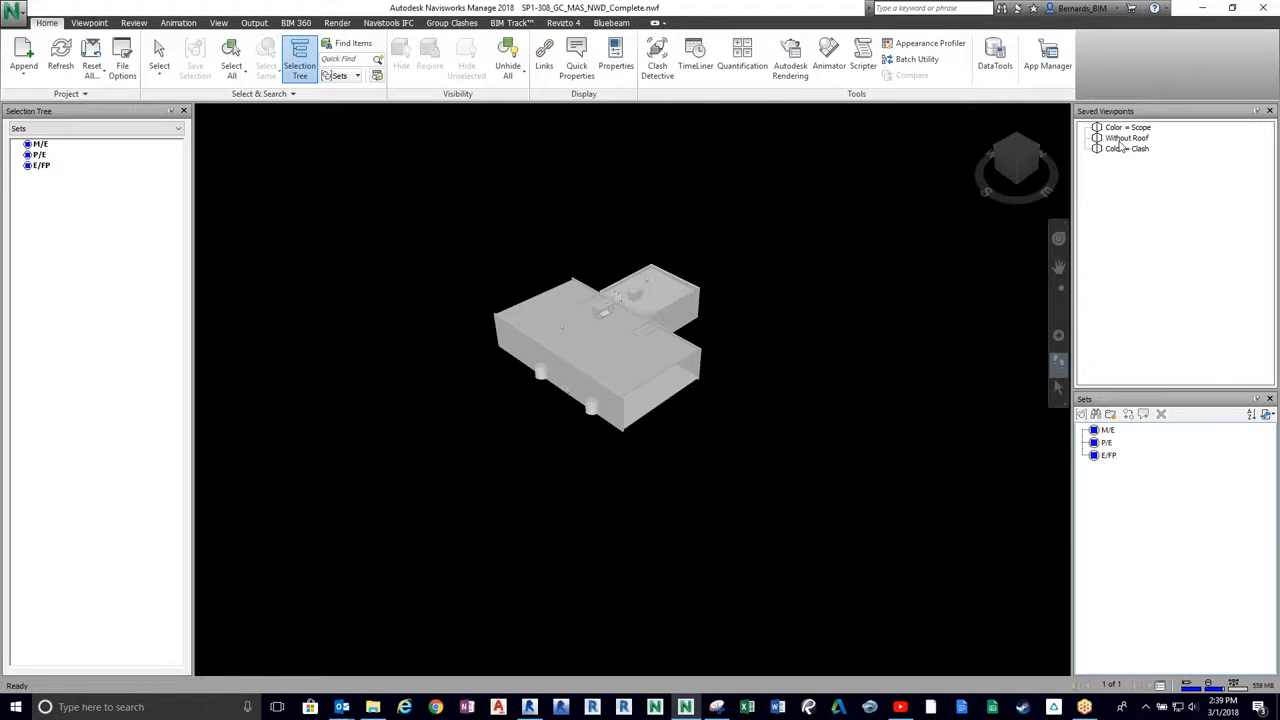
- Compare the saved viewpoints Without Roof, Color = Scope and Color = Clash, and return to Without Roof
left_click(1120, 140)
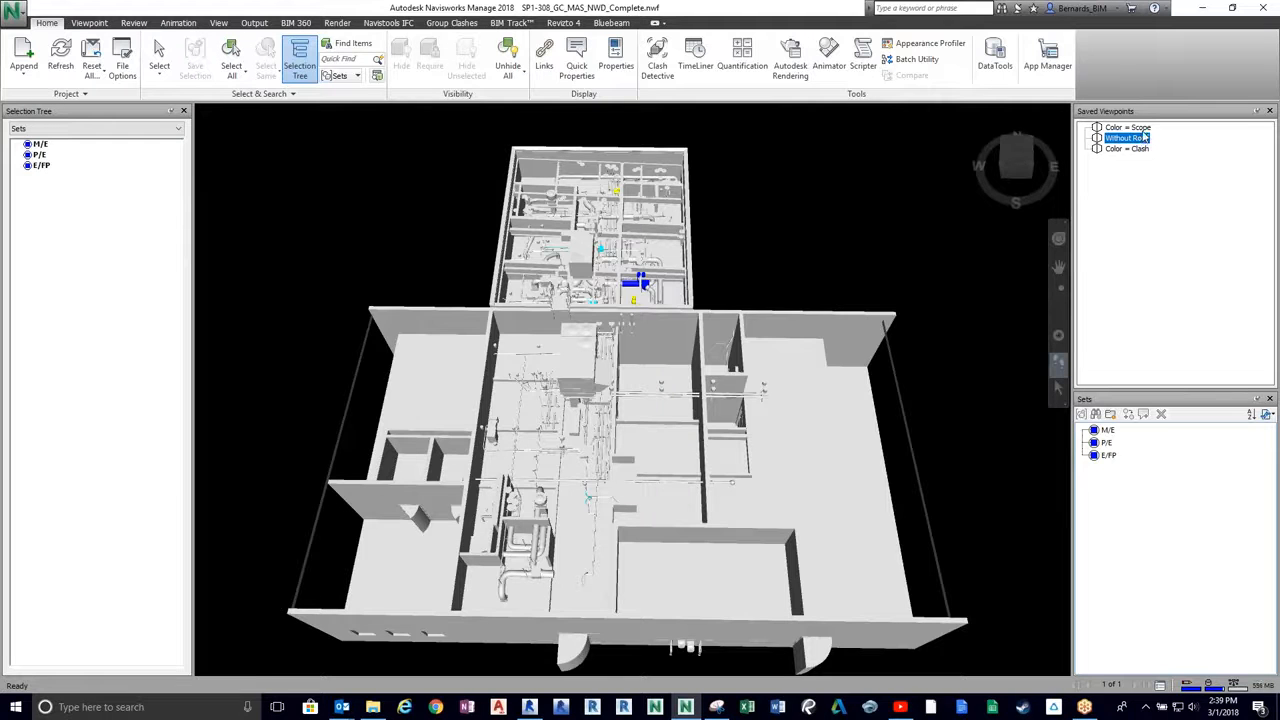
left_click(1126, 128)
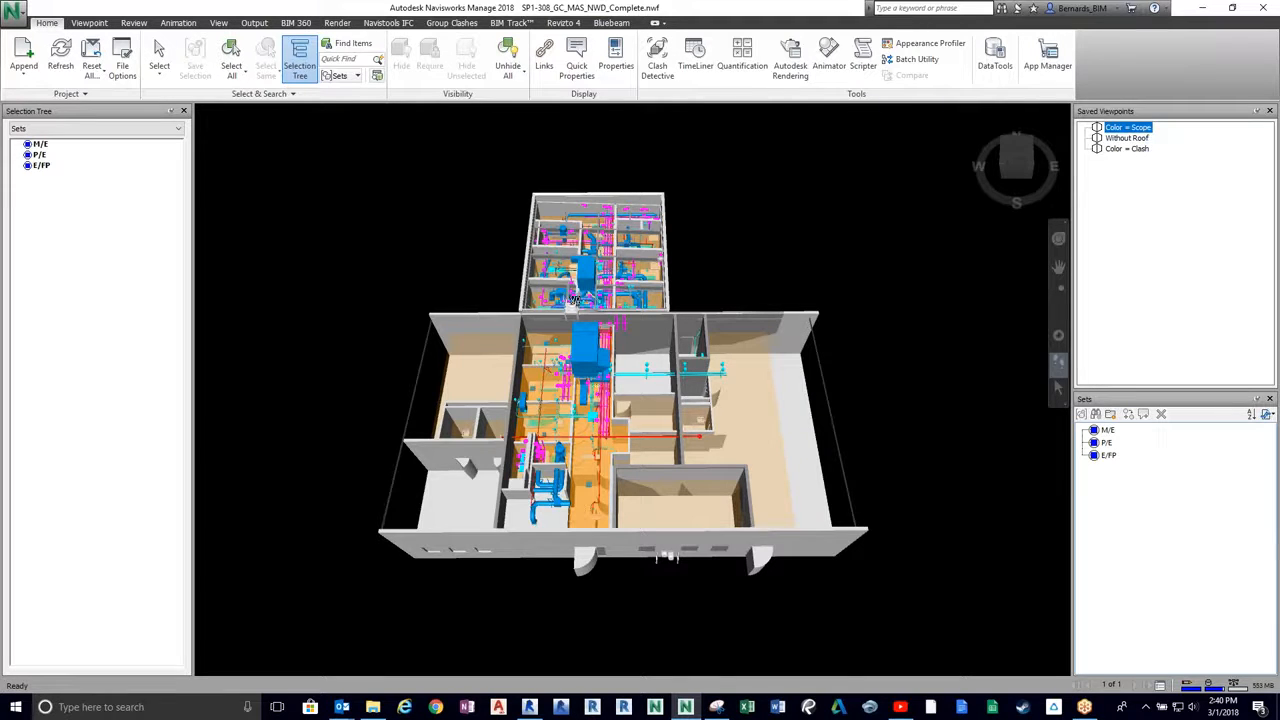
left_click(1126, 149)
left_click(1127, 138)
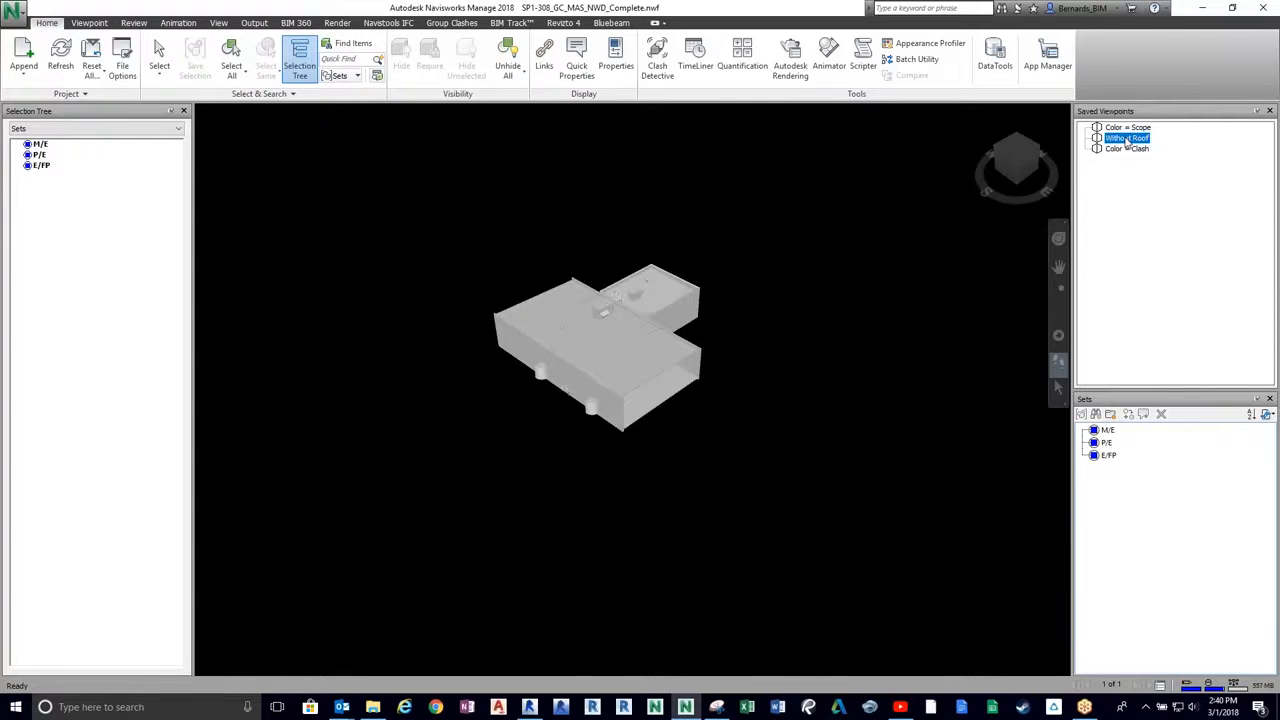
- Examine the color-coded clashing items in the roofless grey model, moving in close to the yellow pipe hanger
left_click_drag(602, 437, 571, 235)
middle_click_drag(597, 437, 563, 615)
scroll(563, 619, "up", 3)
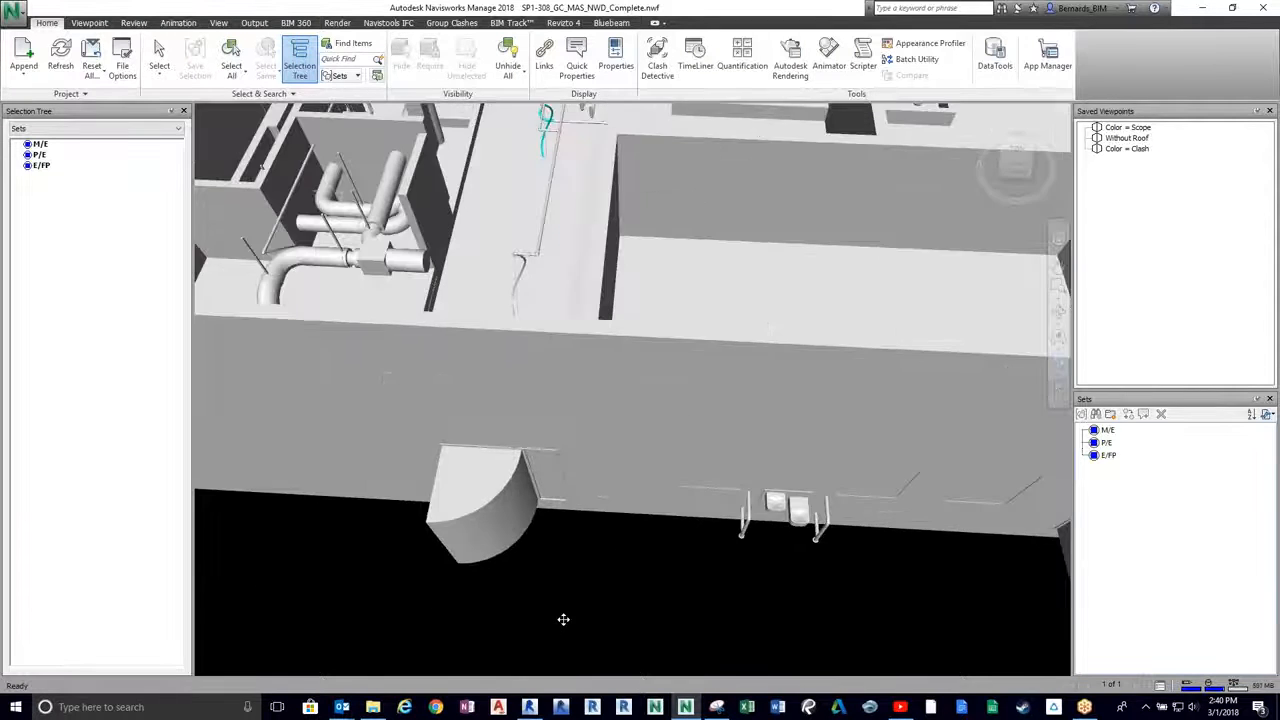
scroll(422, 293, "up", 2)
left_click_drag(422, 293, 643, 295)
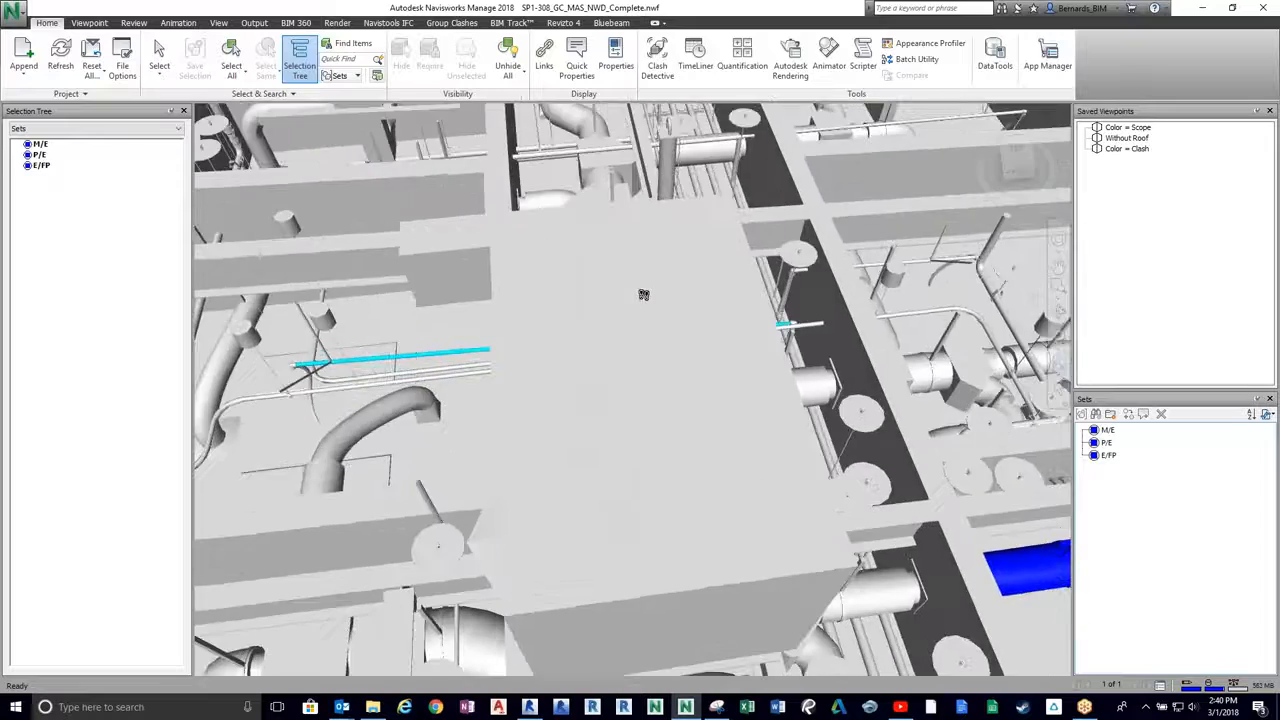
scroll(643, 295, "down", 4)
scroll(643, 295, "down", 1)
middle_click_drag(823, 354, 620, 354)
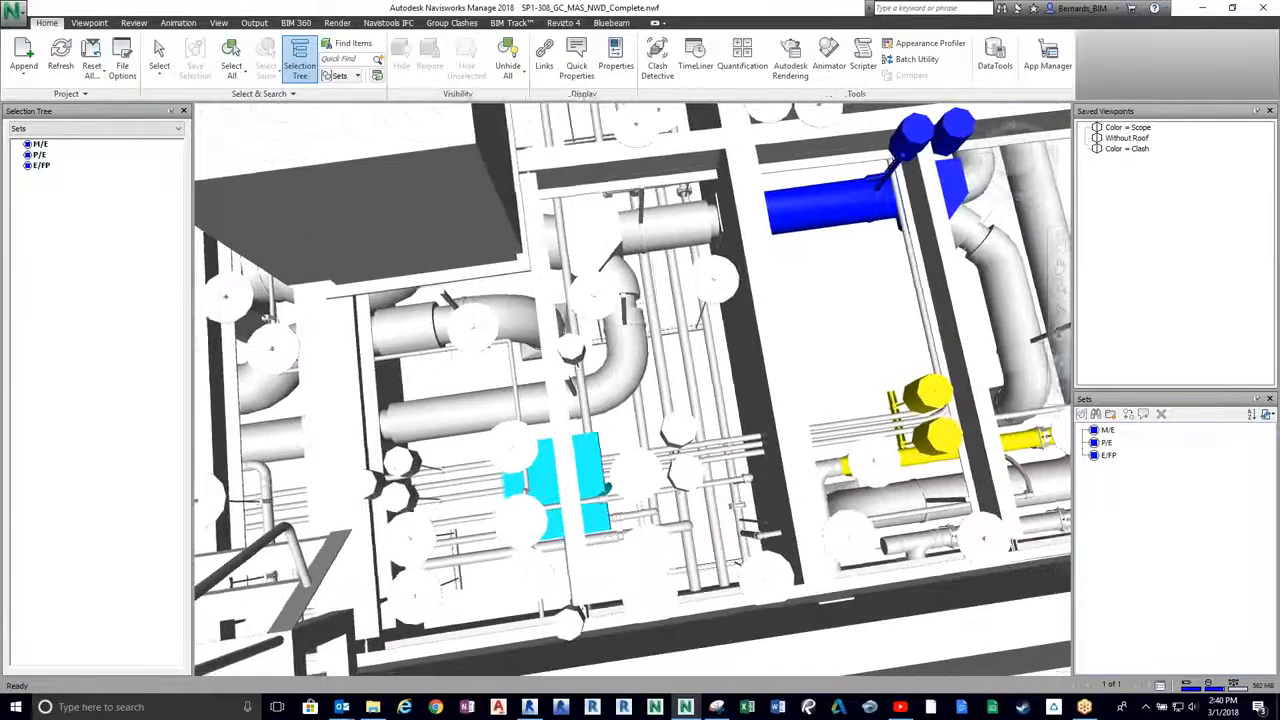
left_click_drag(620, 354, 390, 323)
middle_click_drag(560, 450, 560, 263)
middle_click_drag(634, 366, 684, 107)
left_click_drag(606, 393, 812, 470)
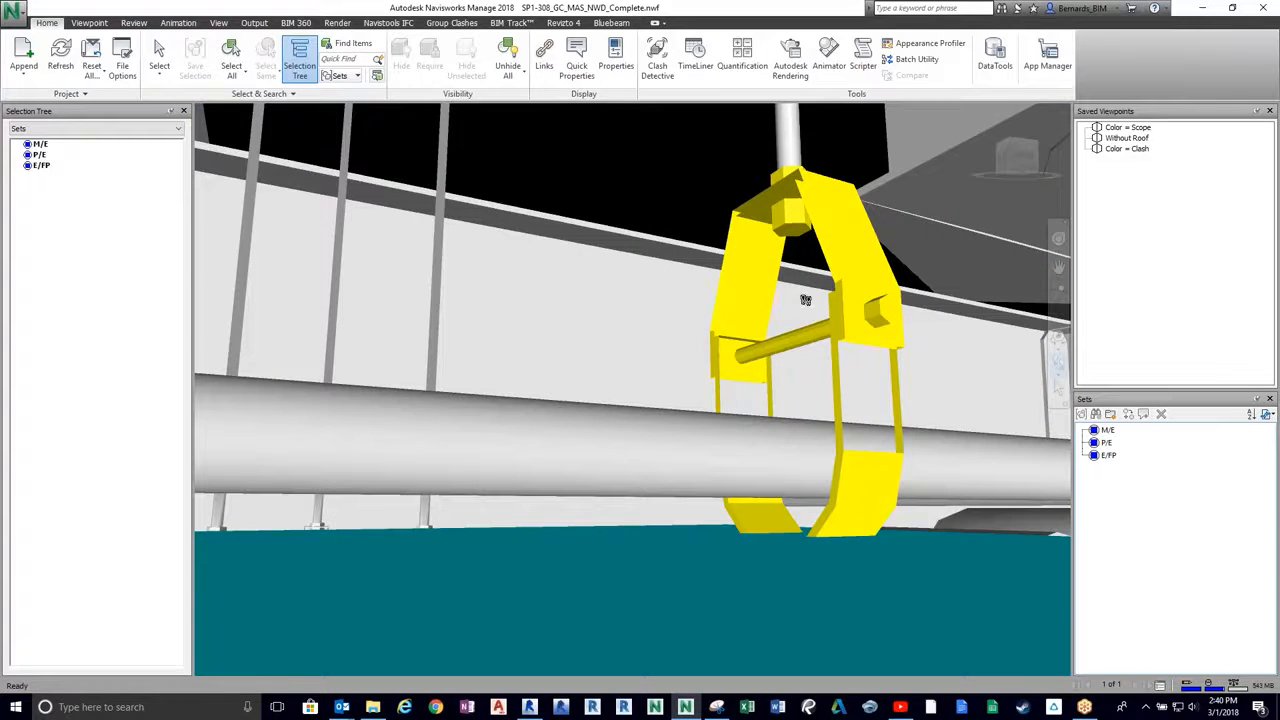
- Move from the yellow hanger to the cyan E/FP clash and examine the box and the pipe crossing it up close
middle_click_drag(707, 412, 743, 410)
scroll(743, 410, "down", 5)
scroll(720, 474, "down", 4)
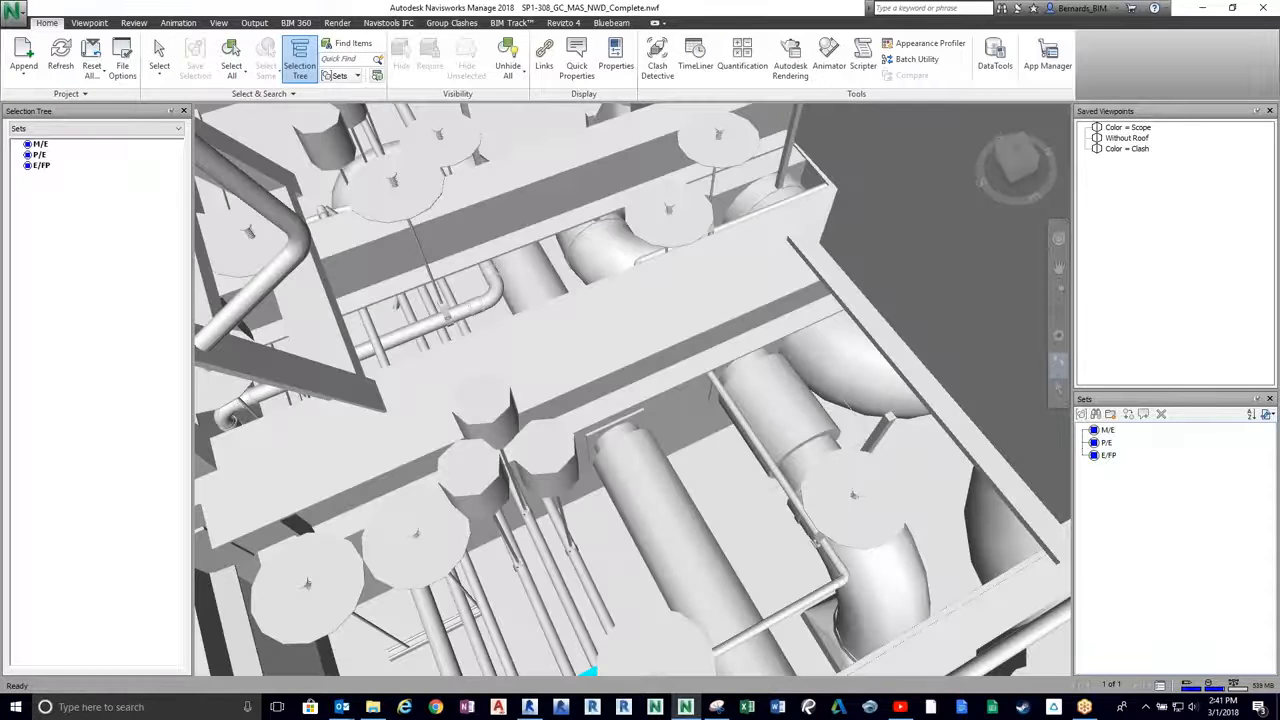
middle_click_drag(720, 474, 727, 263)
scroll(727, 263, "down", 6)
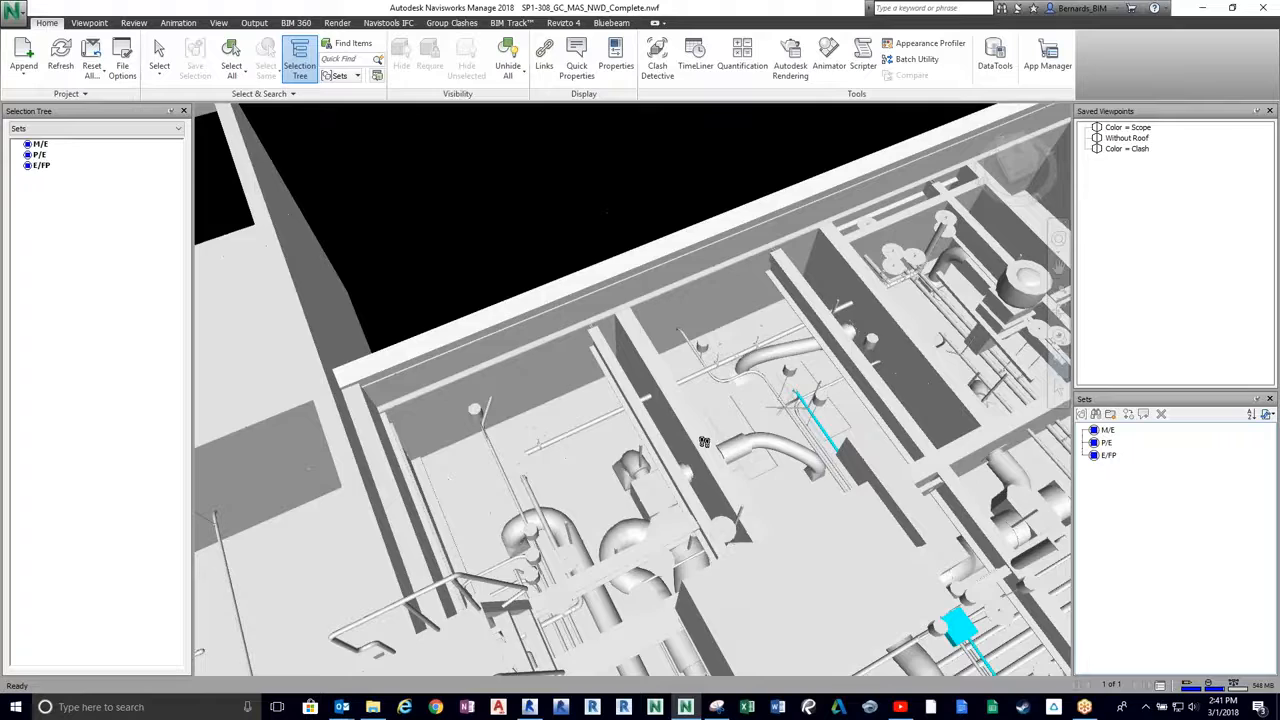
scroll(910, 343, "down", 1)
left_click_drag(910, 343, 820, 348)
left_click_drag(776, 503, 707, 545)
left_click_drag(669, 473, 526, 342)
right_click(462, 280)
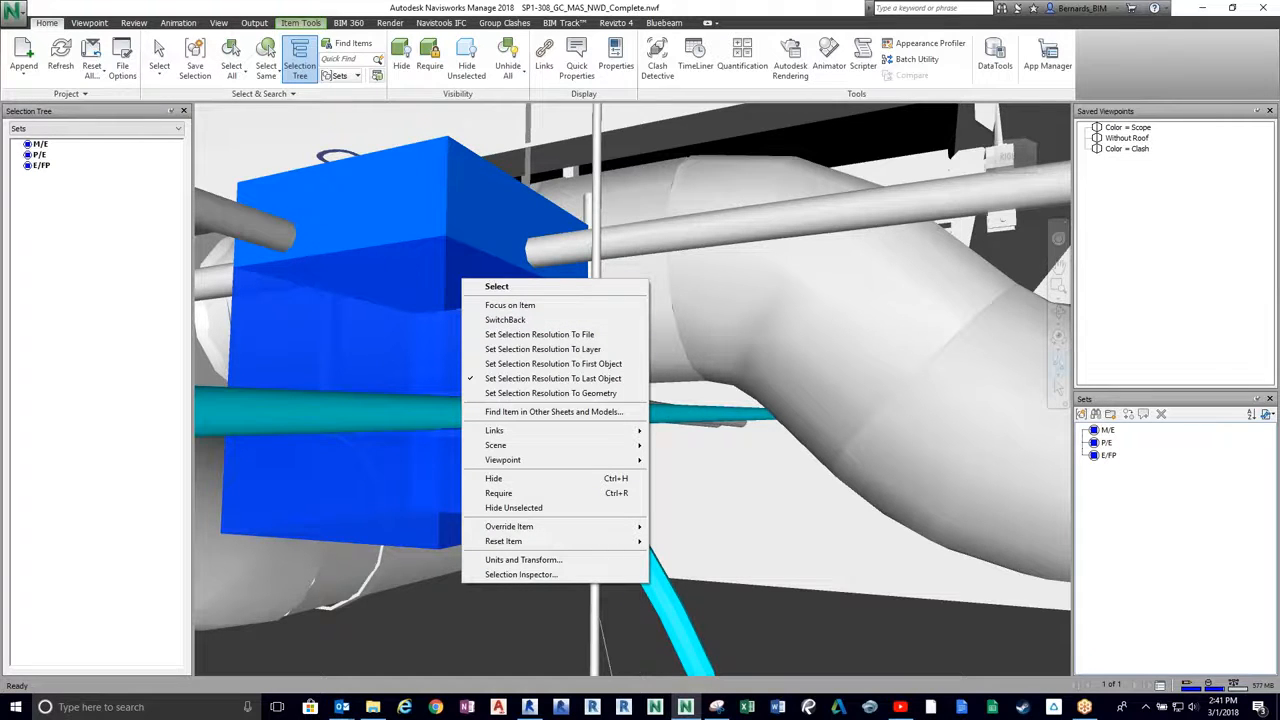
left_click(887, 296)
left_click_drag(887, 296, 600, 300)
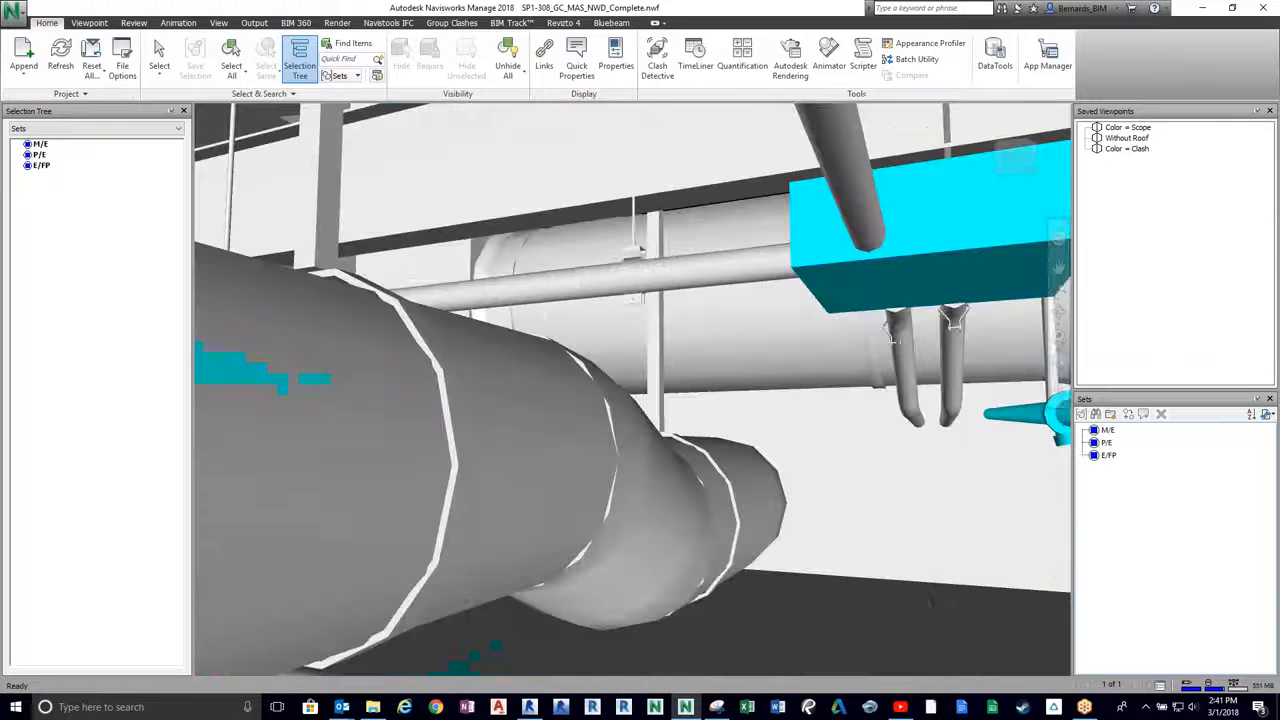
left_click_drag(682, 361, 803, 349)
right_click(797, 314)
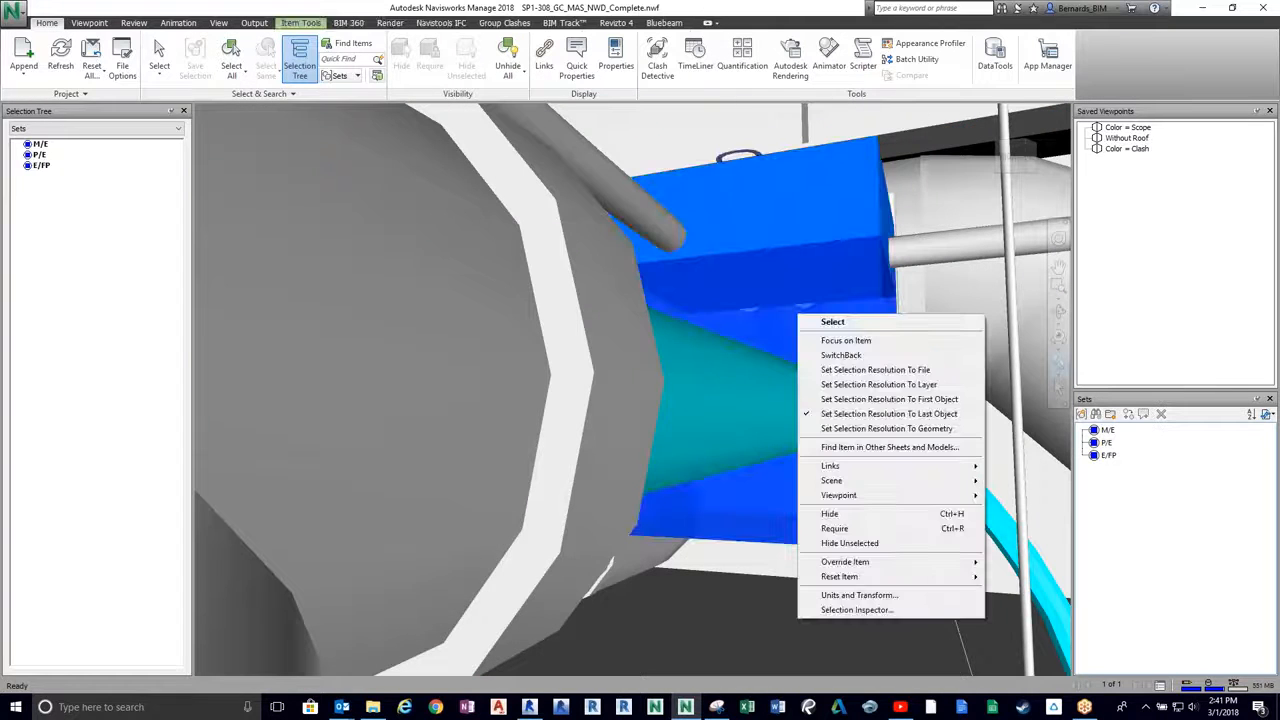
left_click(766, 223)
left_click_drag(766, 223, 815, 237)
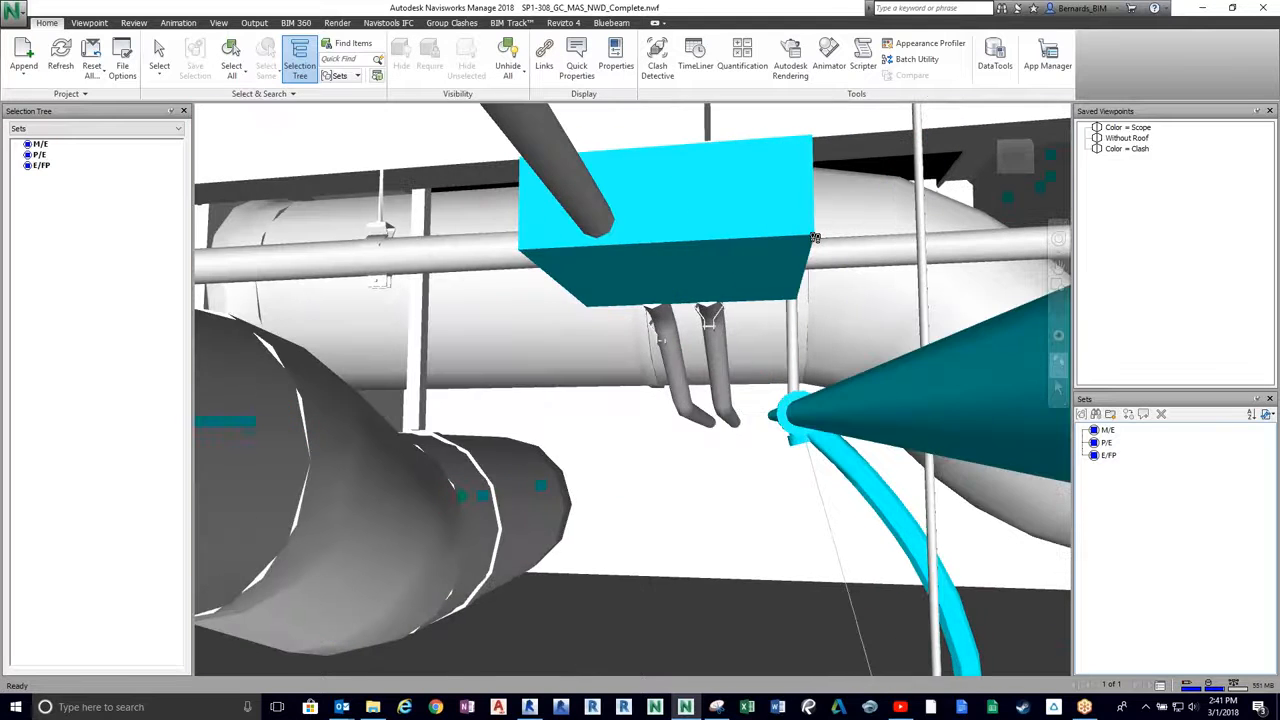
right_click(777, 305)
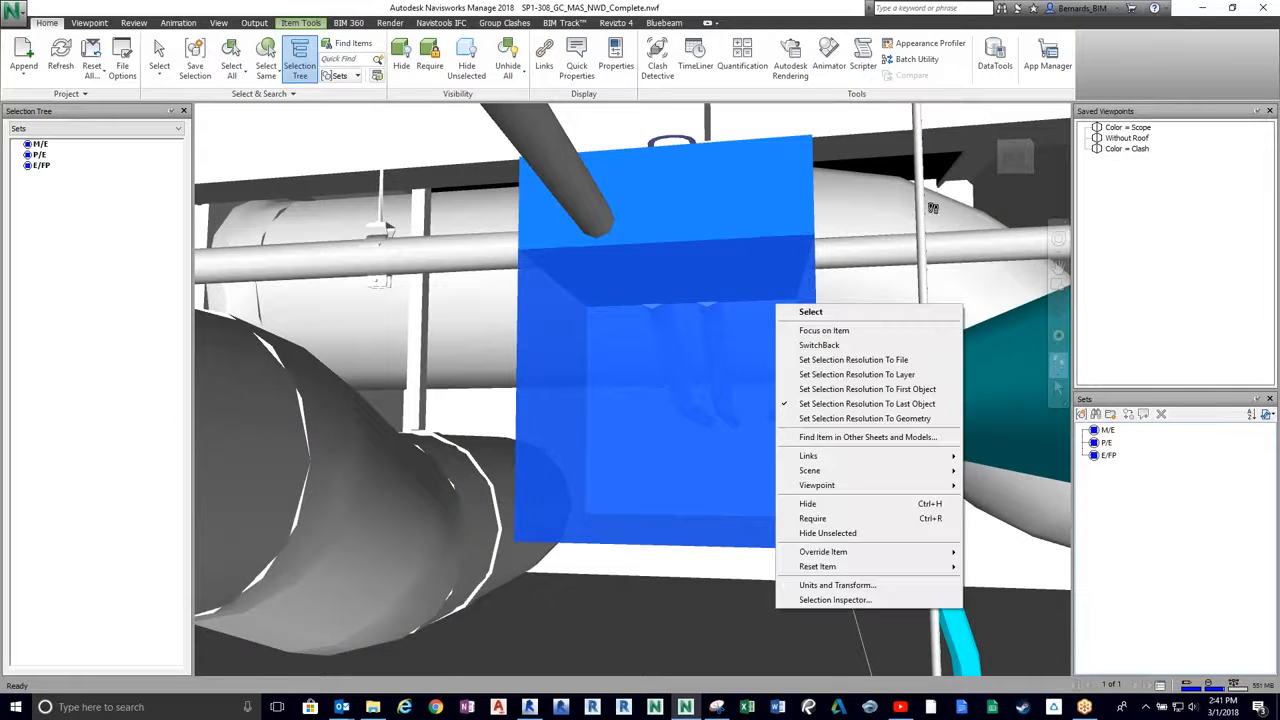
left_click(885, 196)
- Select the cyan electrical access box crossed by the pipe and save a viewpoint of the clash named FP clash against Elec access
left_click(162, 56)
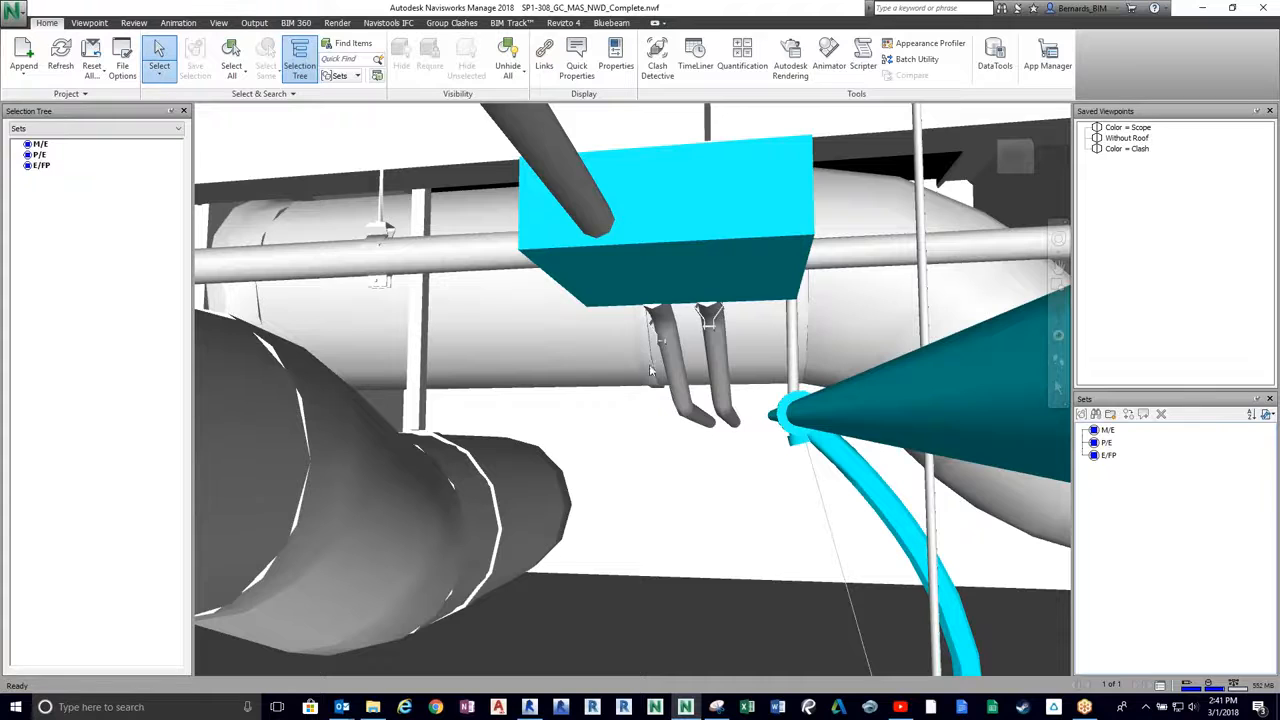
left_click(577, 296)
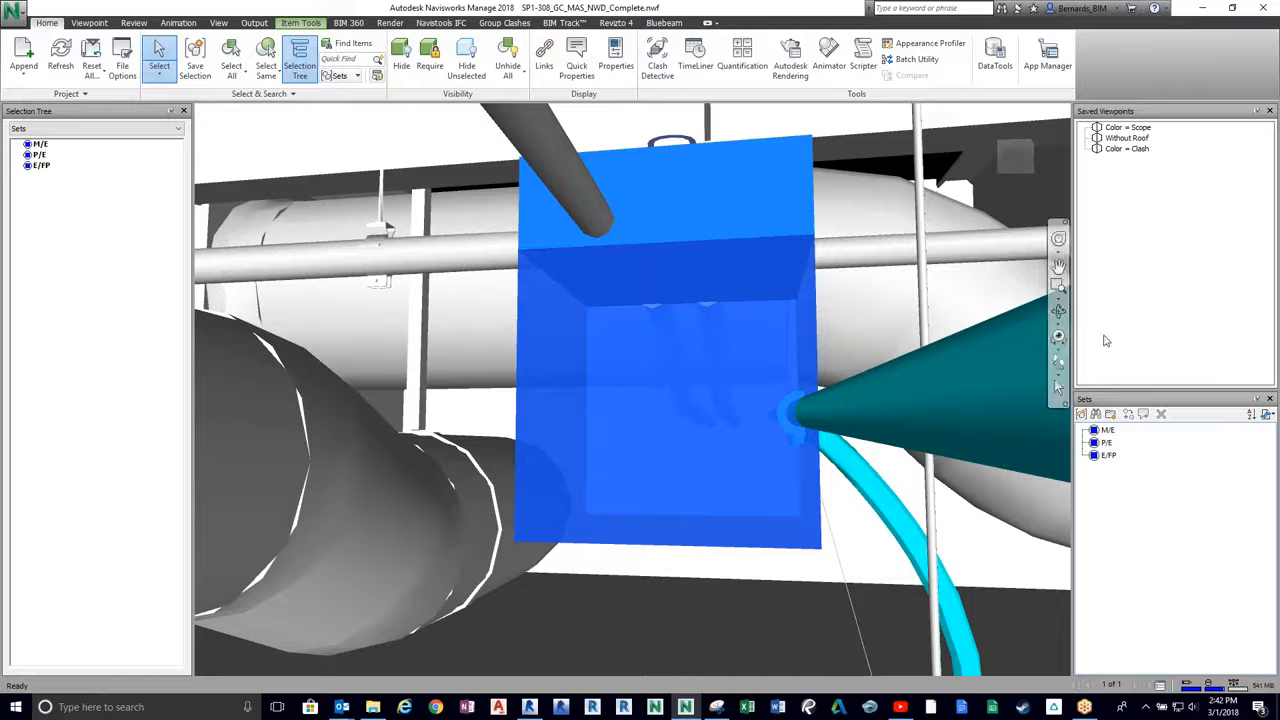
left_click(1058, 362)
left_click_drag(700, 410, 657, 422)
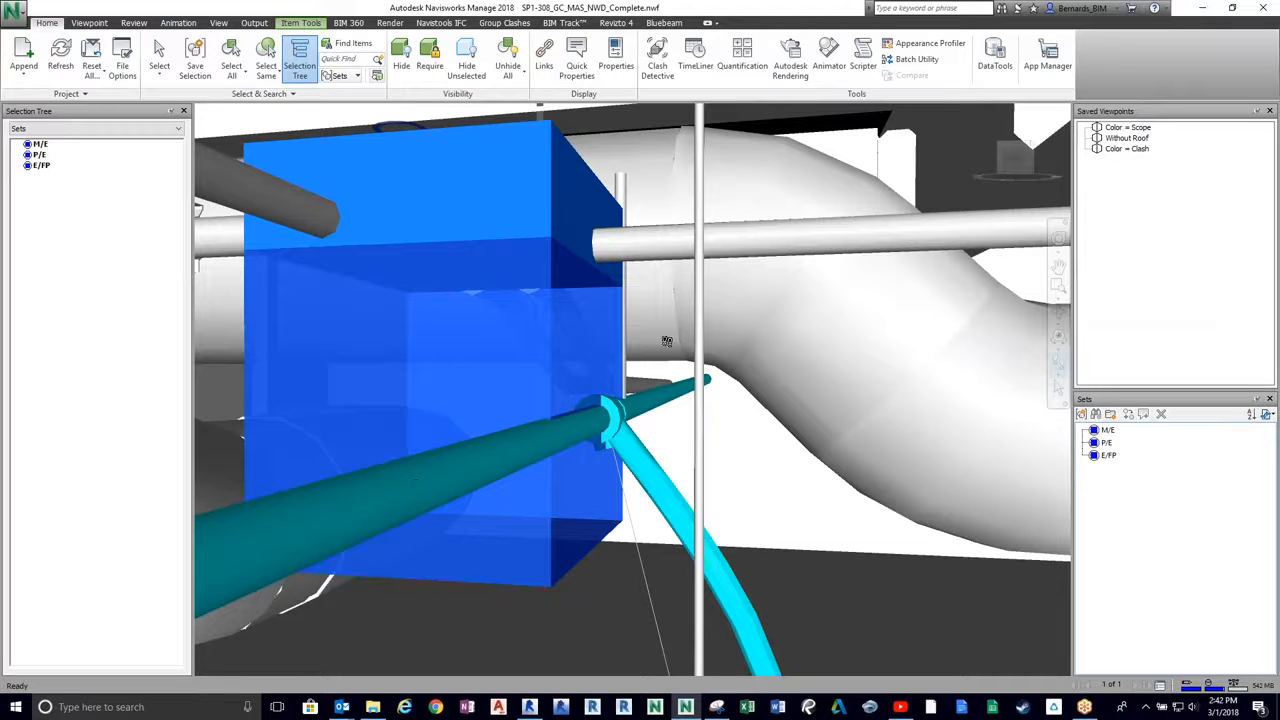
right_click(1124, 233)
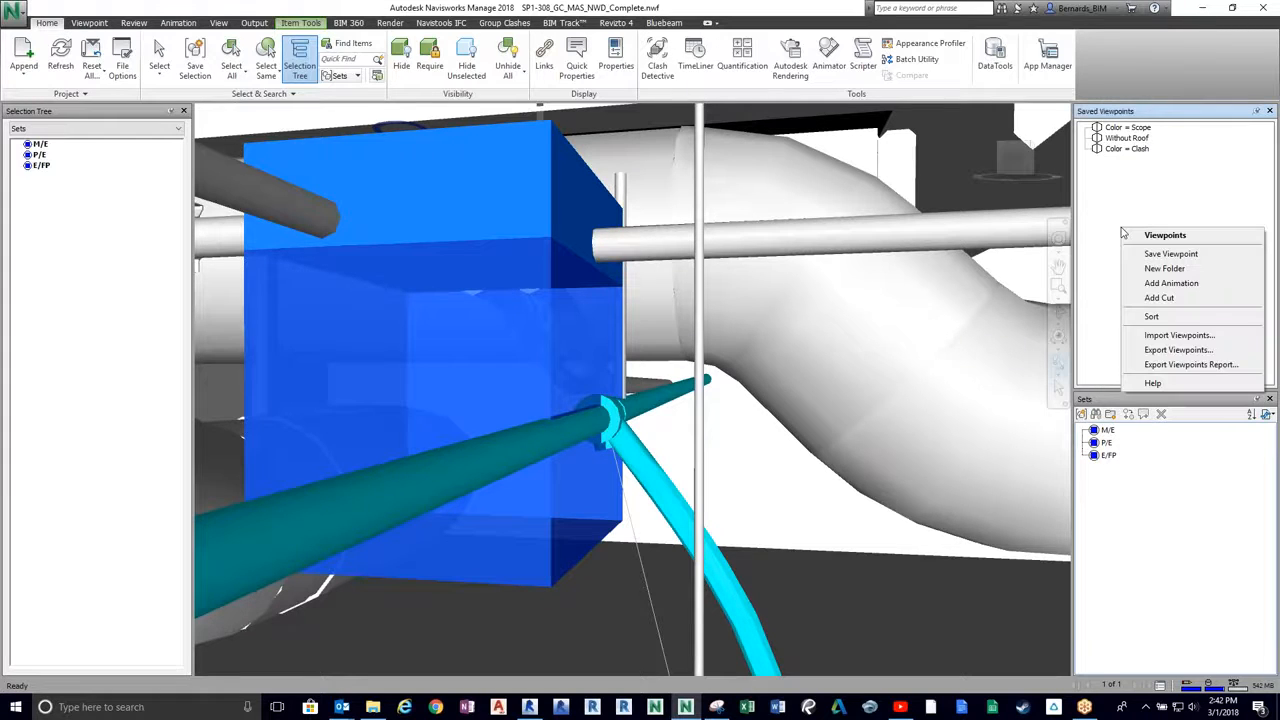
left_click(1150, 253)
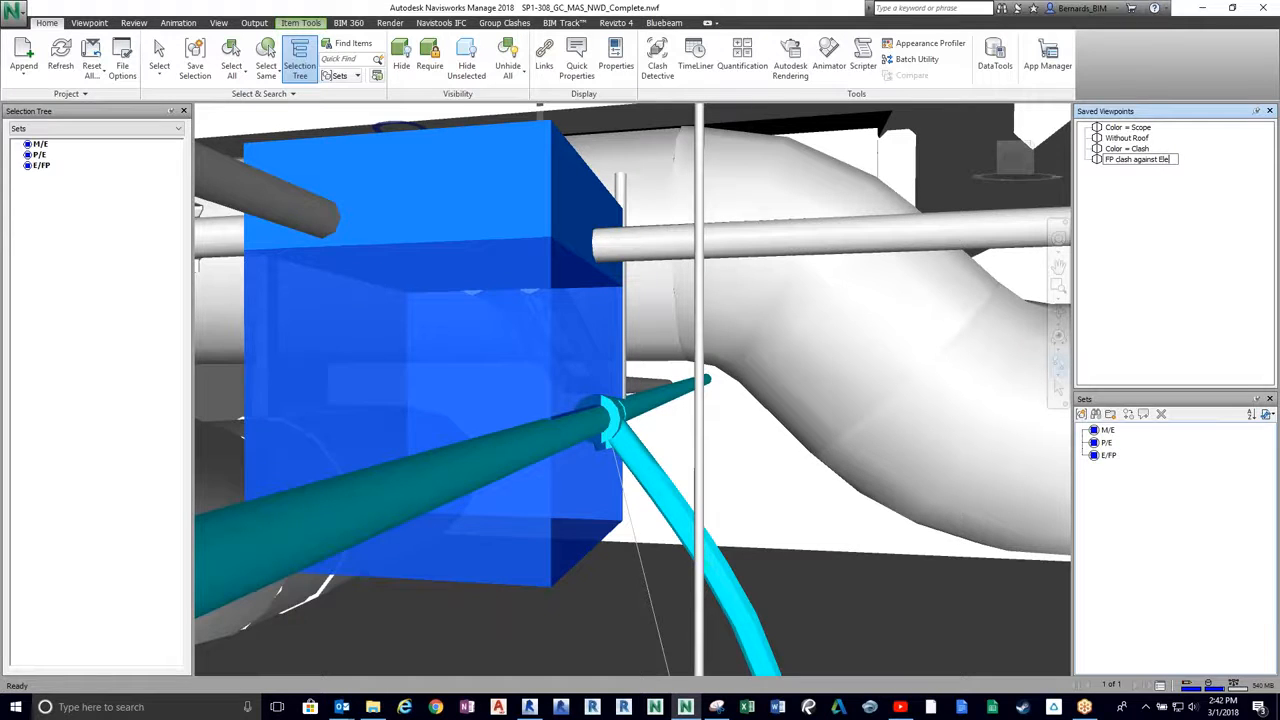
type("ess")
key("Return")
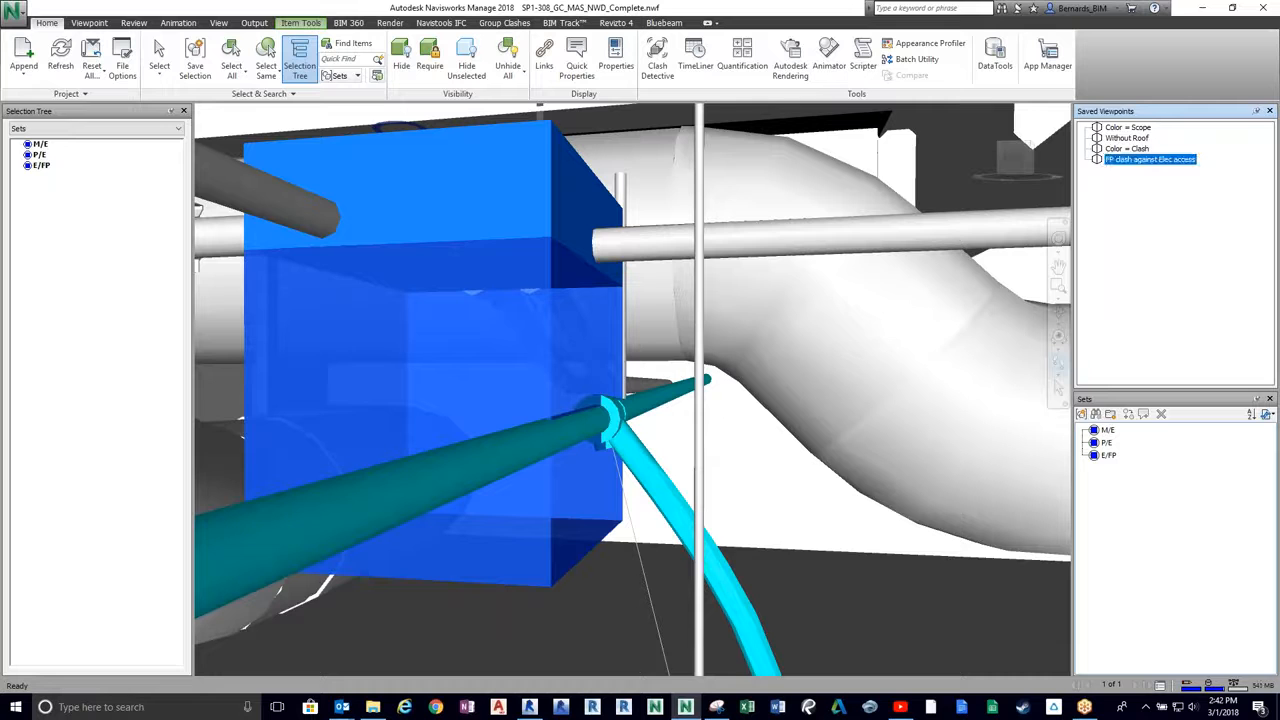
- Test the FP clash against Elec access viewpoint by moving away and recalling it, and clear the selection
middle_click_drag(731, 391, 743, 265)
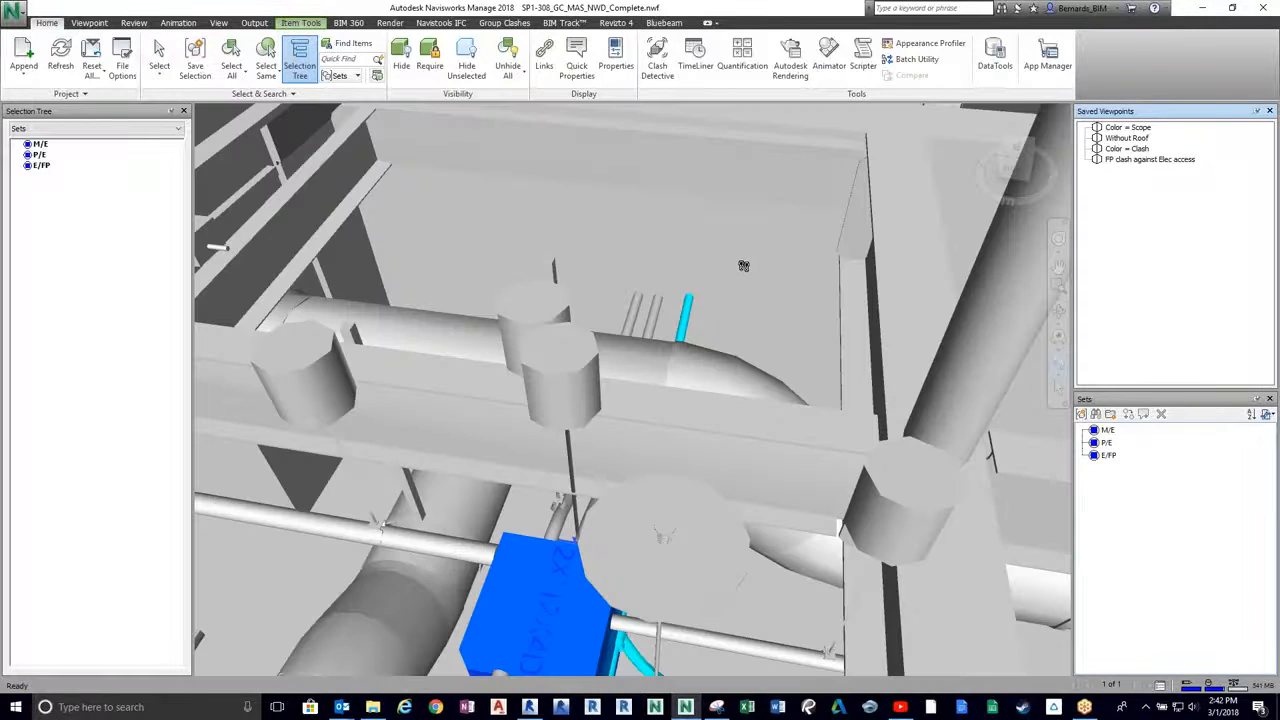
left_click(1141, 161)
key("Escape")
- Survey the colored clashes across the model and examine the yellow hanger and the disc beside it up close
middle_click_drag(543, 308, 776, 232)
scroll(717, 336, "down", 10)
scroll(776, 238, "down", 3)
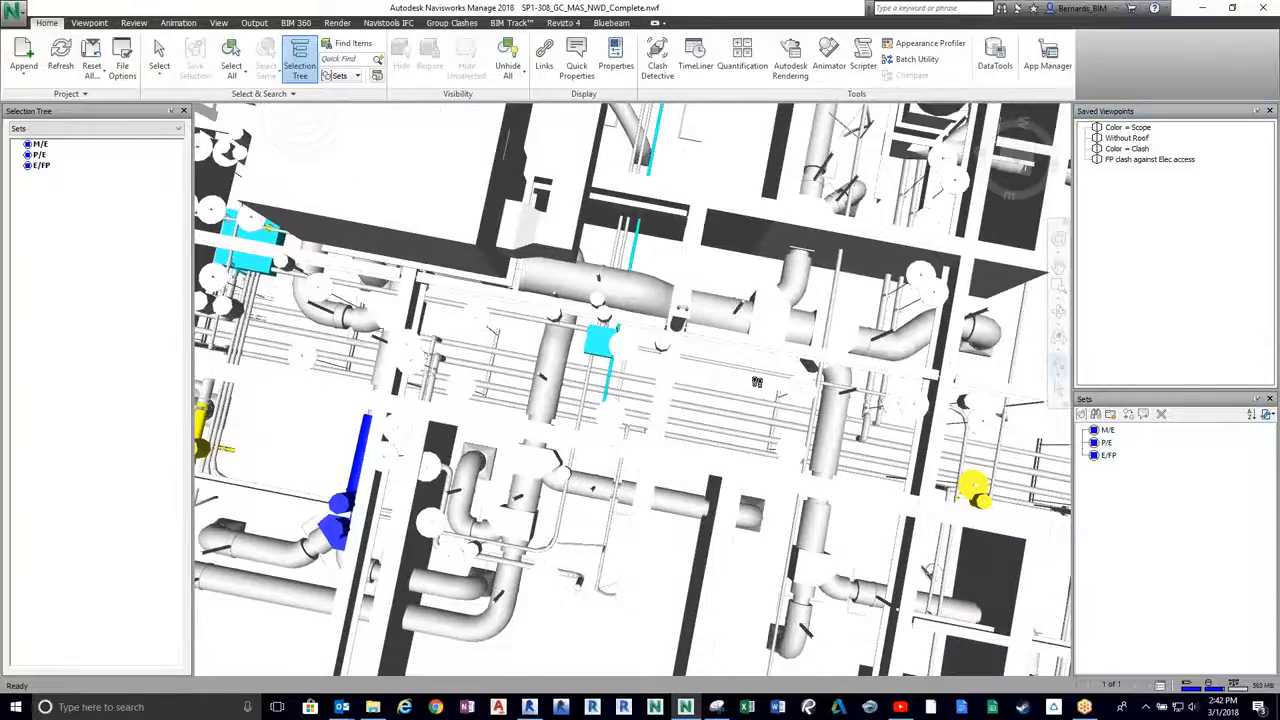
middle_click_drag(850, 412, 546, 411)
left_click_drag(312, 395, 724, 350)
mouse_move(793, 260)
middle_mouse_down()
mouse_move(777, 350)
mouse_move(771, 271)
middle_mouse_up()
scroll(771, 271, "up", 3)
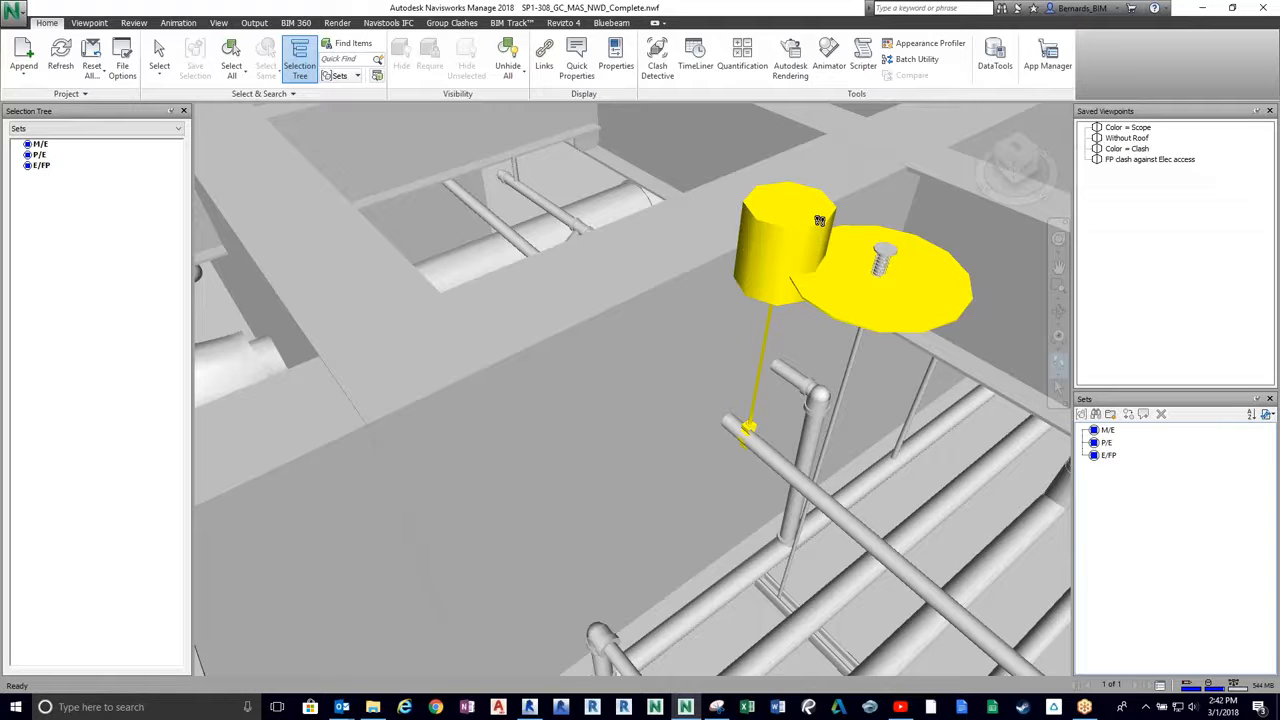
middle_click_drag(760, 340, 751, 268)
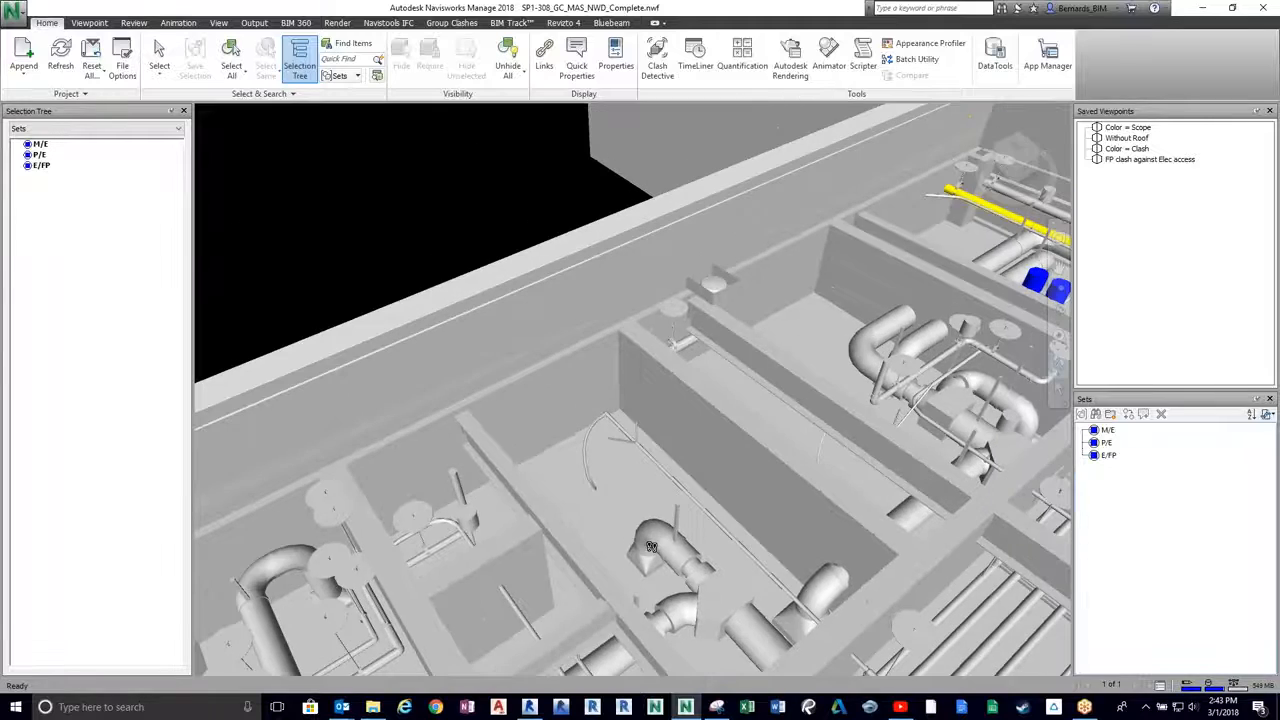
- Save a close-up viewpoint of the blue duct and its clashing hanger rod, named Elec support into MD
left_click_drag(749, 431, 650, 410)
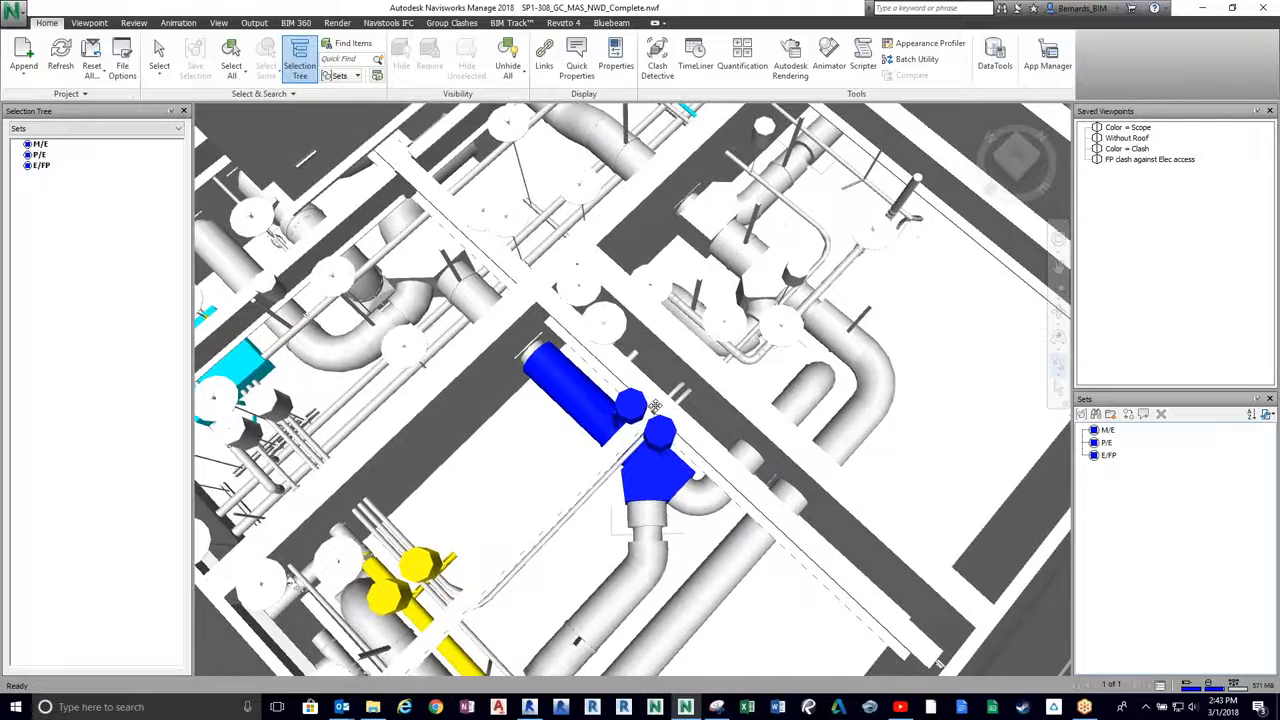
scroll(655, 405, "up", 5)
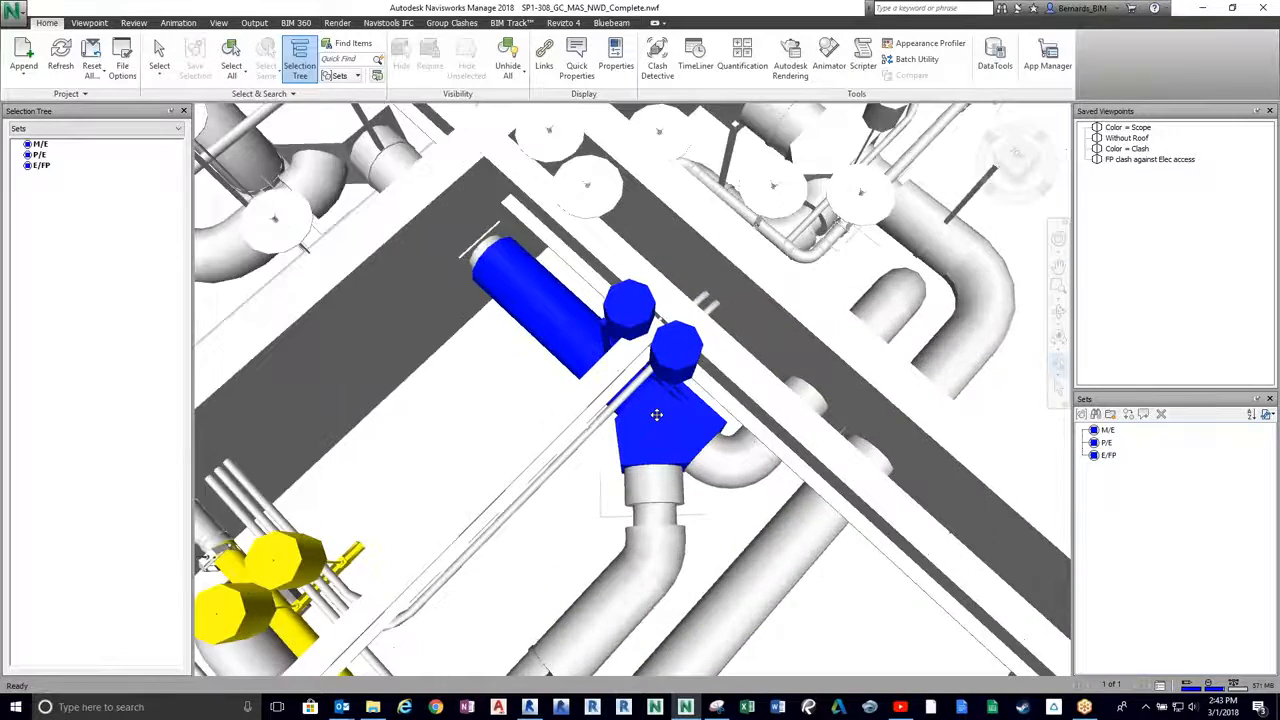
scroll(656, 415, "up", 6)
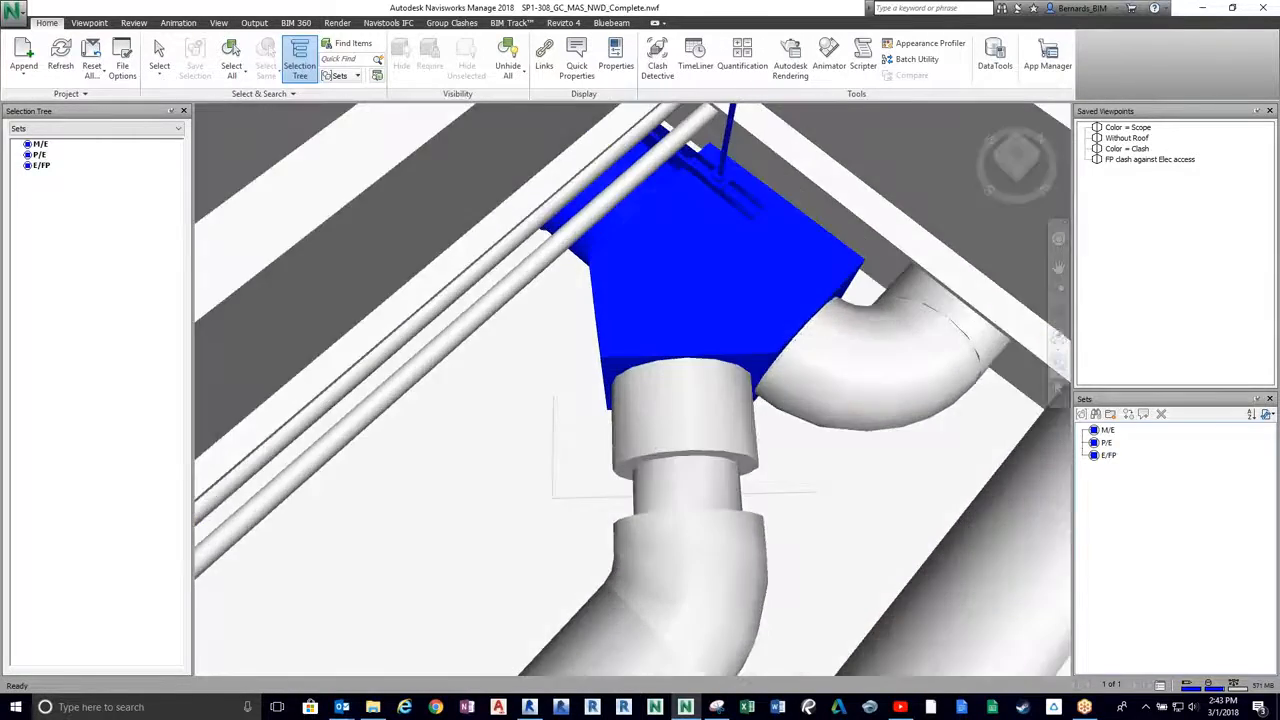
scroll(676, 278, "up", 3)
scroll(665, 360, "up", 8)
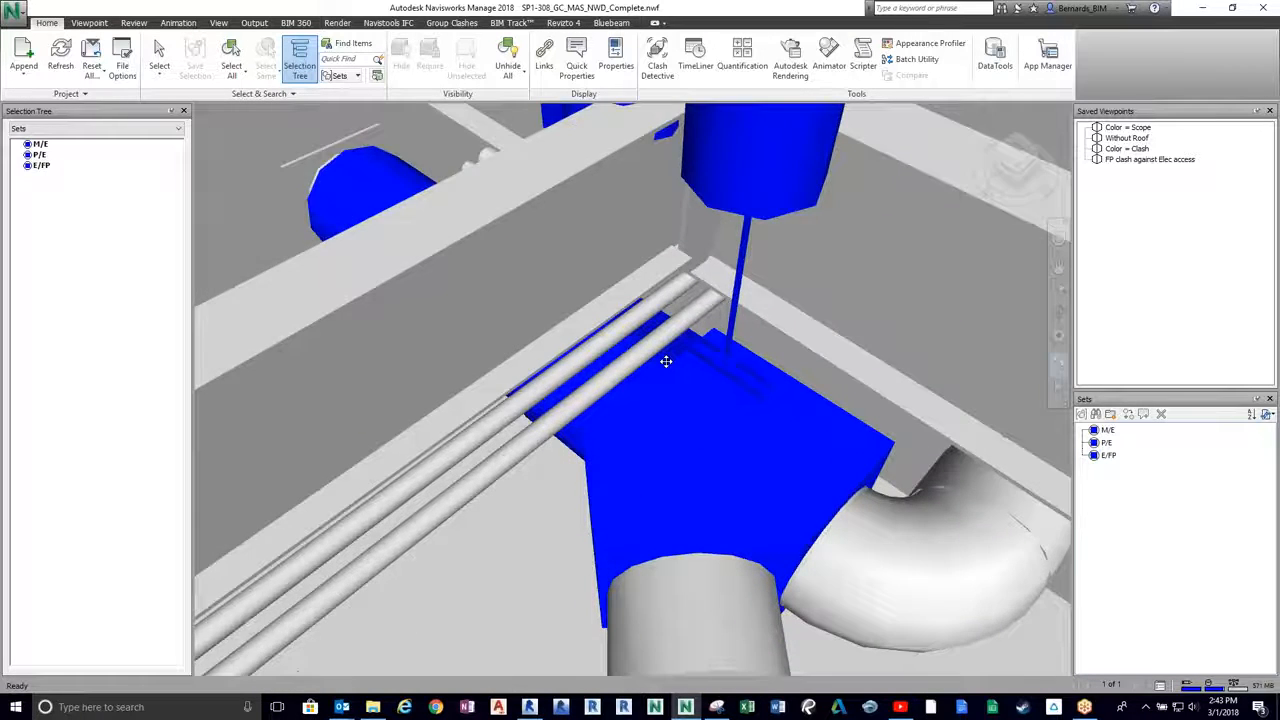
scroll(666, 361, "up", 3)
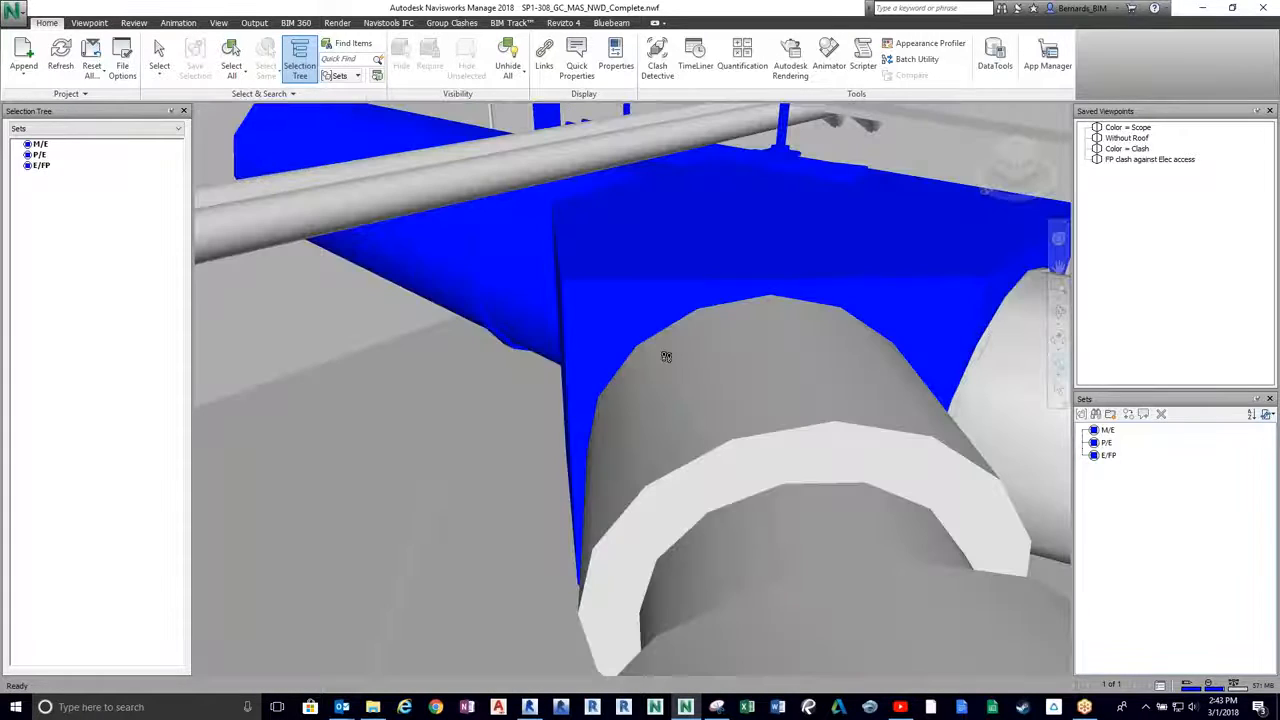
scroll(666, 357, "up", 10)
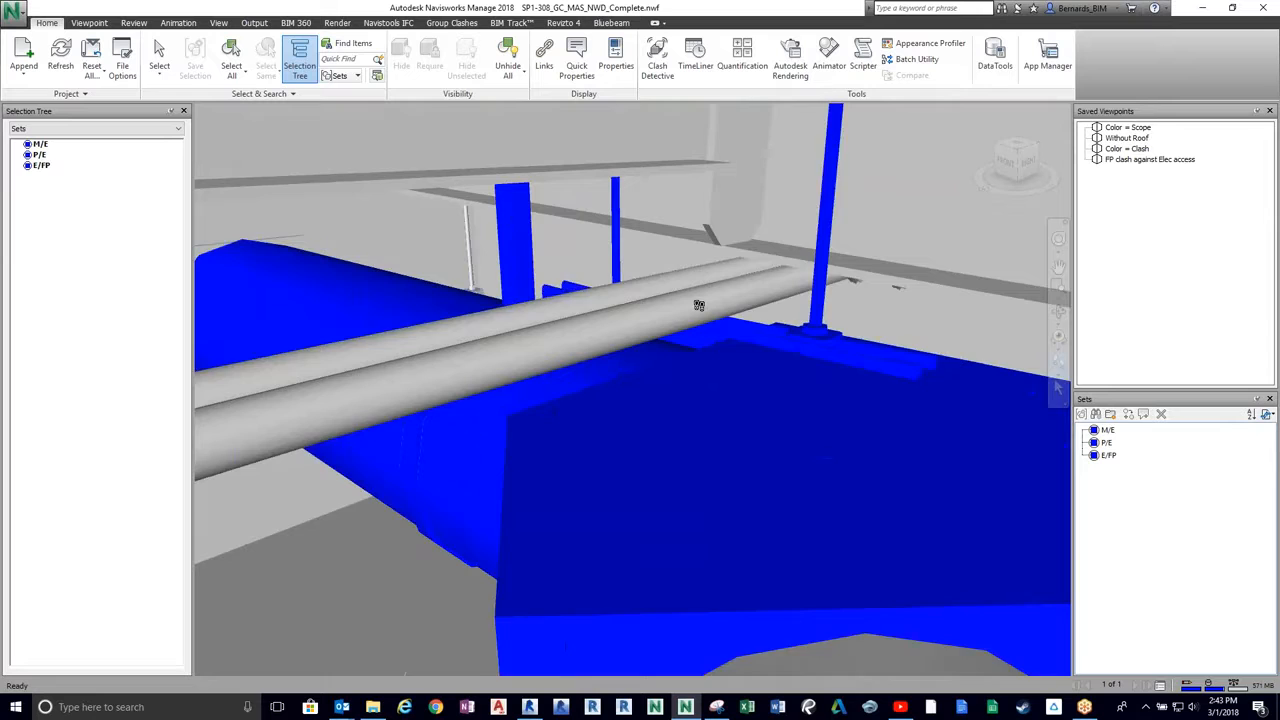
scroll(700, 310, "up", 8)
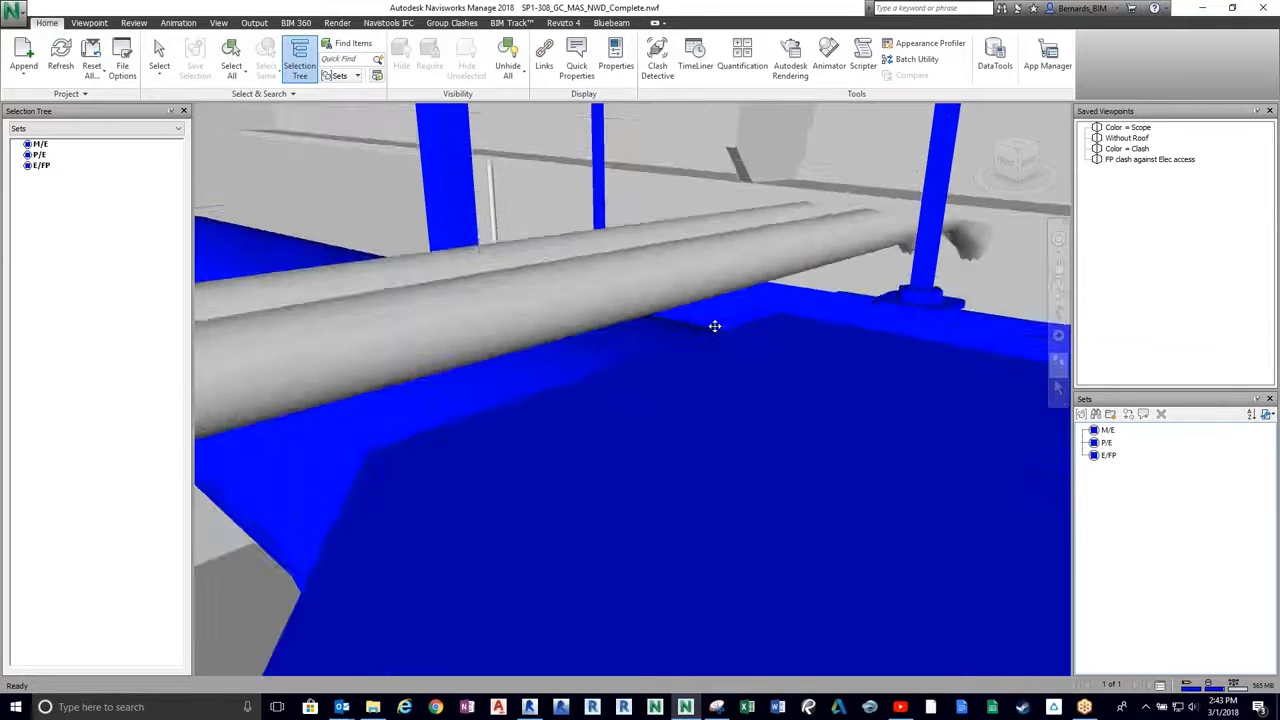
scroll(714, 326, "up", 3)
middle_click_drag(751, 340, 732, 417)
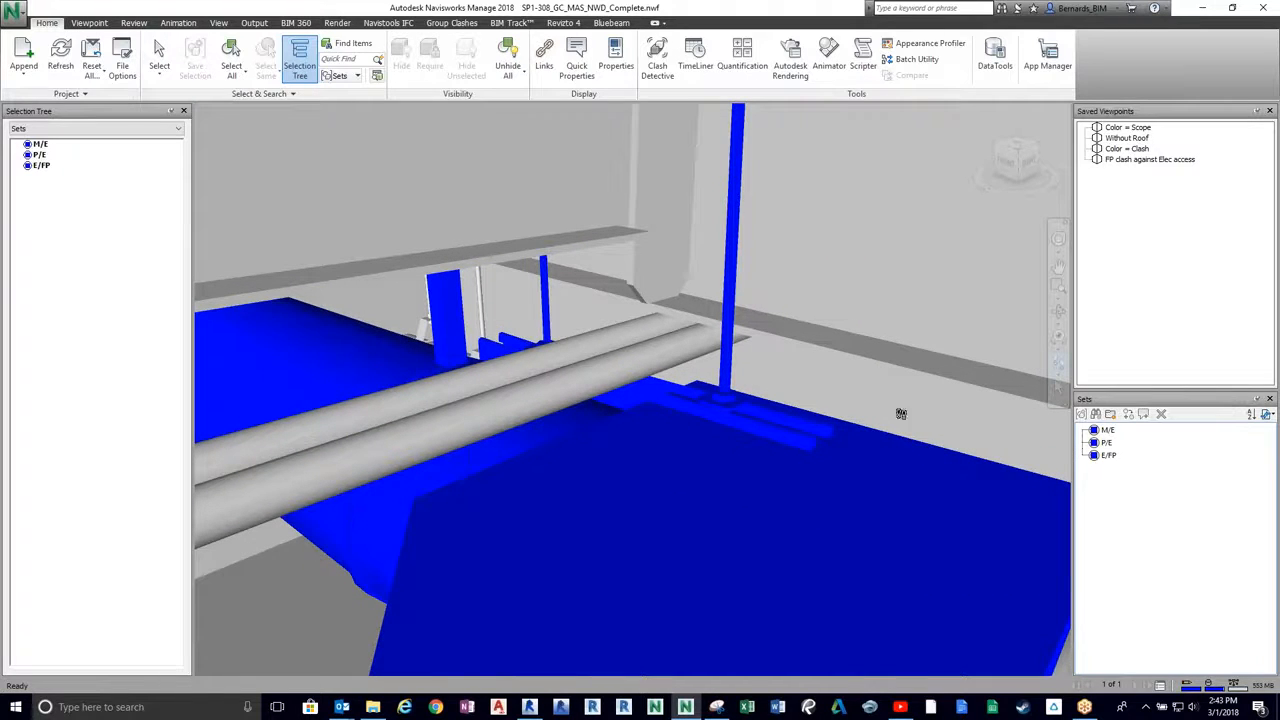
right_click(1106, 226)
left_click(1137, 252)
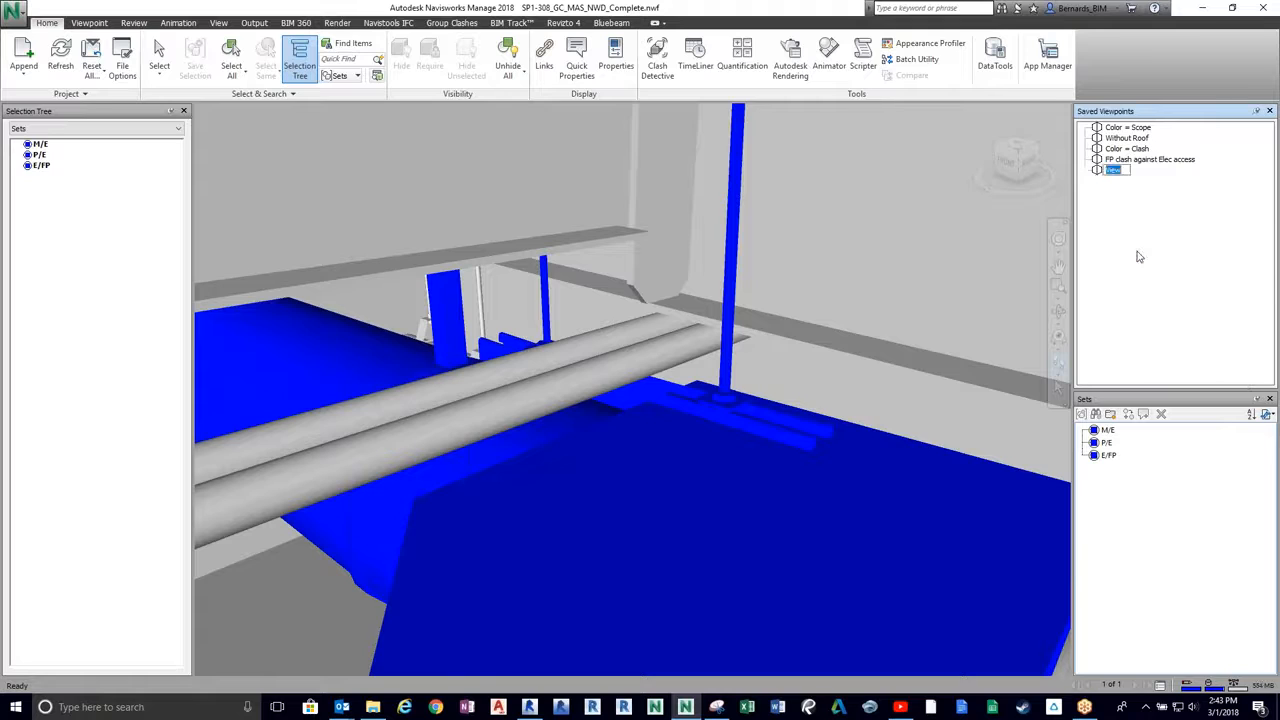
type("Elec support into MD")
key("Return")
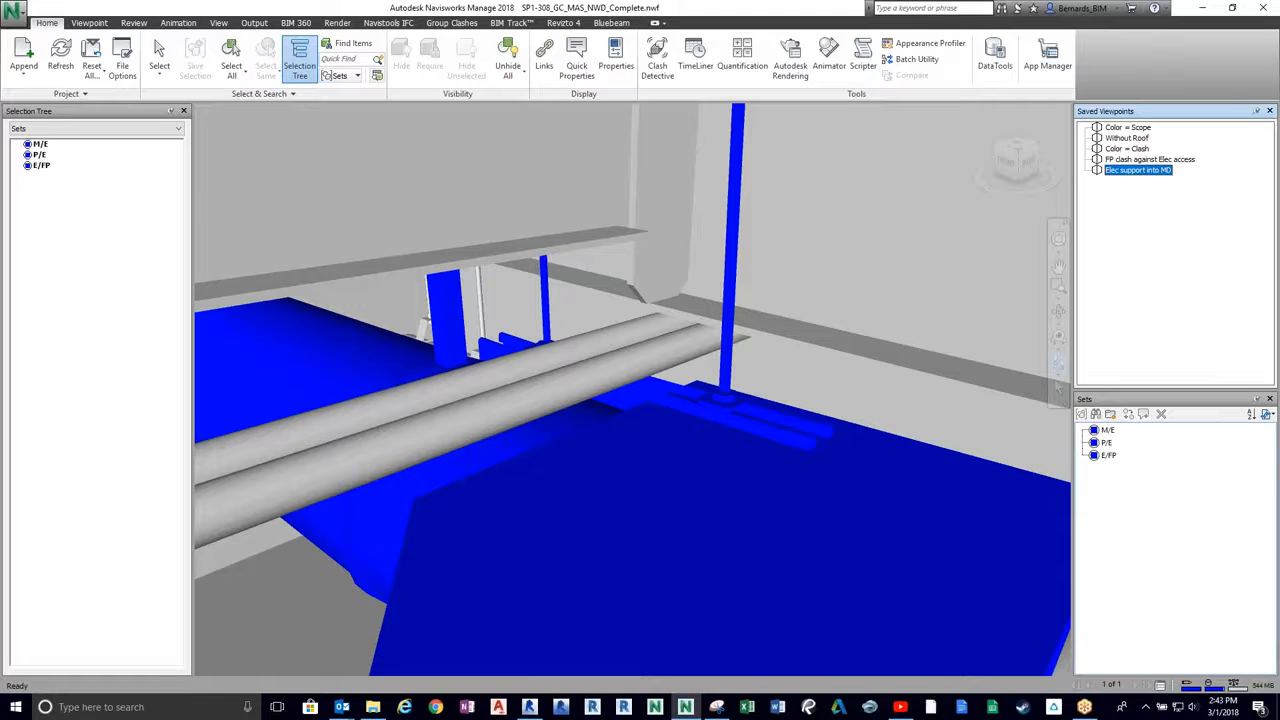
- Save a close-up viewpoint of the yellow pipe and the support running into it, named Elec support into Plumbing
middle_click_drag(662, 313, 700, 150)
scroll(604, 317, "down", 5)
left_click_drag(604, 317, 762, 275)
scroll(560, 338, "up", 5)
right_click(1003, 229)
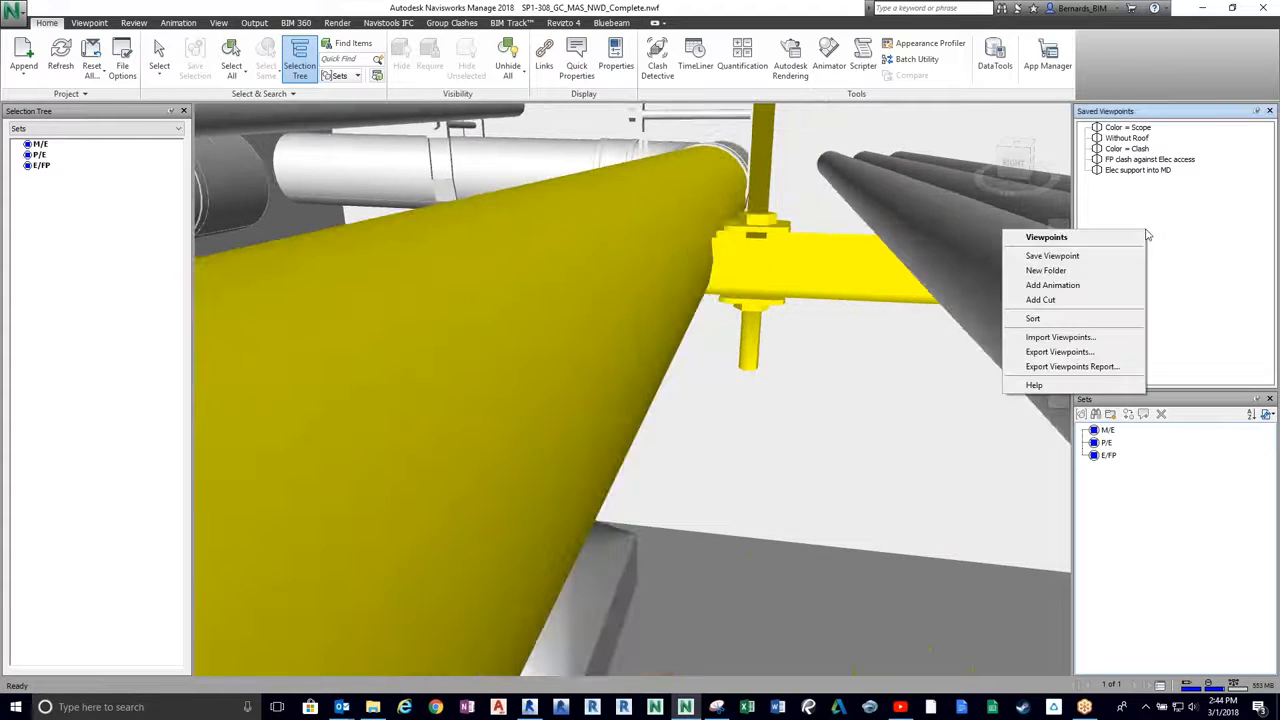
left_click(1104, 258)
type("Elec suppor")
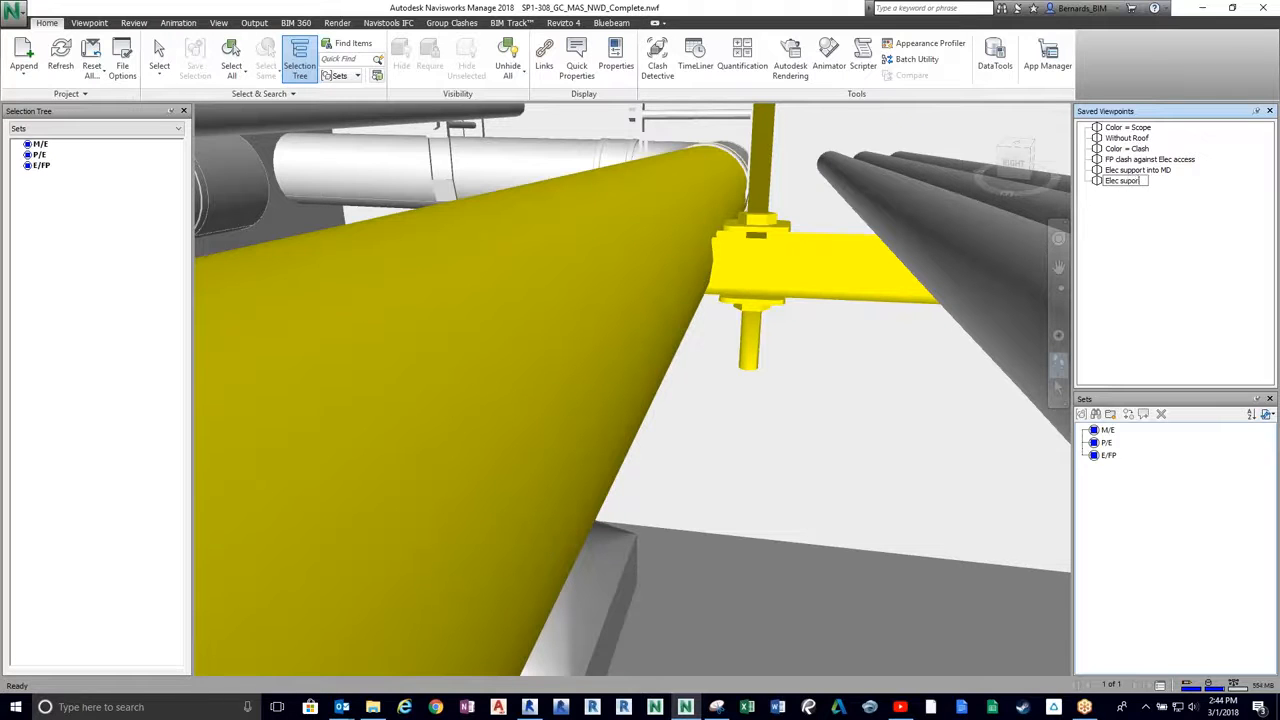
type("t into Plumbing")
key("Return")
- Examine the color-coded clashes across the whole building from above
middle_click_drag(829, 368, 531, 367)
middle_click_drag(840, 400, 854, 383)
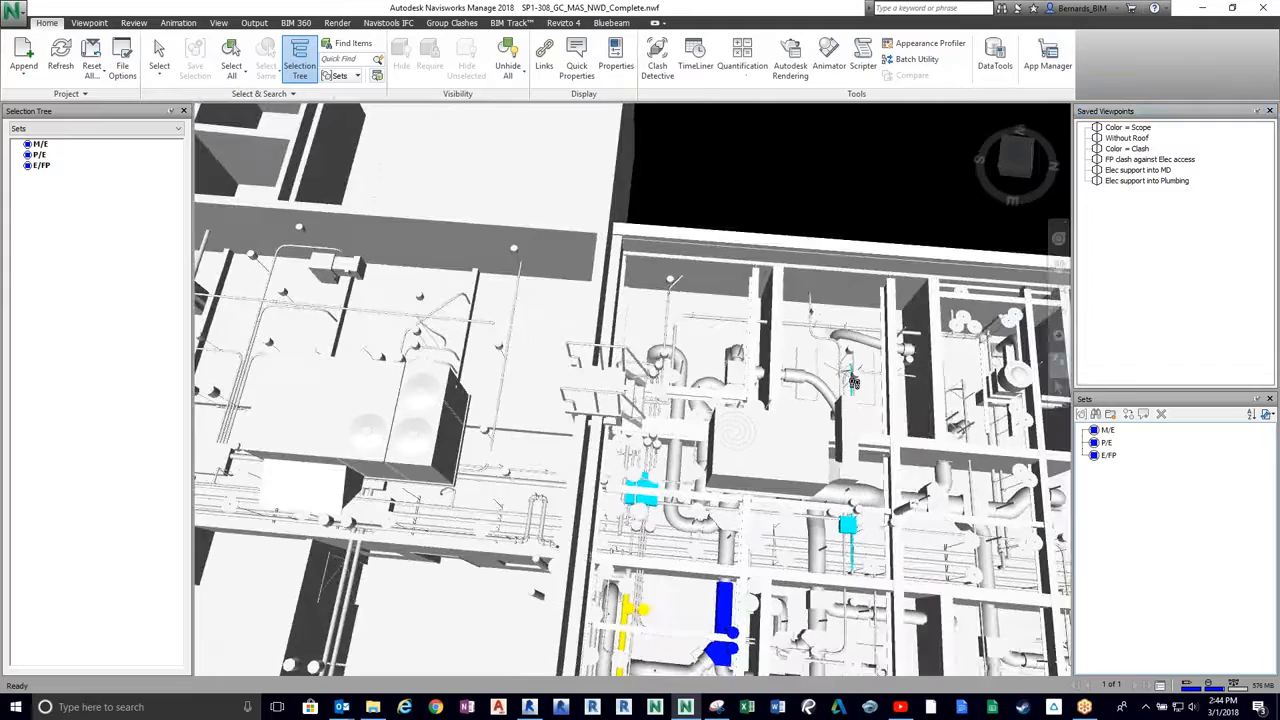
middle_click_drag(555, 446, 851, 434, "shift")
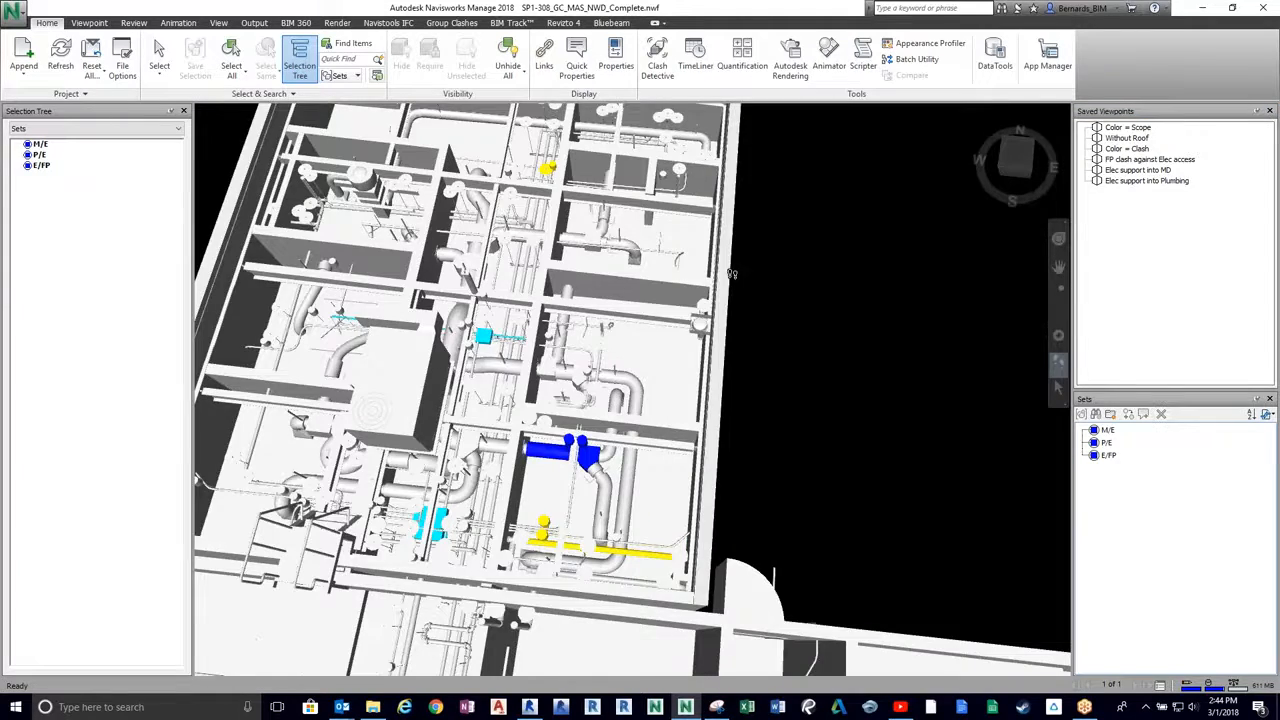
middle_click_drag(664, 503, 662, 485)
left_click_drag(662, 485, 691, 520)
middle_click_drag(691, 520, 669, 126)
left_click_drag(586, 322, 587, 340)
- Switch the selection tree to the Standard listing of appended model files and save the current file
left_click(56, 128)
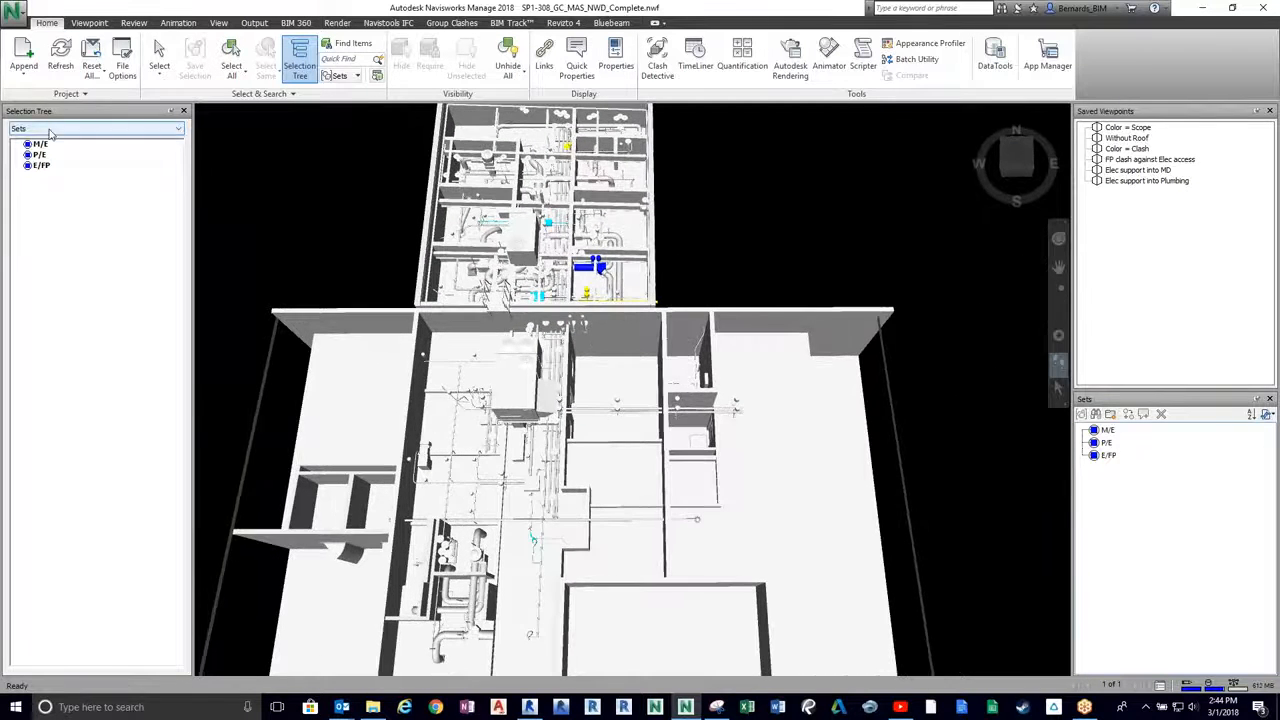
left_click(50, 135)
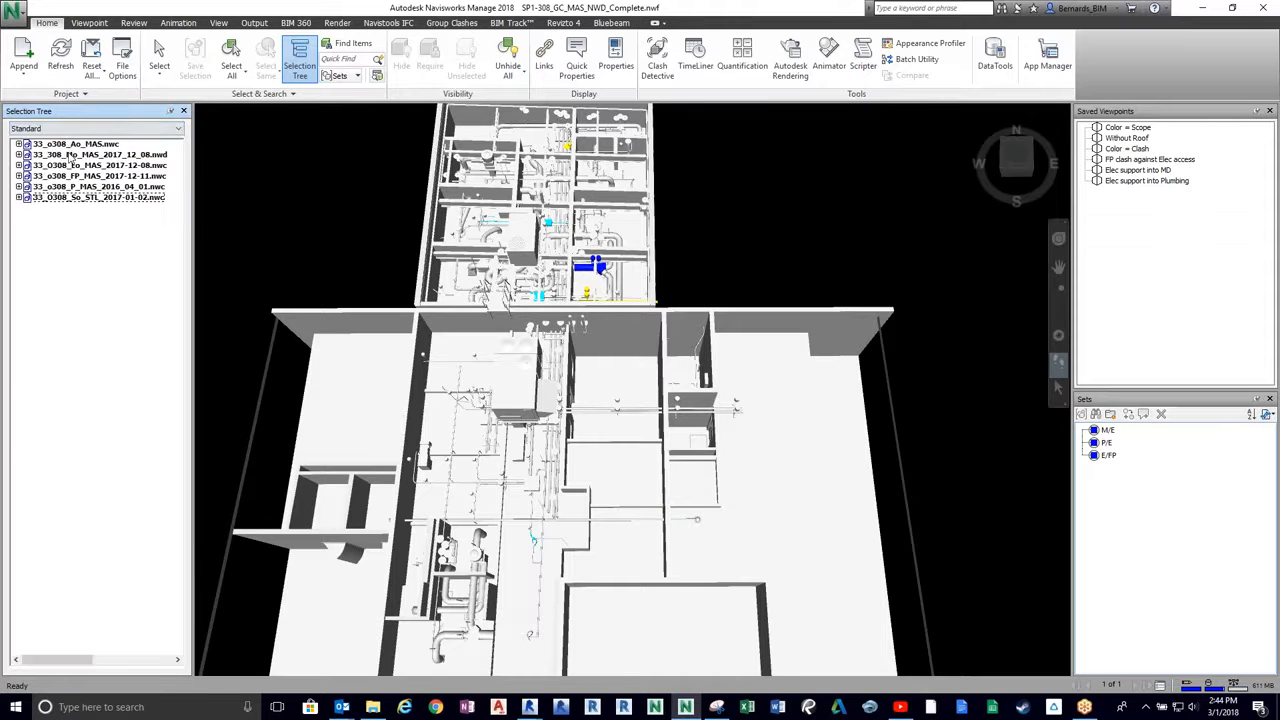
left_click(15, 12)
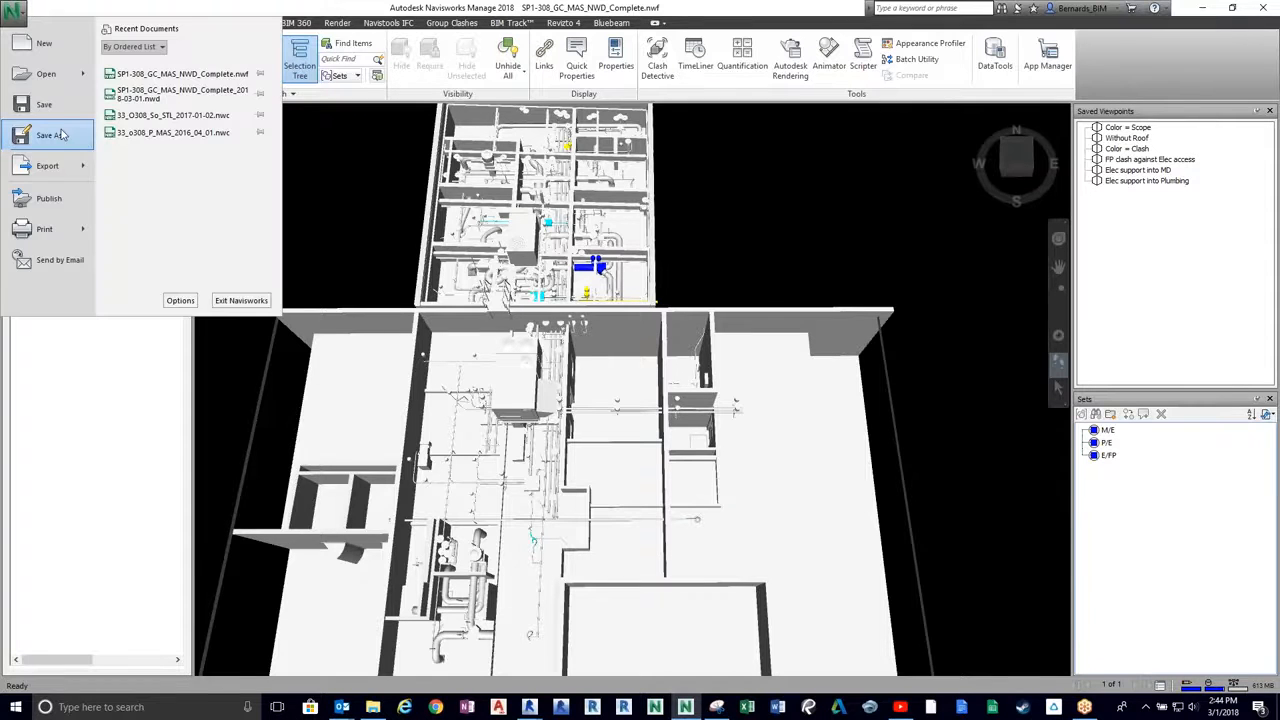
left_click(57, 111)
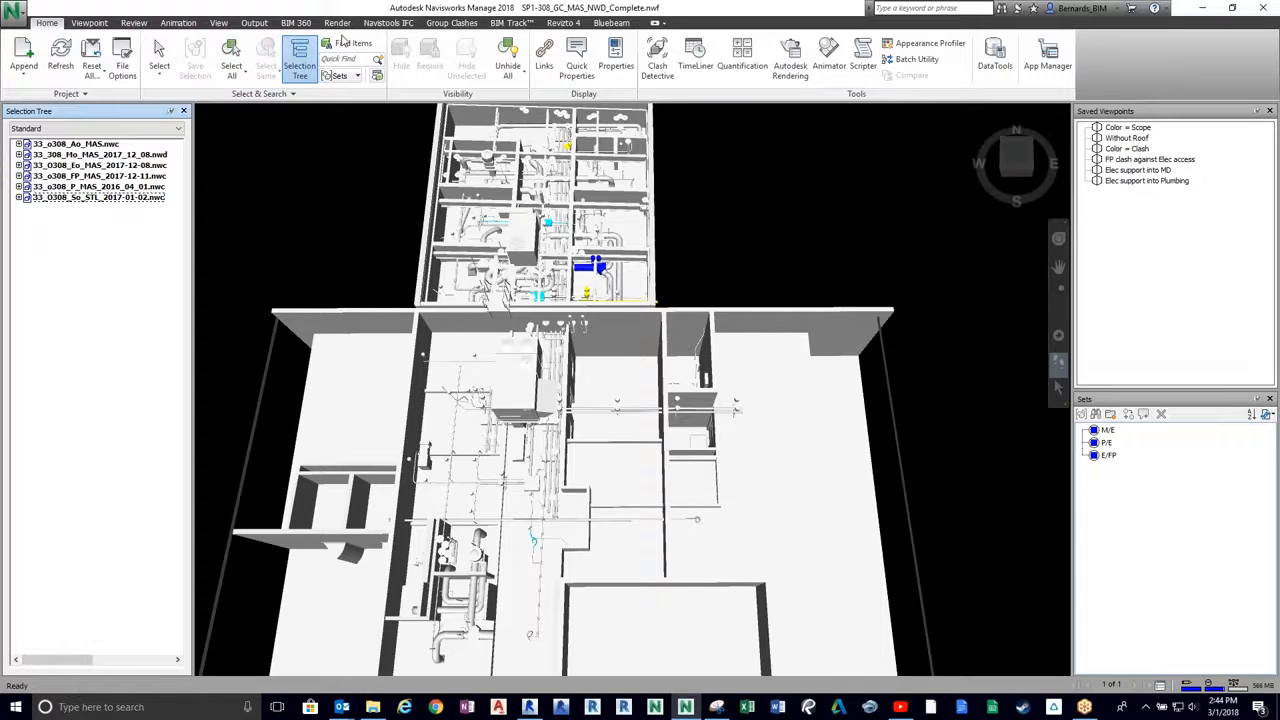
- Export a viewpoints report to the Desktop as the HTML file SP1-308_GC_MAS_NWD_Complete
left_click(258, 24)
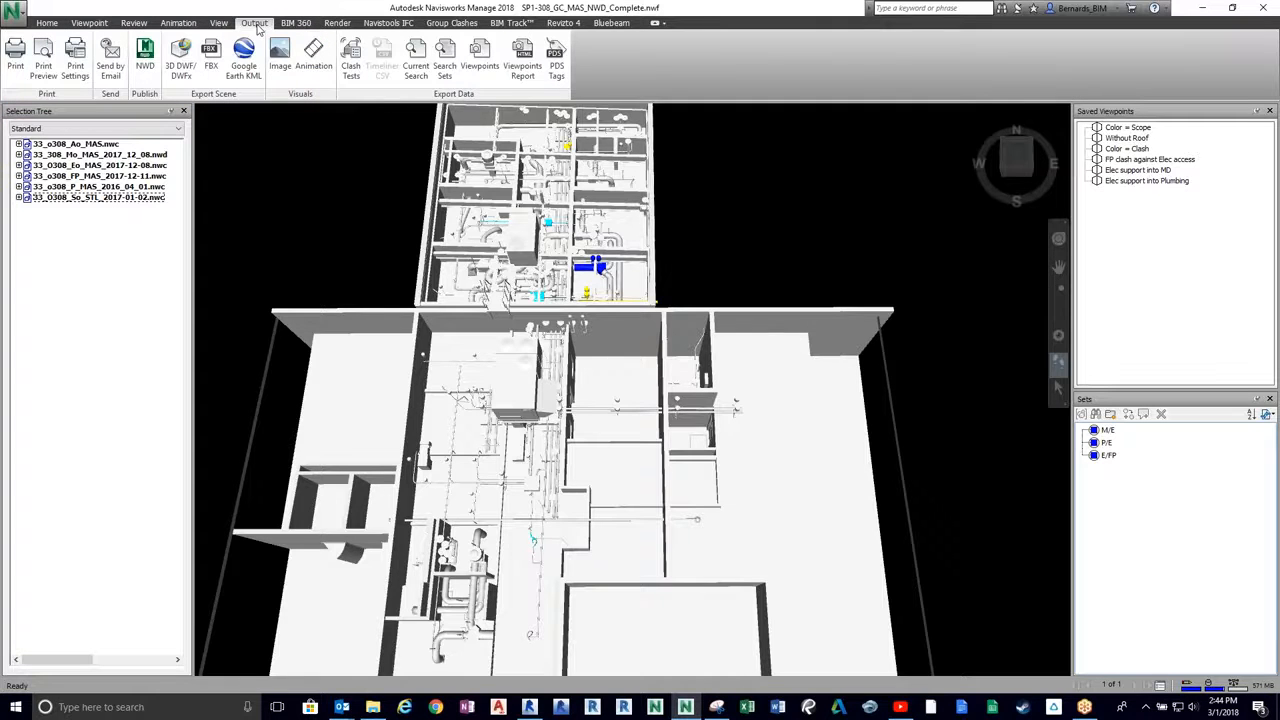
left_click(513, 80)
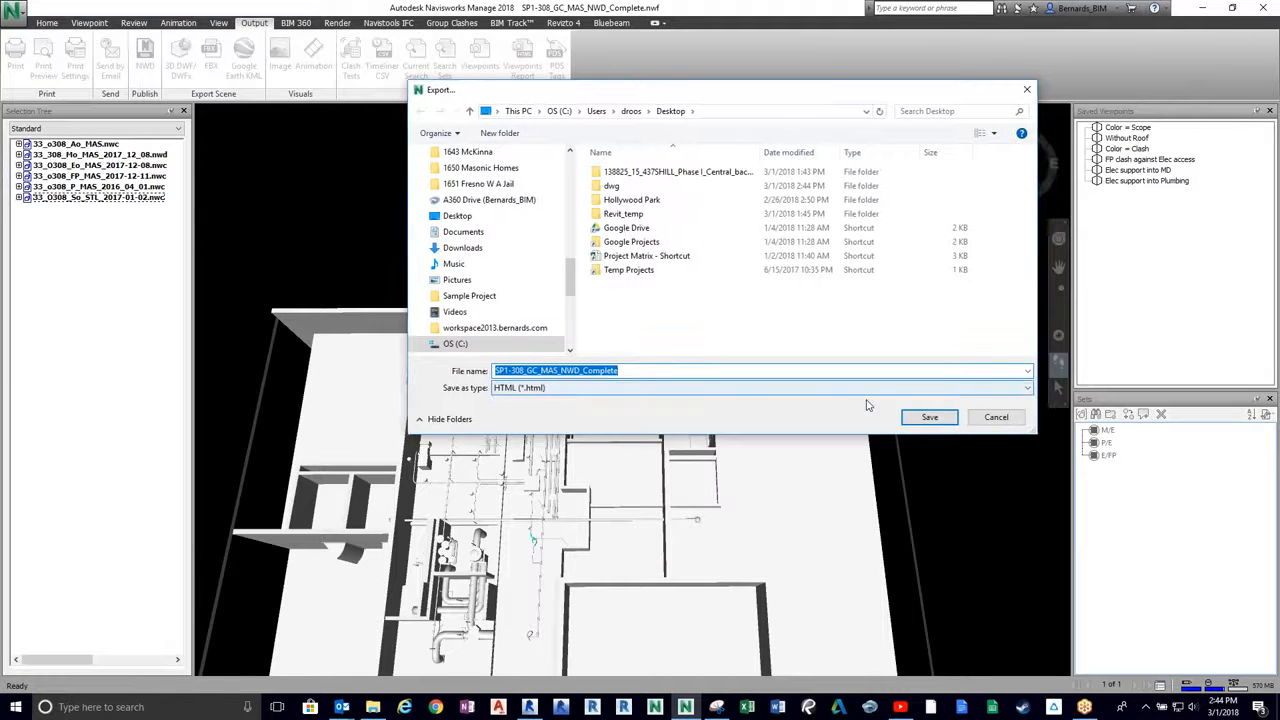
left_click(929, 417)
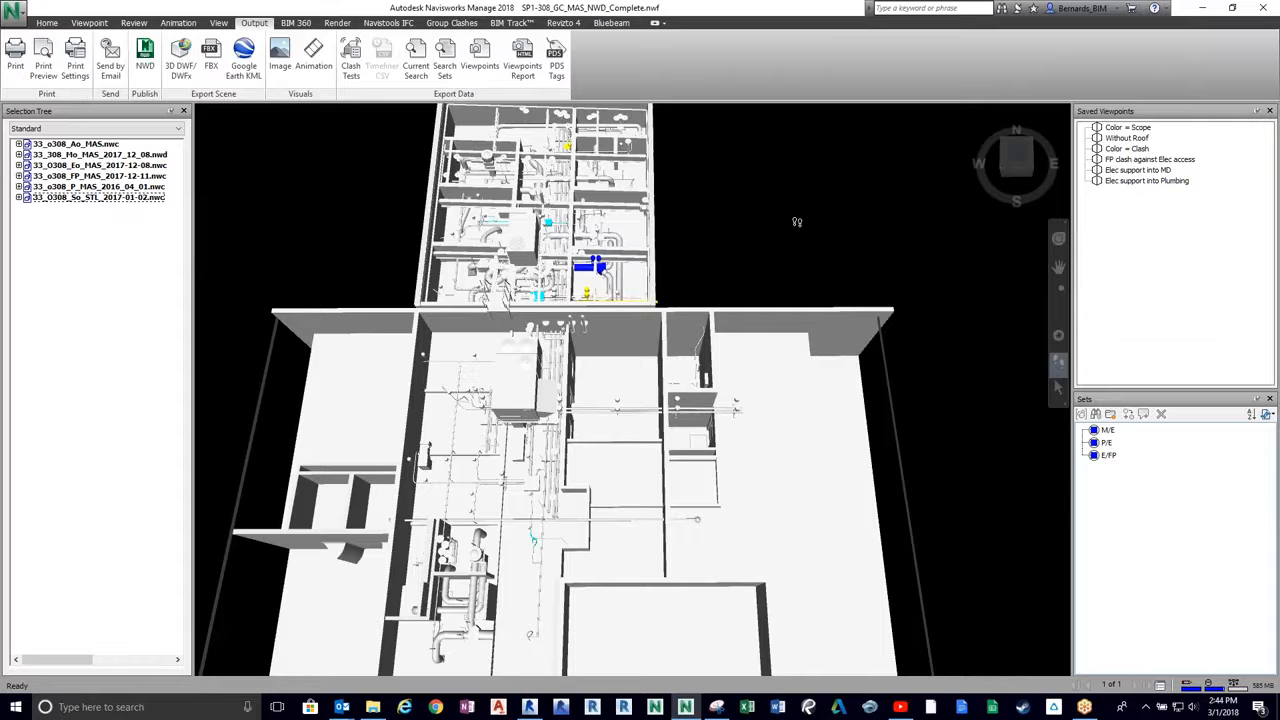
- Switch to File Explorer and open the exported SP1-308_GC_MAS_NWD_Complete HTML report from the Desktop
left_click(372, 707)
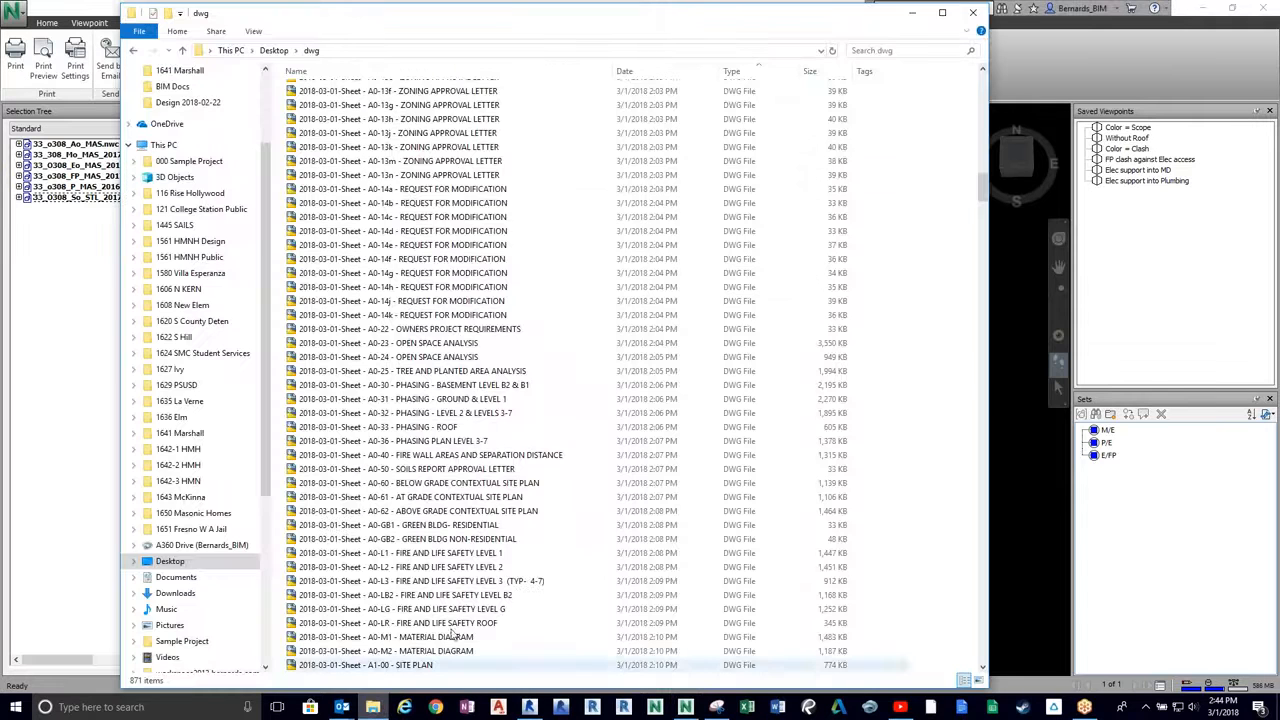
scroll(190, 290, "up", 3)
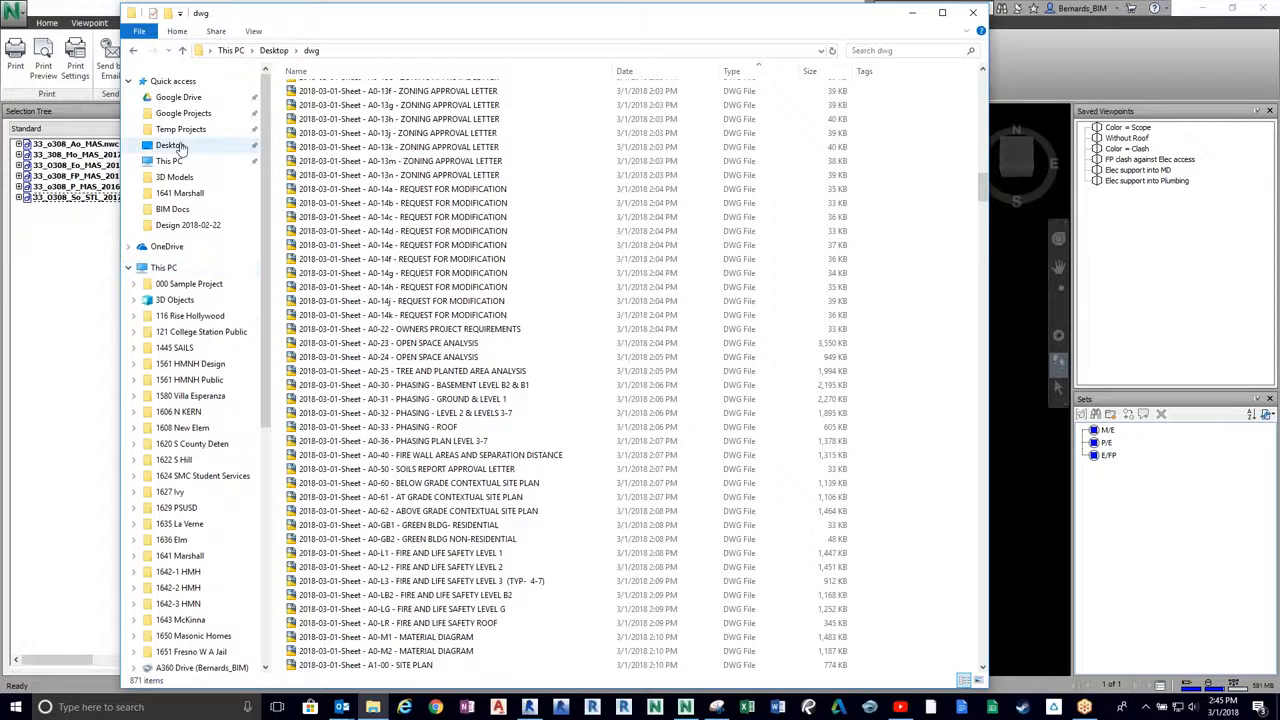
left_click(172, 146)
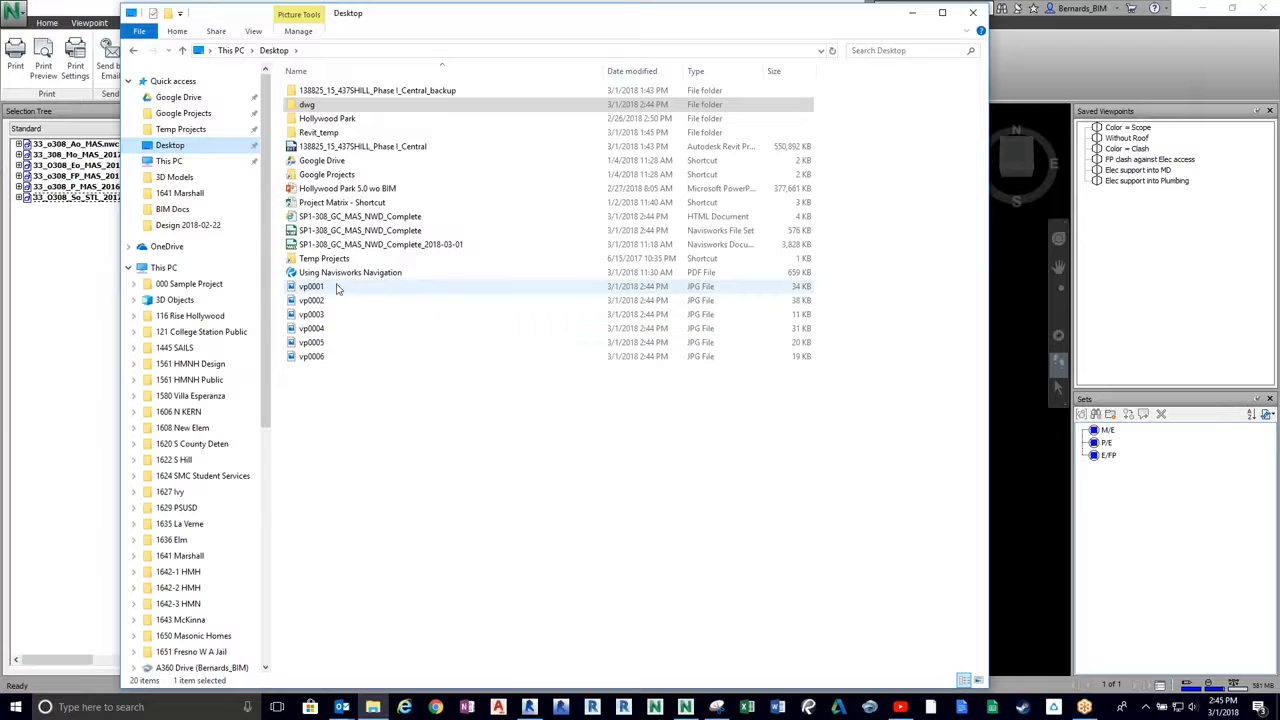
double_click(350, 217)
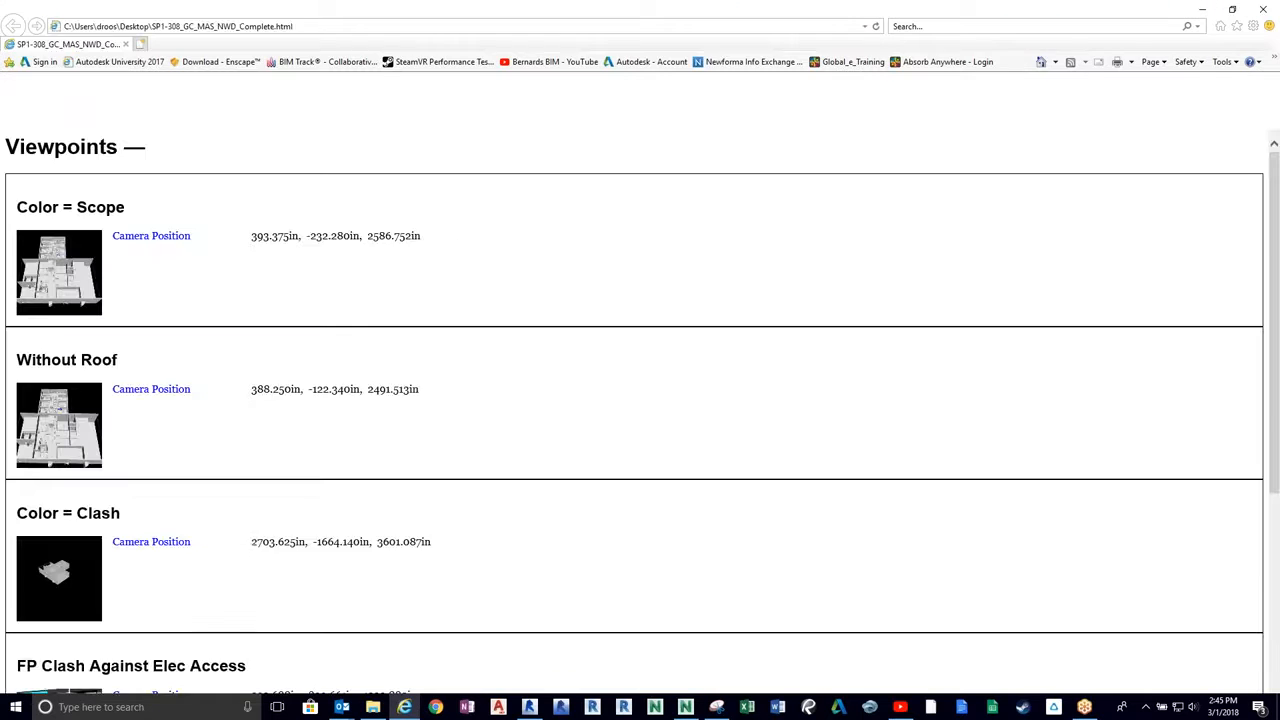
- Review the exported report down to the Elec Support Into Plumbing entry and check its print options without printing
scroll(90, 410, "down", 4)
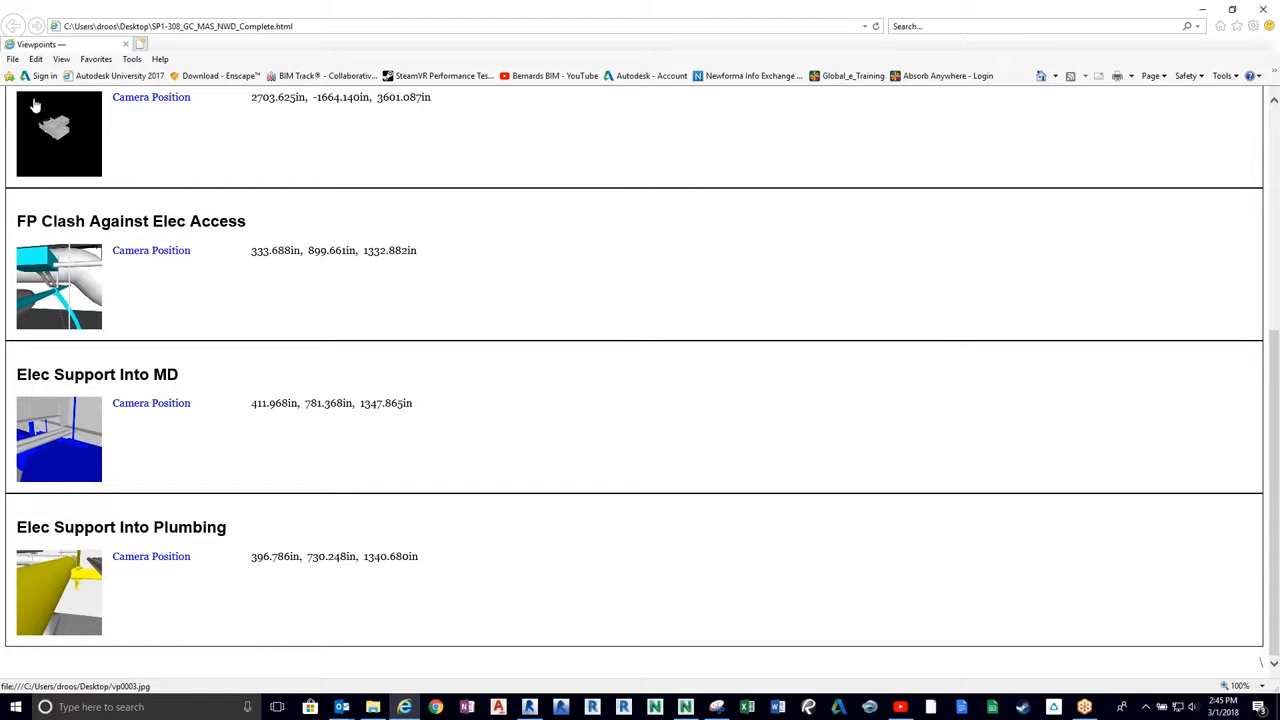
left_click(12, 59)
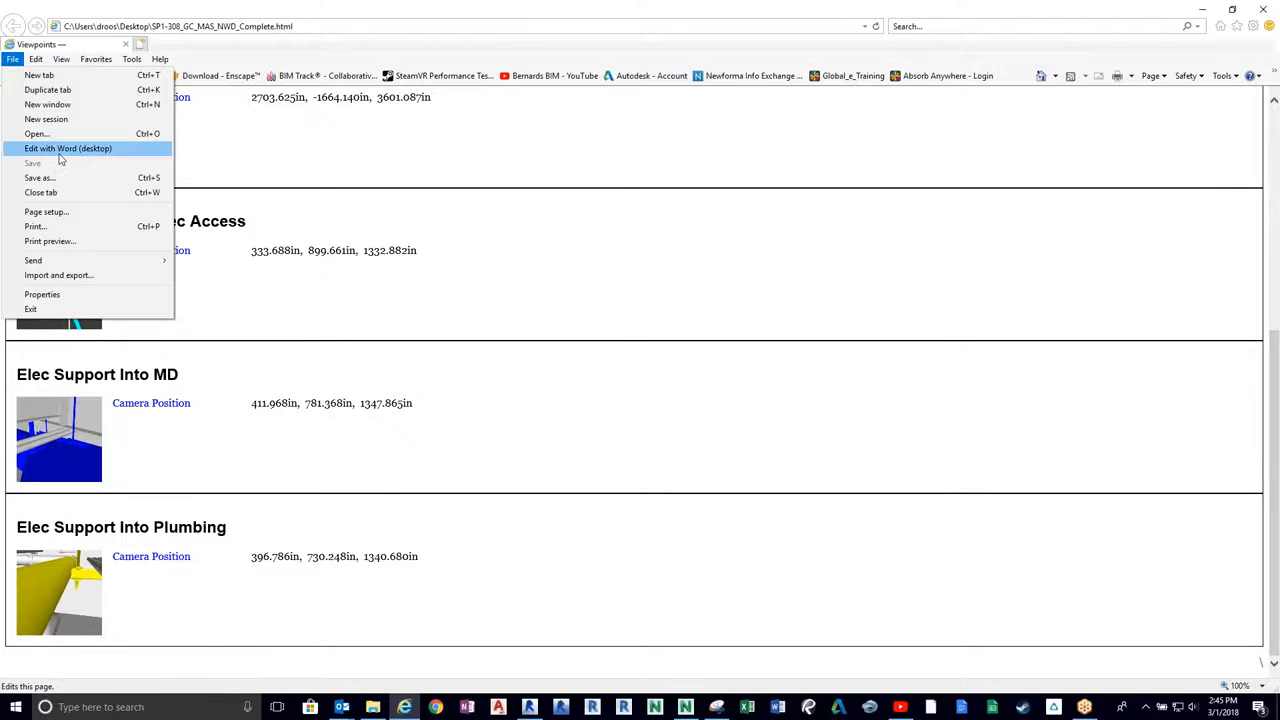
left_click(46, 227)
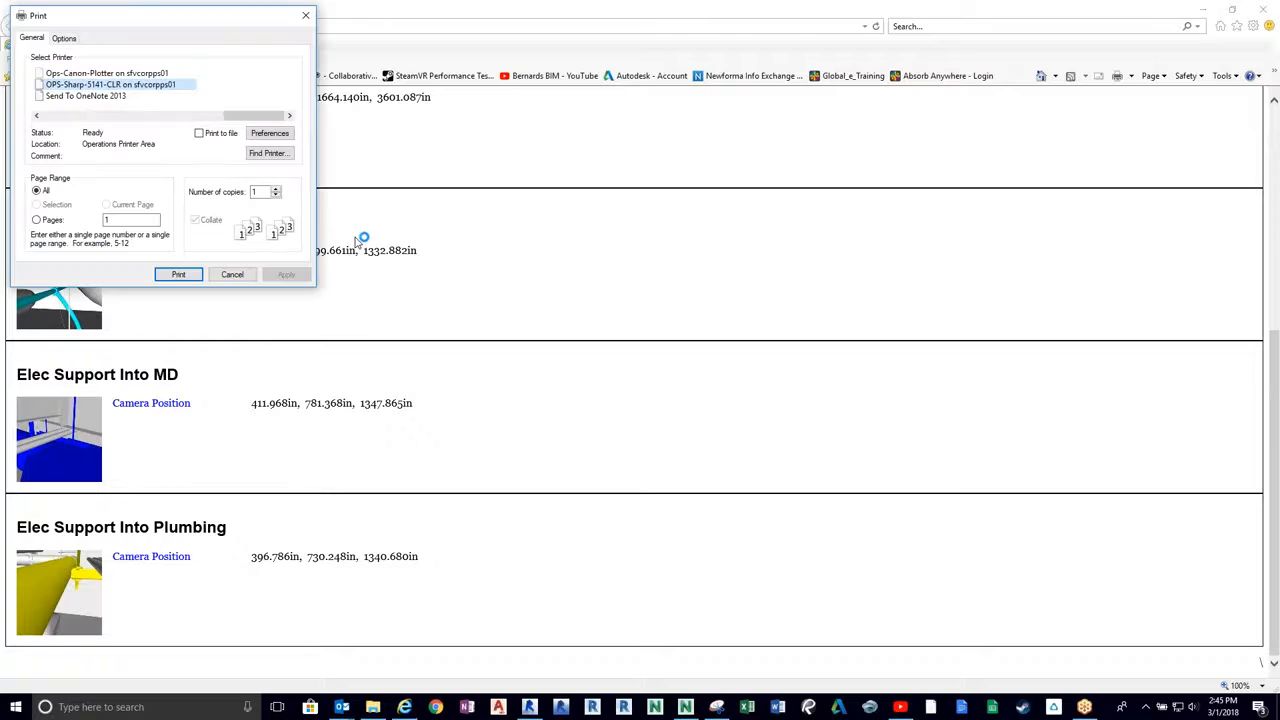
left_click(305, 15)
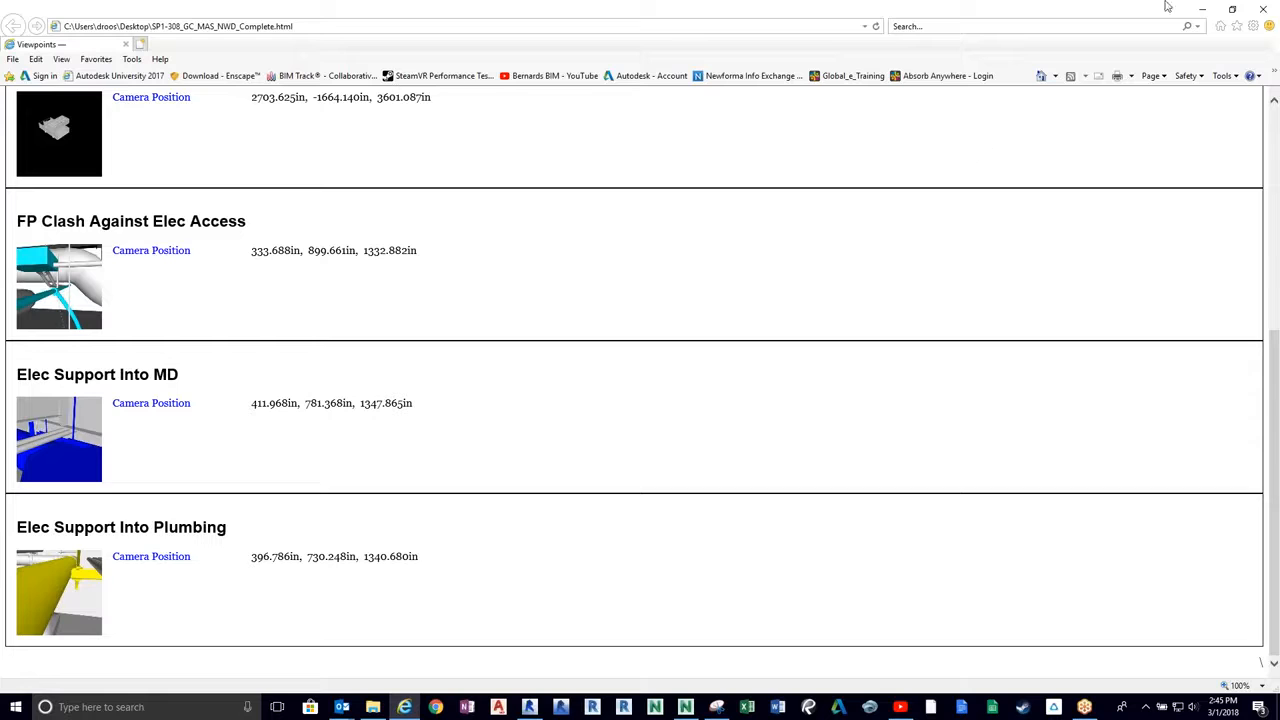
- Switch back to Navisworks and examine the whole color-coded building from above
left_click(1205, 14)
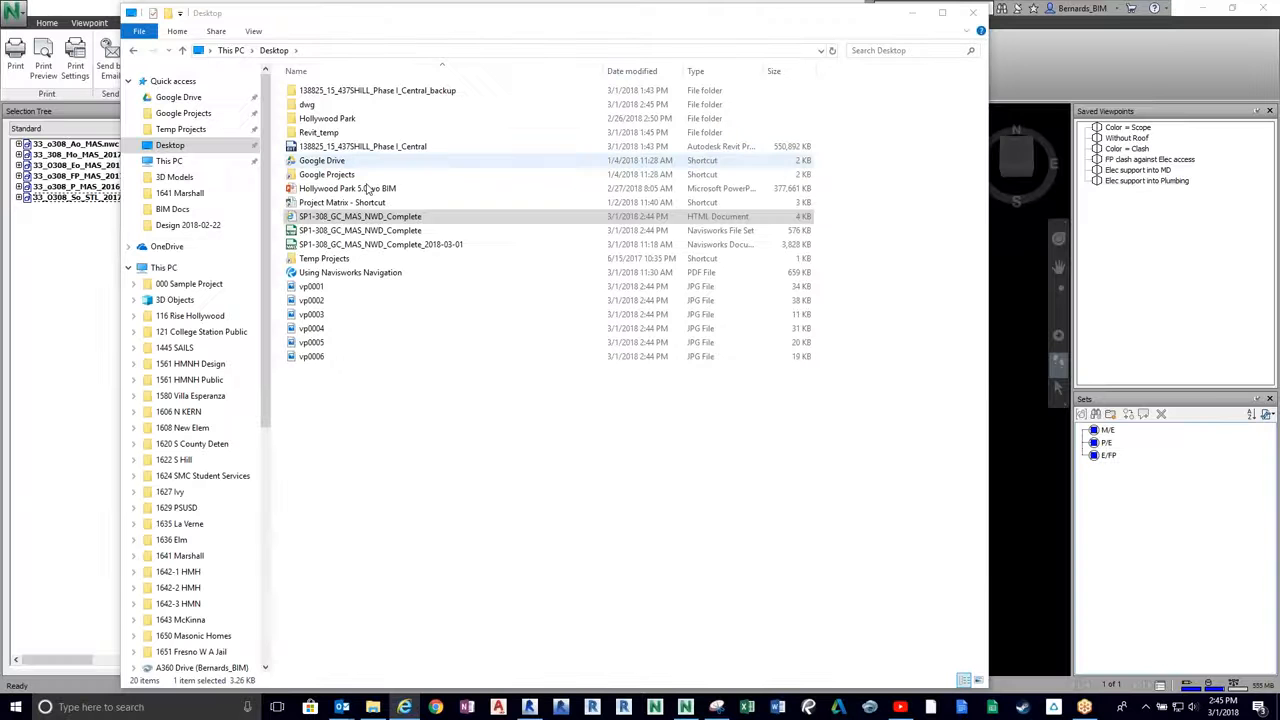
left_click(1011, 364)
middle_click_drag(663, 543, 691, 300)
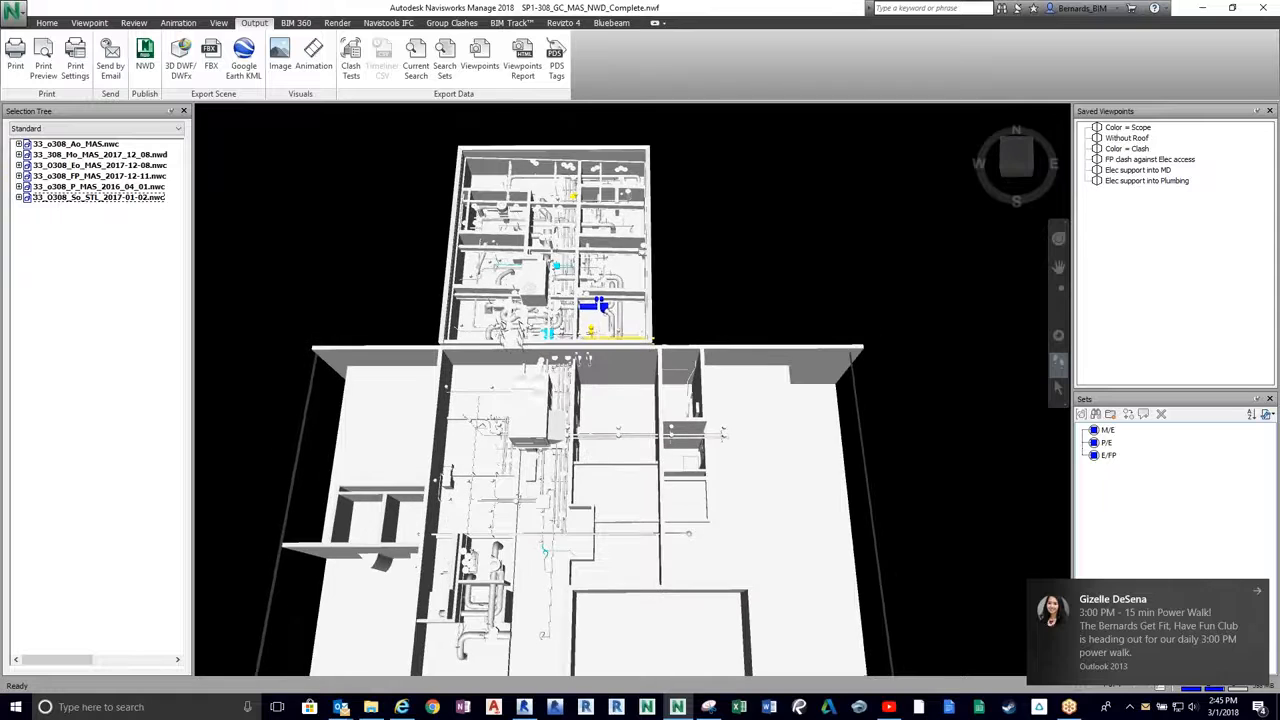
left_click(1259, 592)
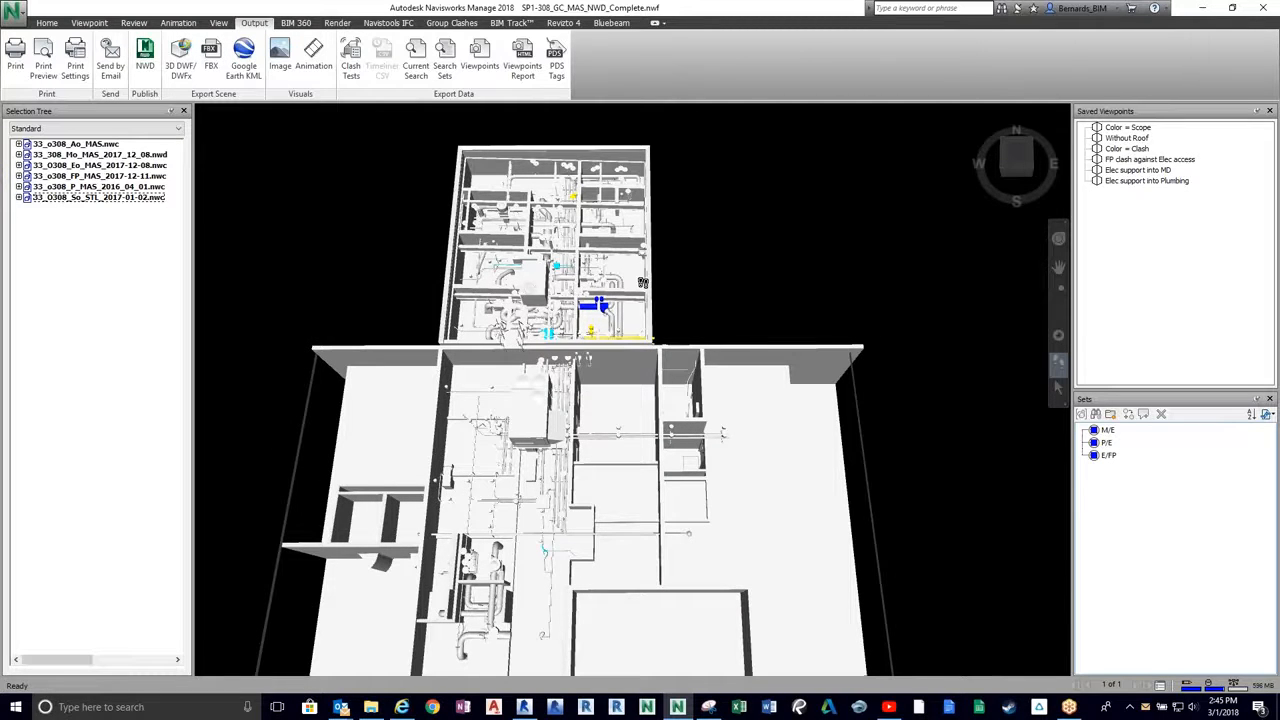
left_click_drag(621, 485, 658, 263)
middle_click_drag(671, 495, 673, 241)
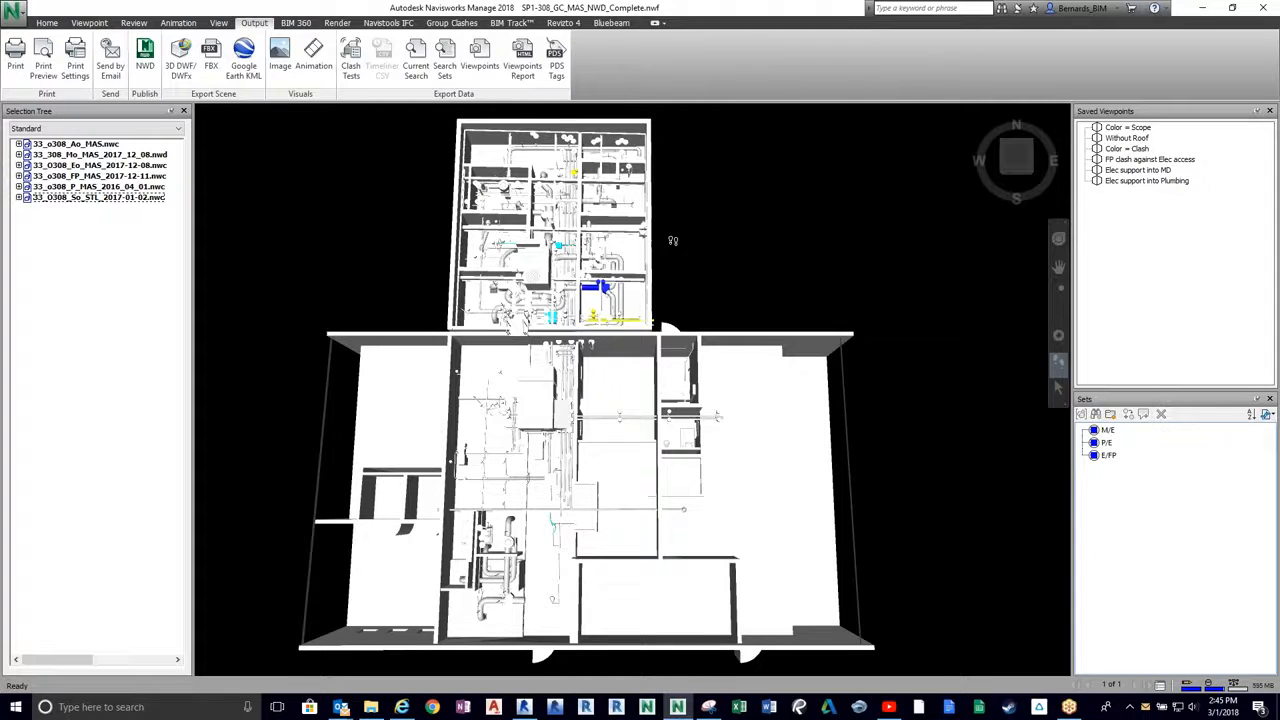
- Recall the saved viewpoints FP clash against Elec access, Elec support into MD and Elec support into Plumbing
left_click(1130, 160)
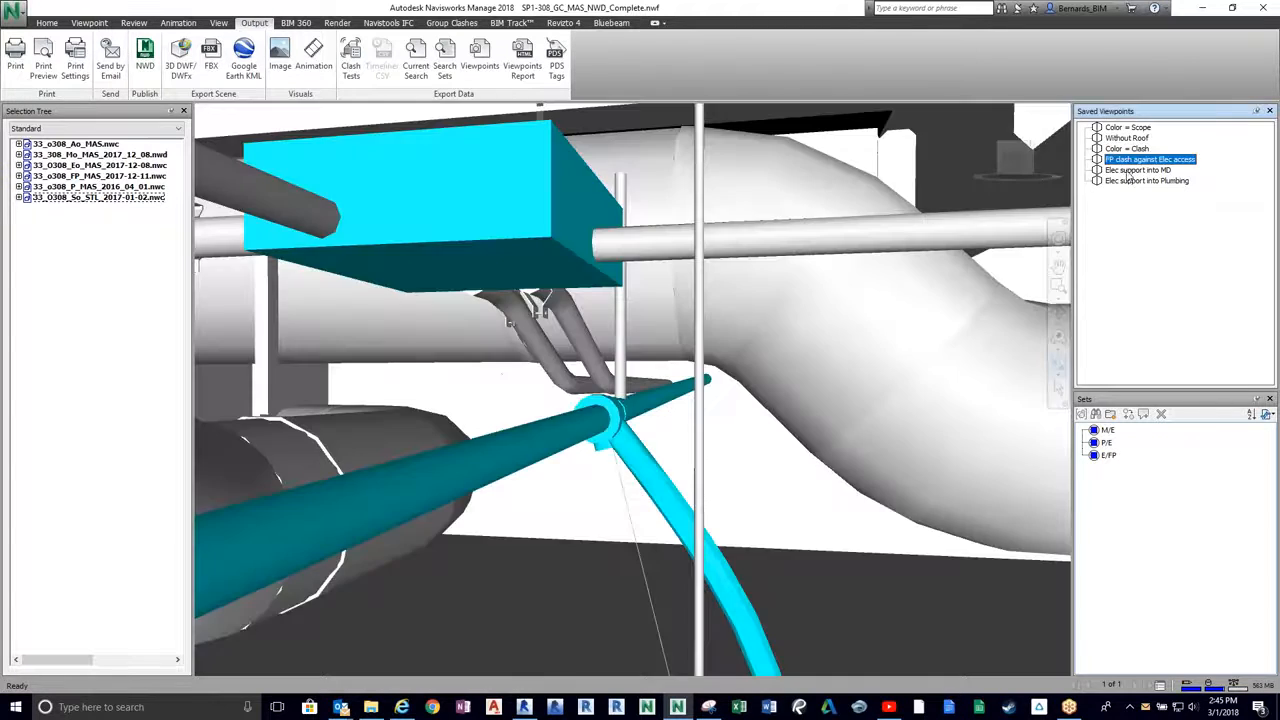
left_click(1128, 171)
left_click(1127, 181)
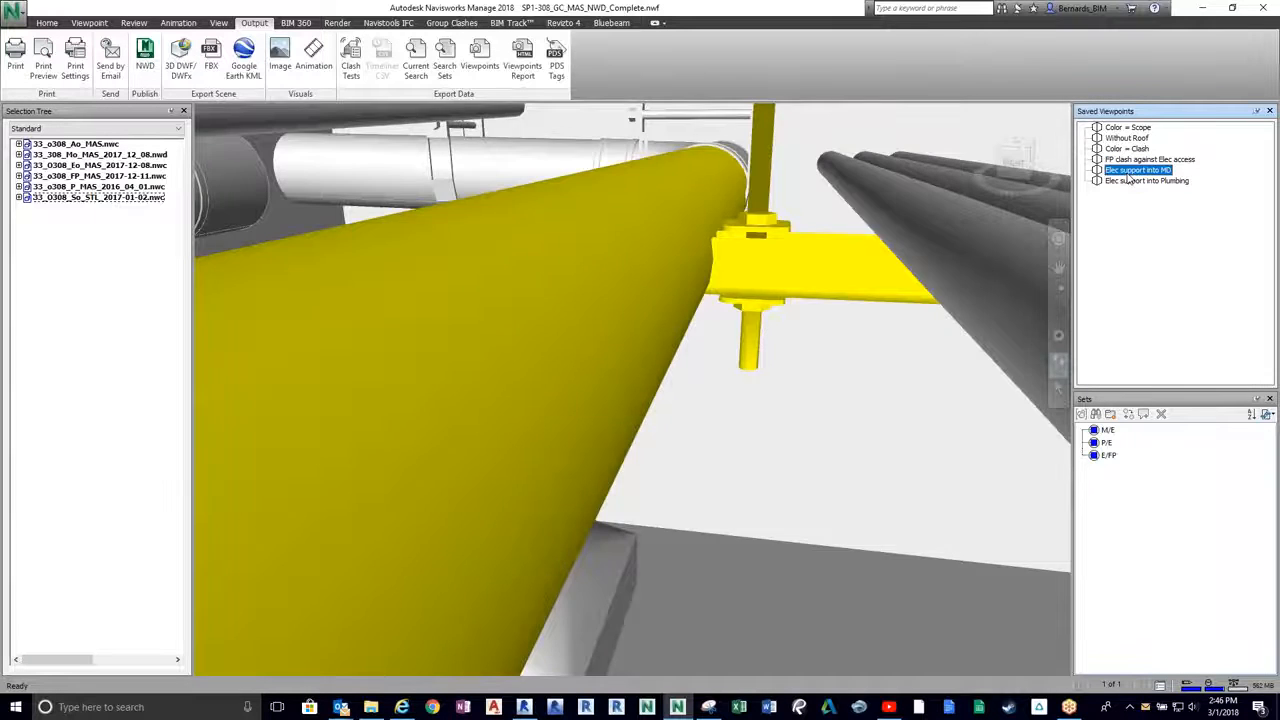
left_click(1132, 160)
left_click(1130, 180)
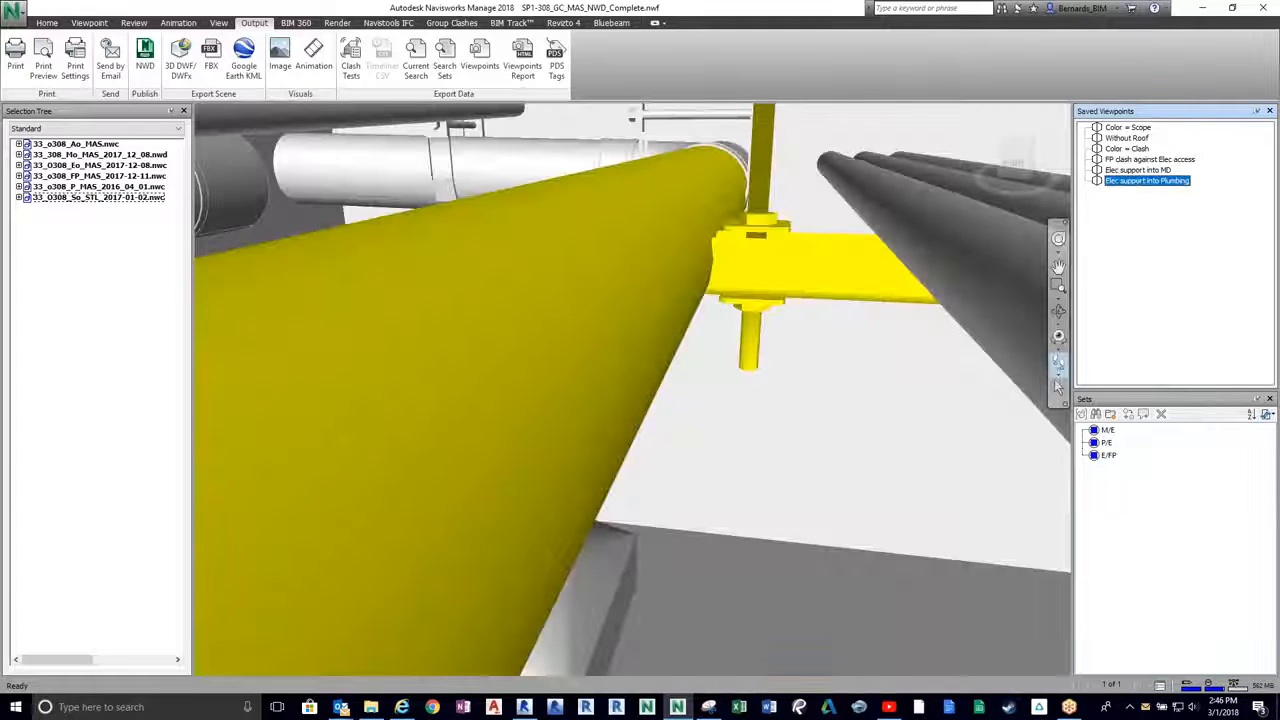
- Examine the blue, yellow and cyan clashes around the Elec support into Plumbing location in an overhead view
middle_click_drag(718, 374, 716, 252, "shift")
scroll(622, 454, "down", 5)
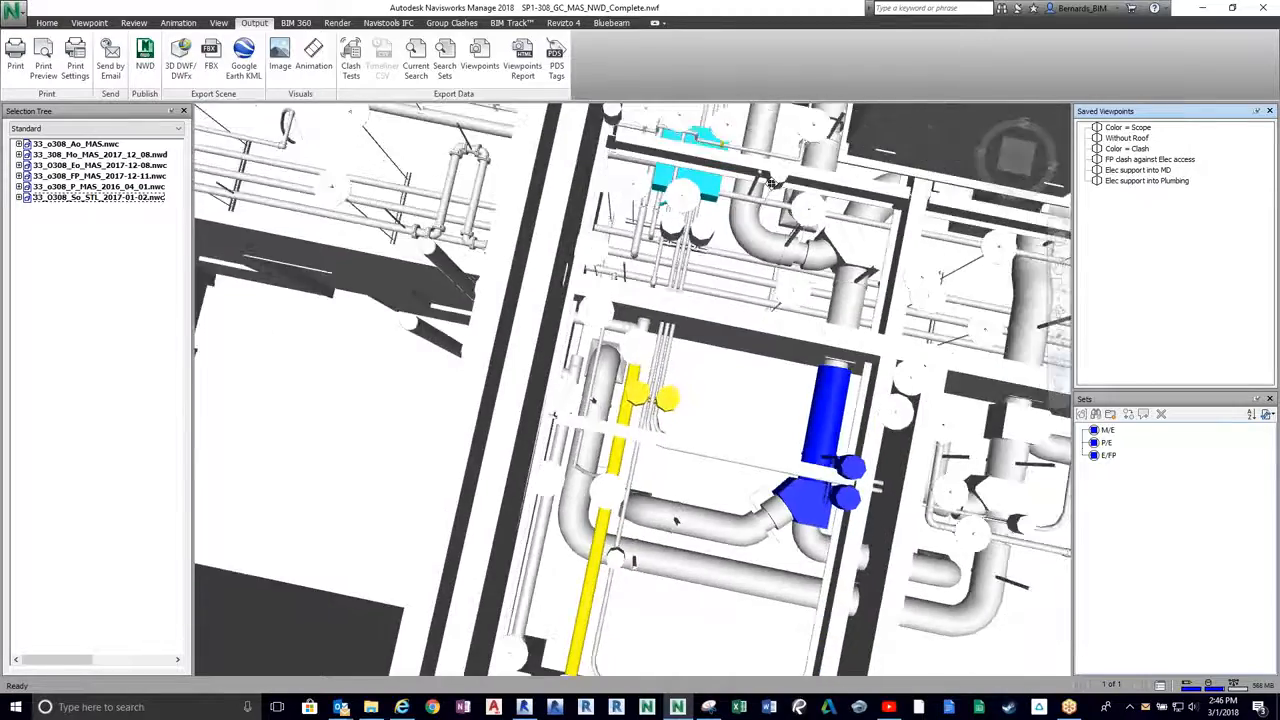
scroll(771, 171, "down", 3)
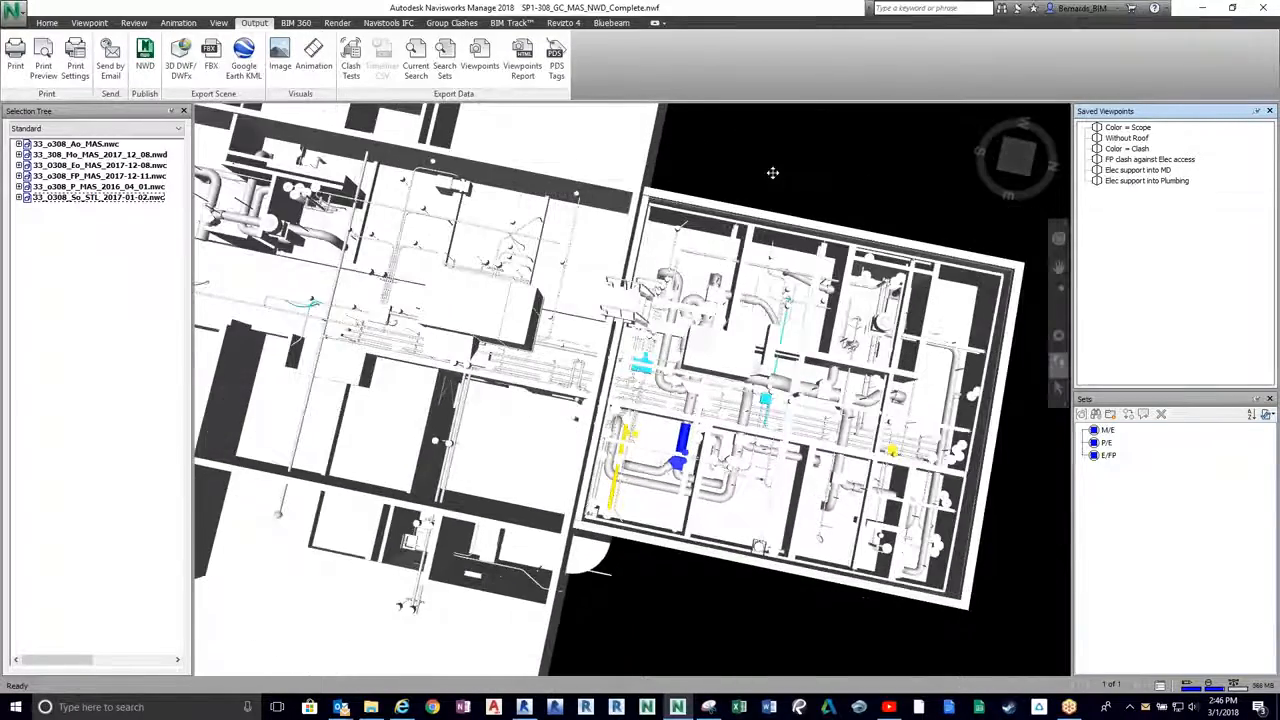
scroll(833, 271, "down", 2)
middle_click_drag(833, 271, 835, 289, "shift")
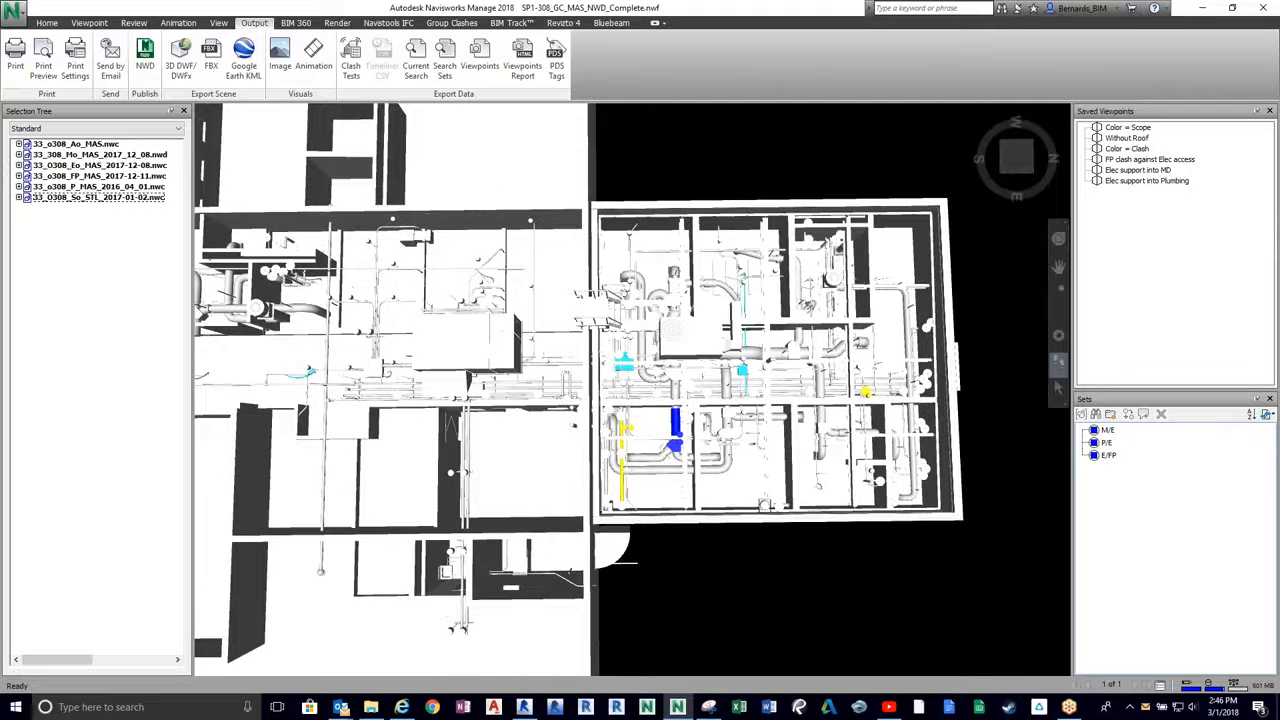